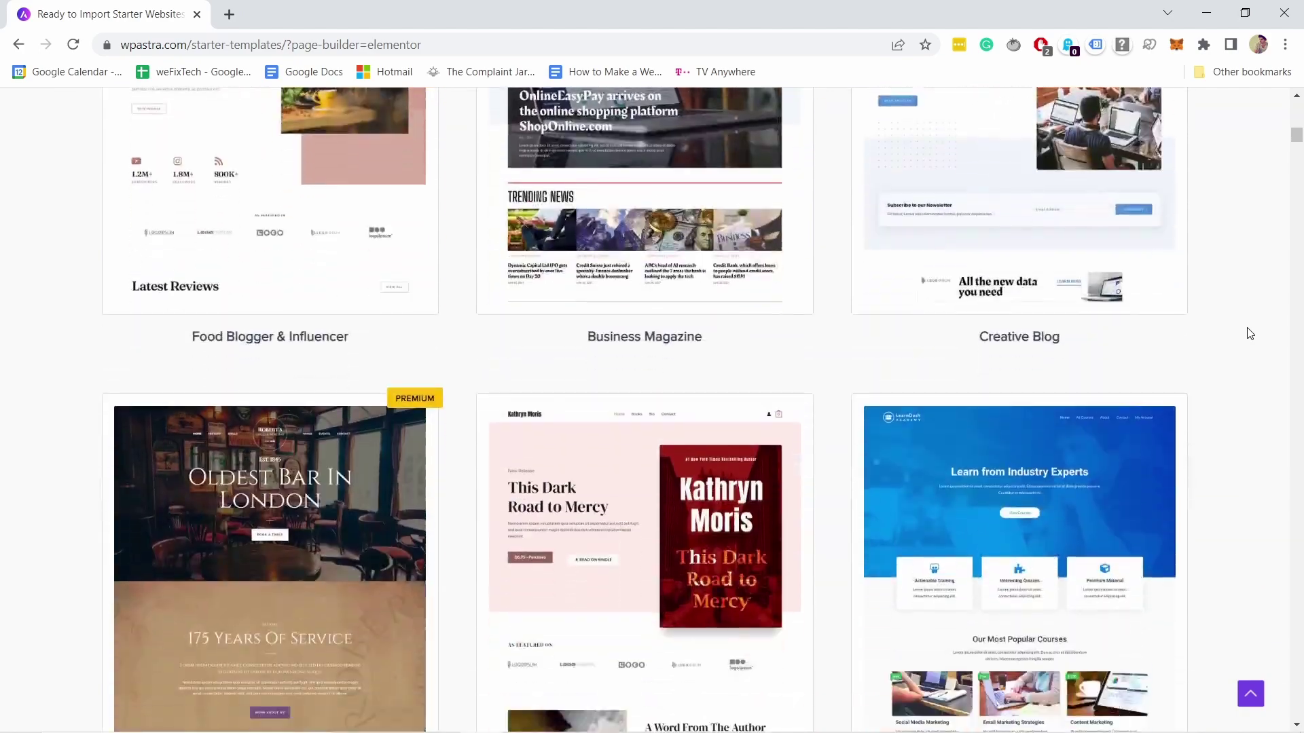
scroll(1249, 333, "down", 8)
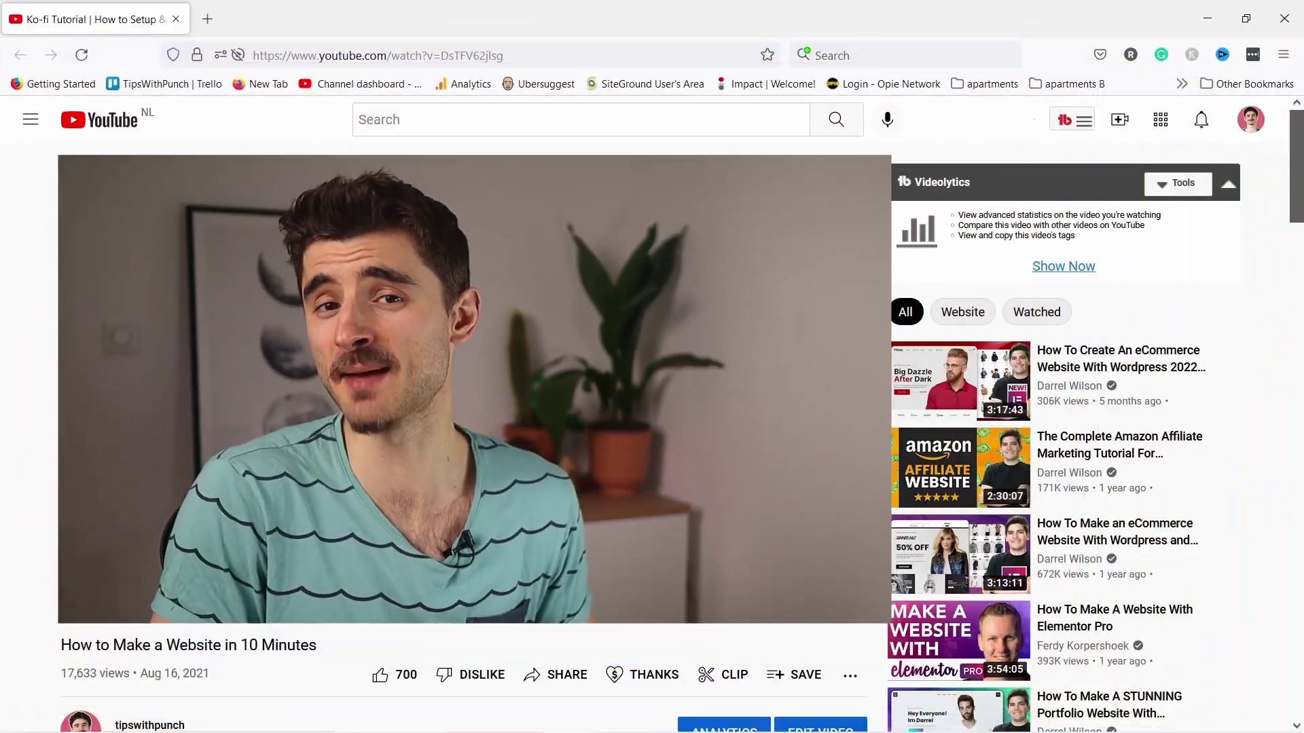
Follow the punchsalad.com/lp/hostinger description link to Hostinger's $2.99/mo shared hosting sale page
scroll(880, 223, "down", 5)
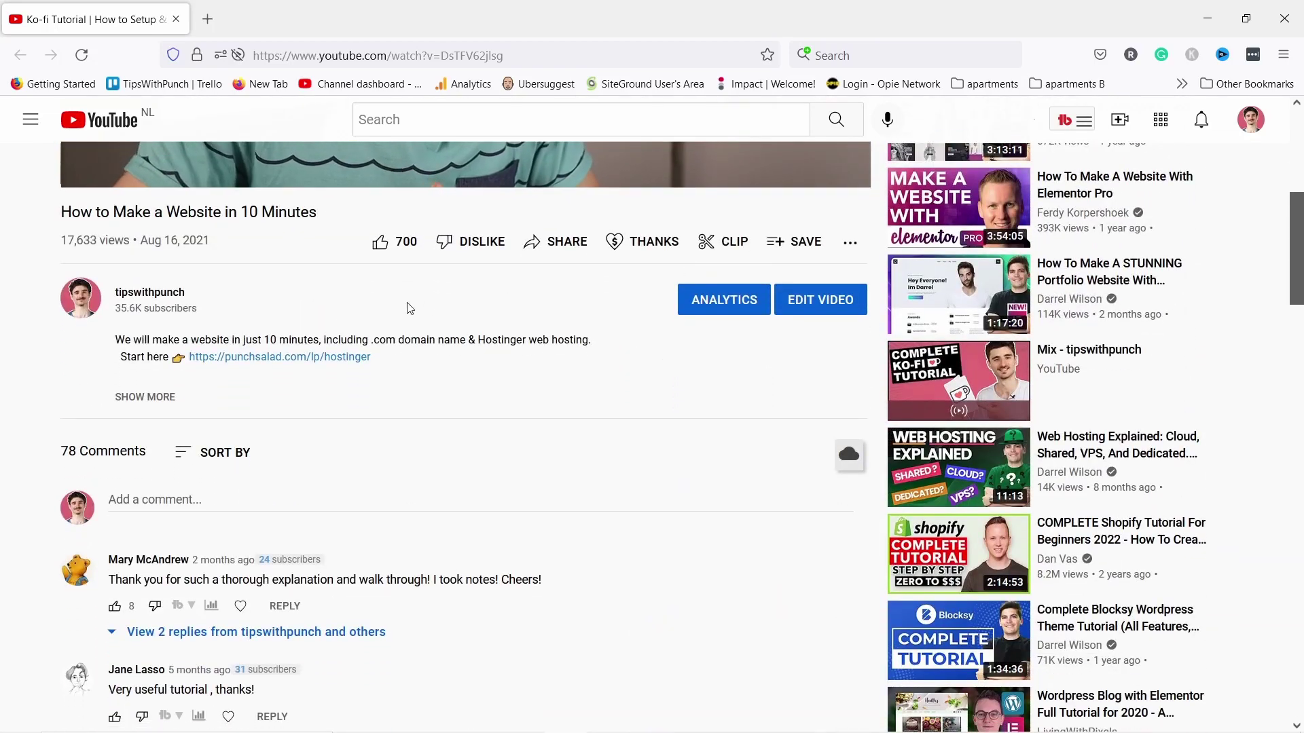
left_click(297, 361)
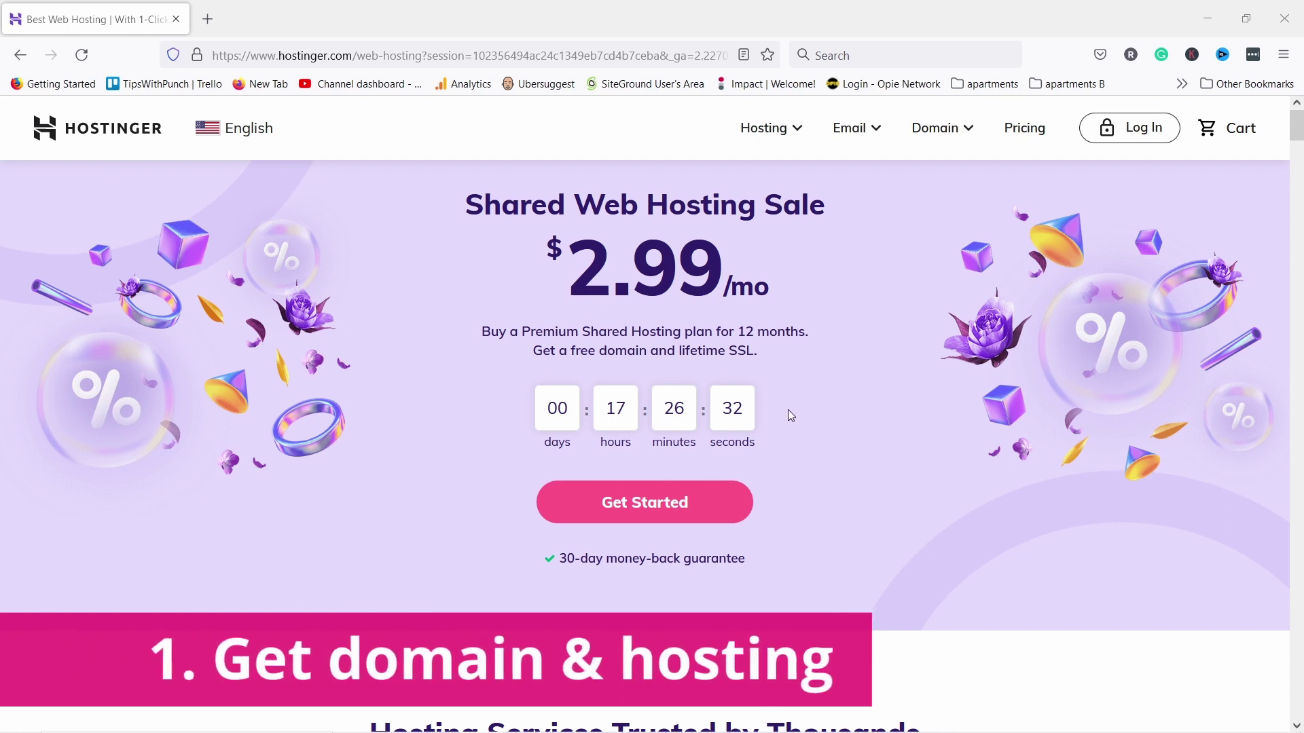
Jump to the hosting plans and browse the Single, Premium and Business Shared feature lists
left_click(668, 514)
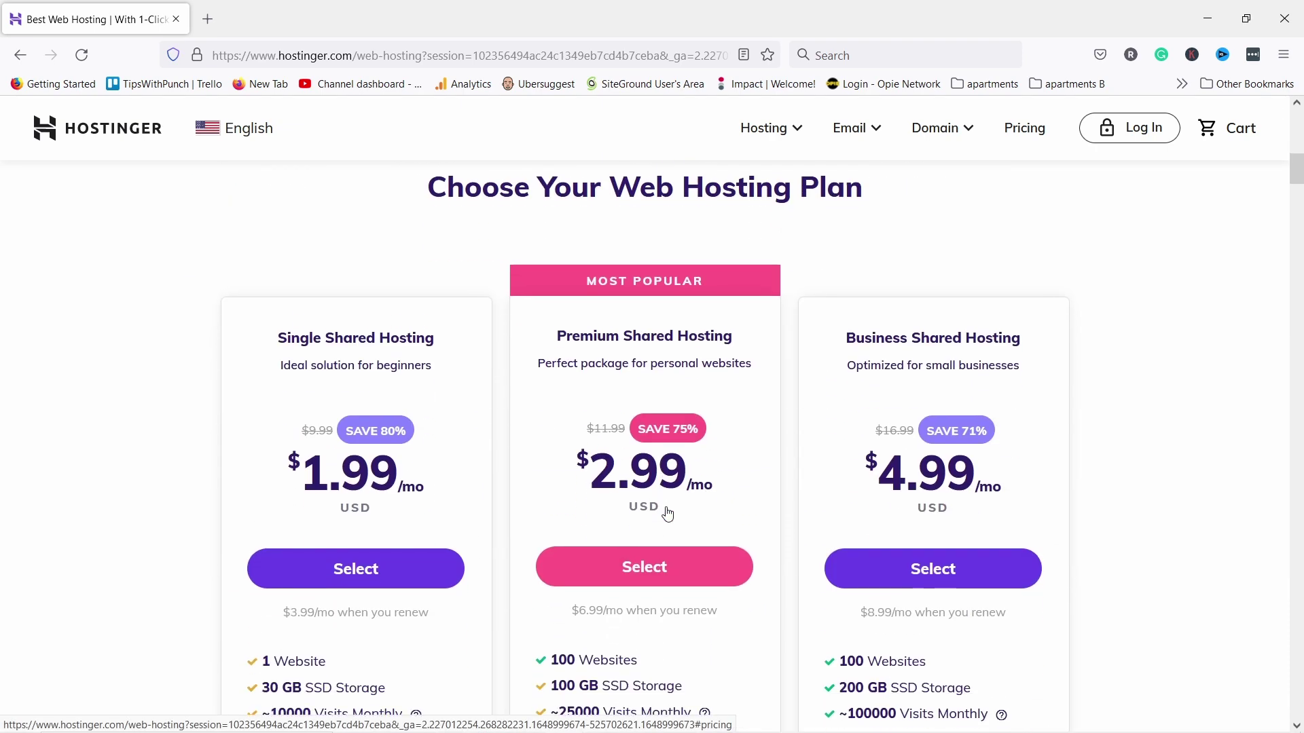
scroll(679, 508, "down", 3)
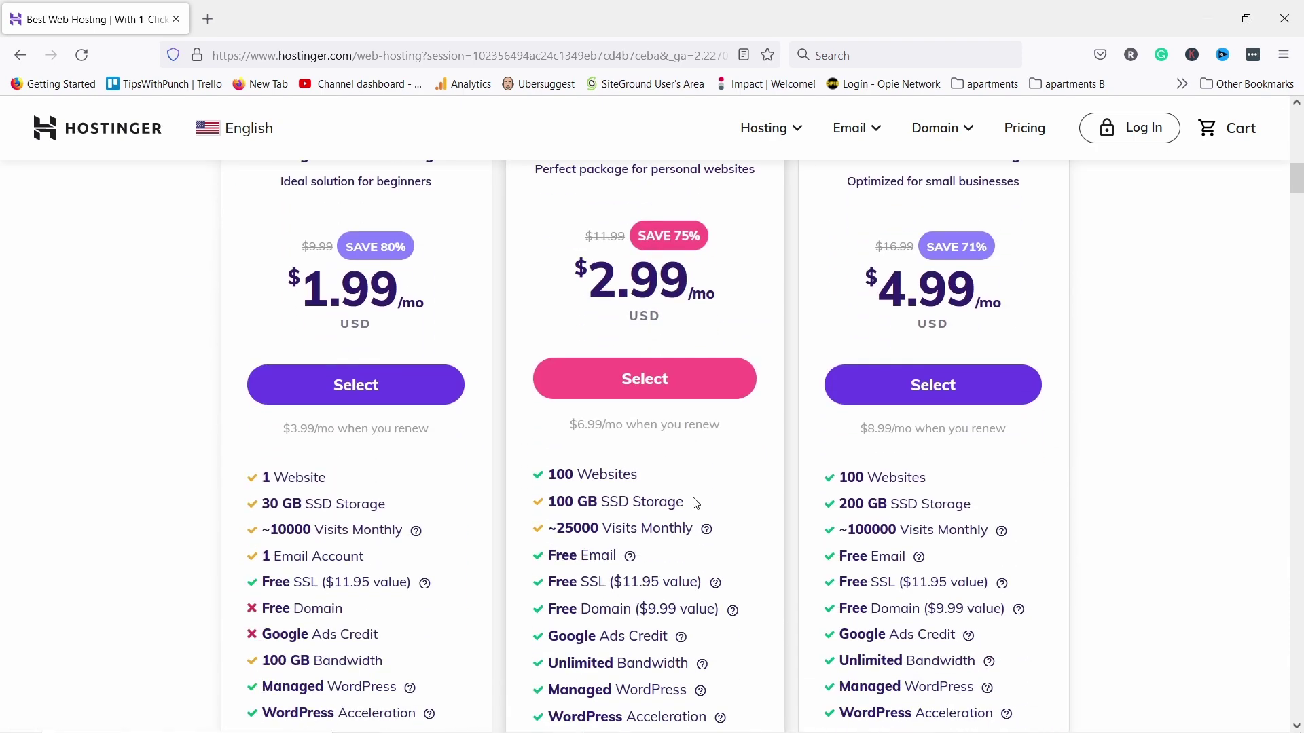
scroll(720, 293, "up", 2)
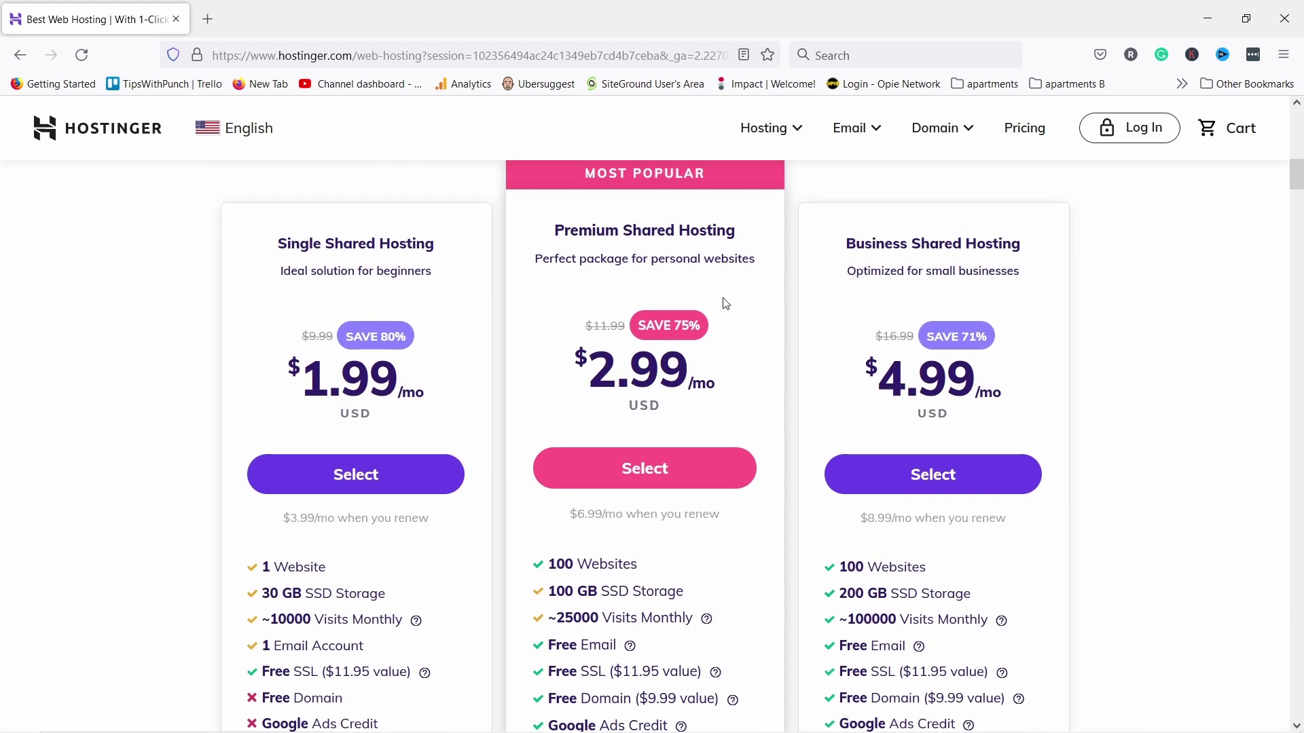
scroll(726, 305, "down", 4)
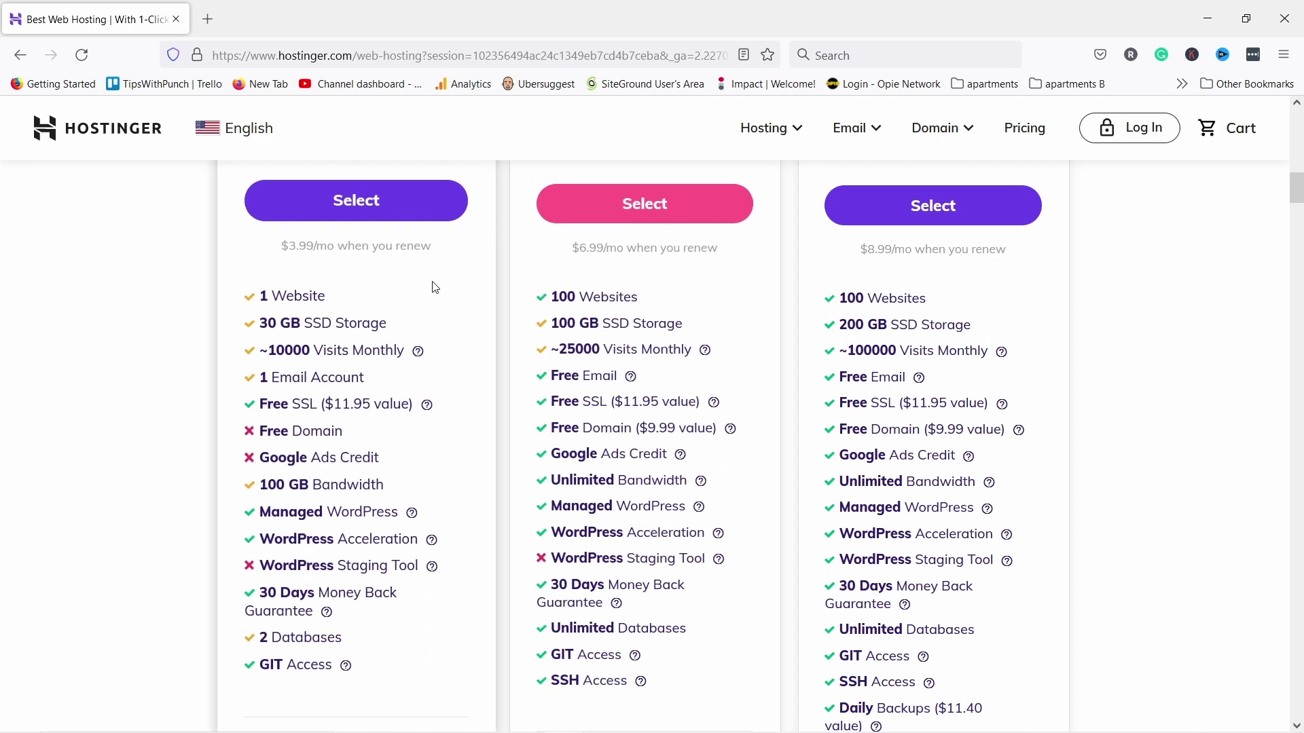
Add Premium Shared Hosting to the cart on the 12-month billing period
left_click(630, 210)
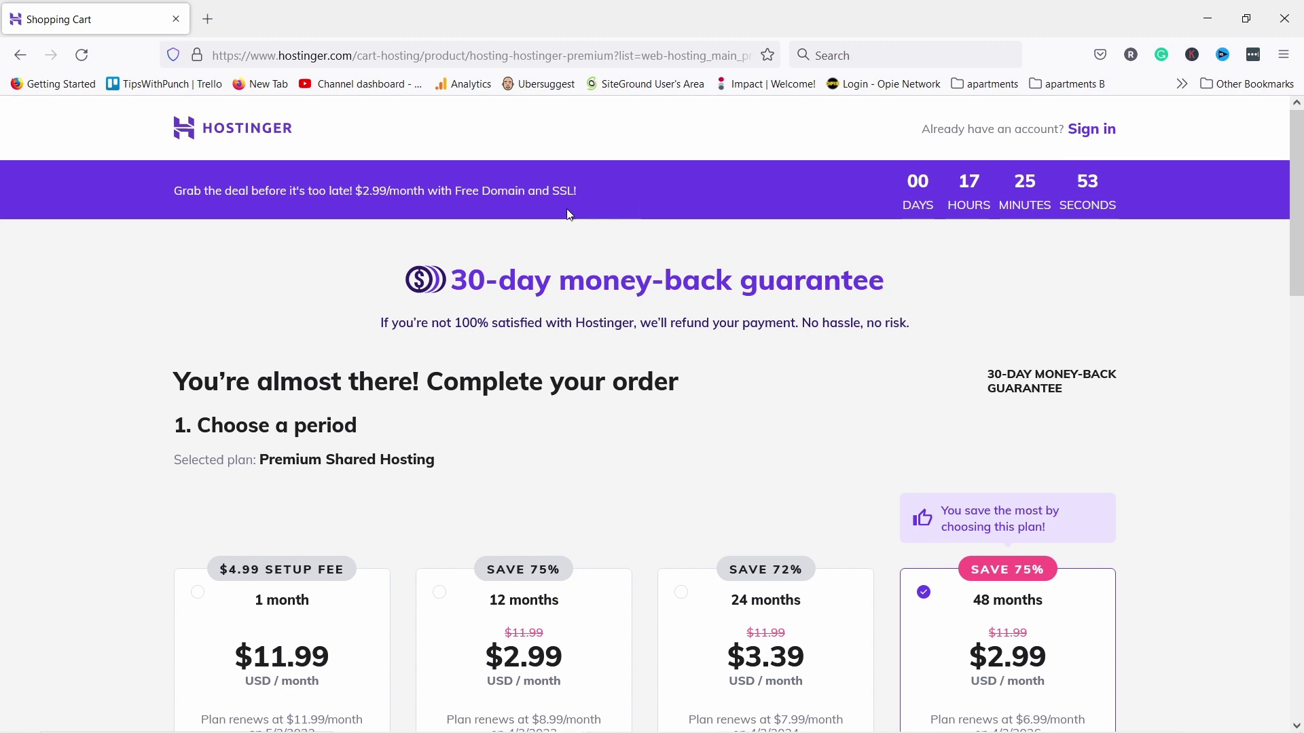
scroll(320, 367, "down", 5)
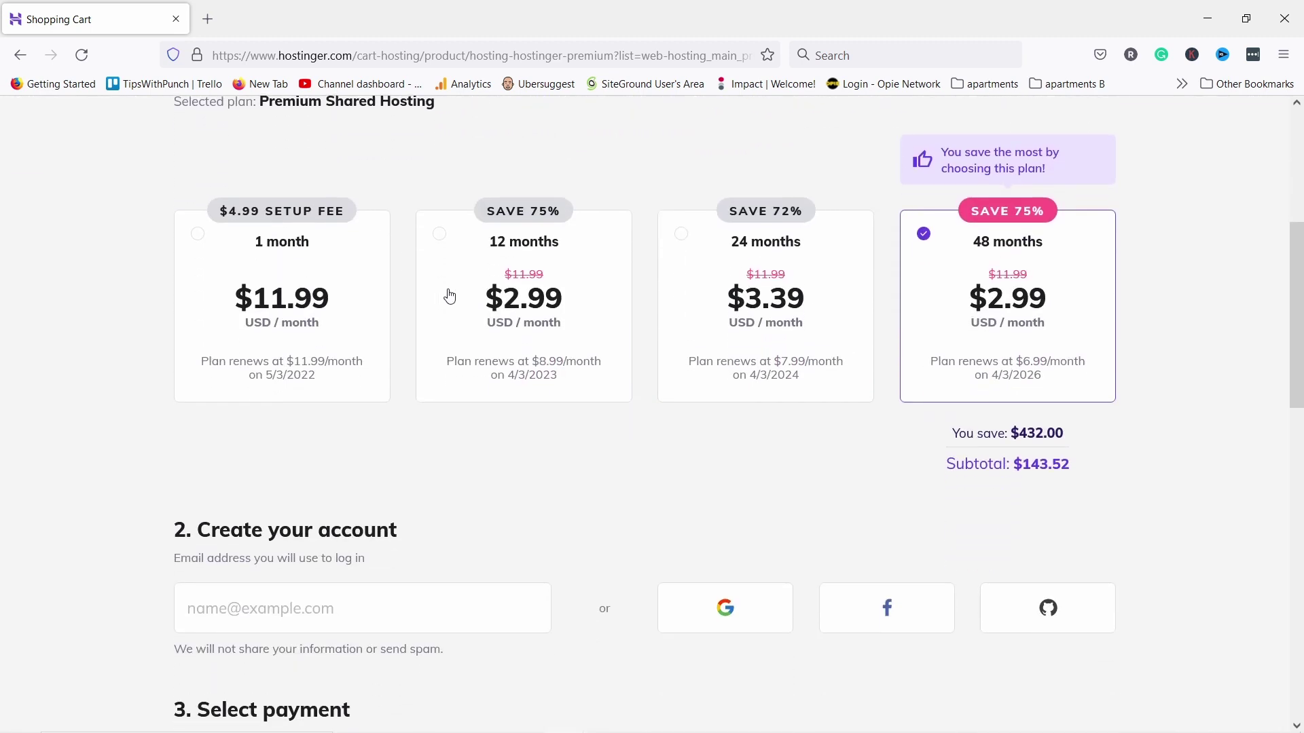
left_click(440, 238)
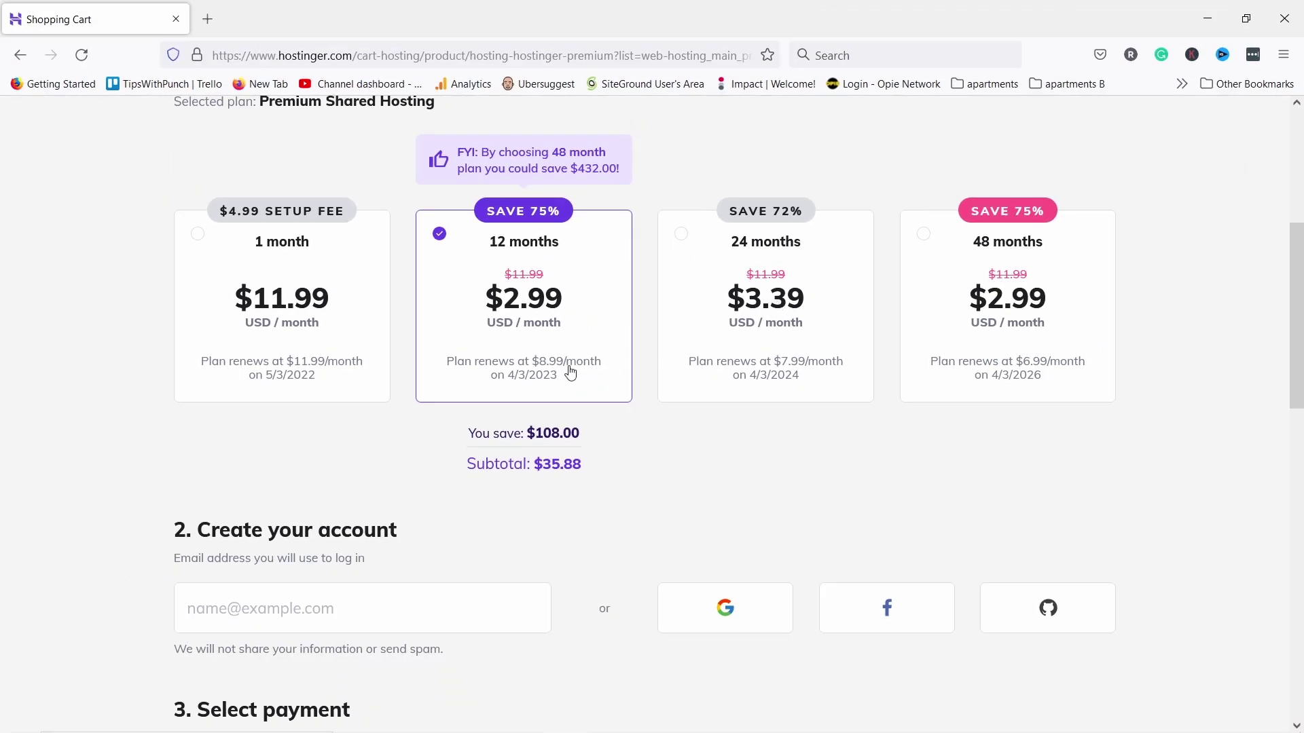
Fill in the account e-mail address and choose PayPal as the payment method
scroll(387, 472, "down", 3)
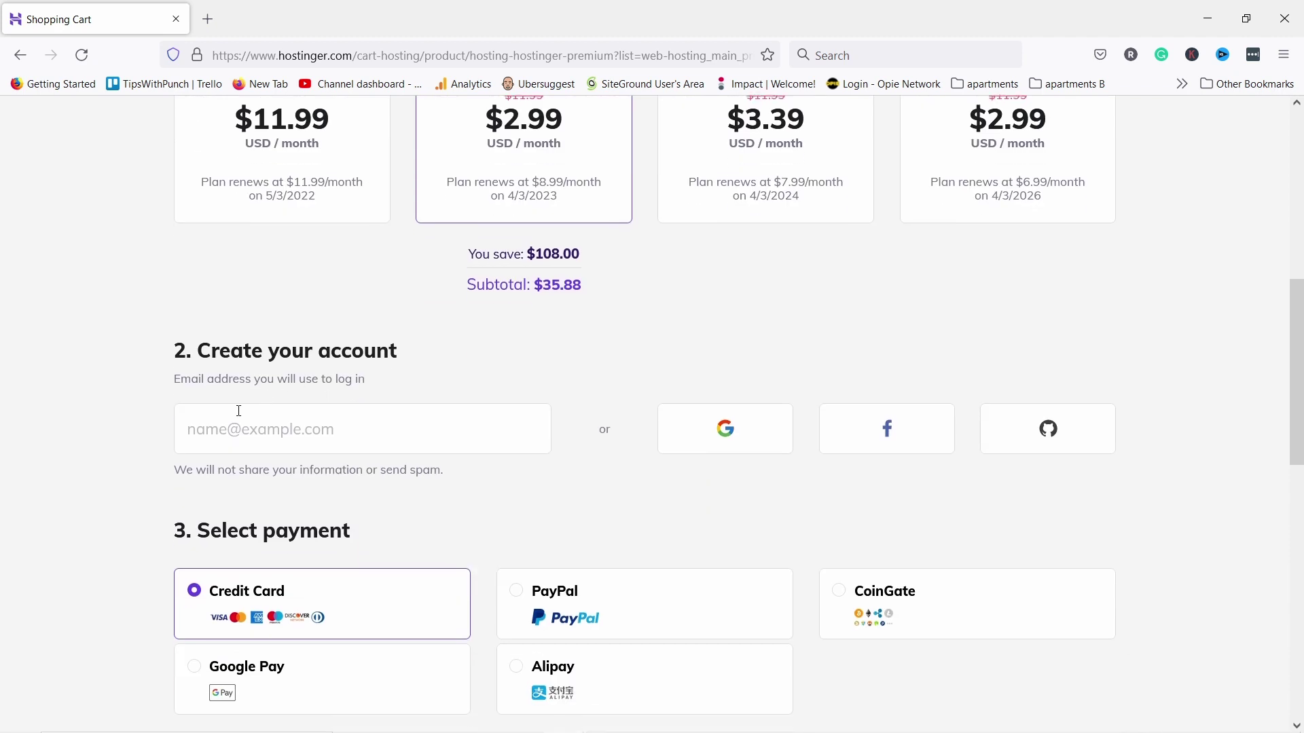
left_click(234, 428)
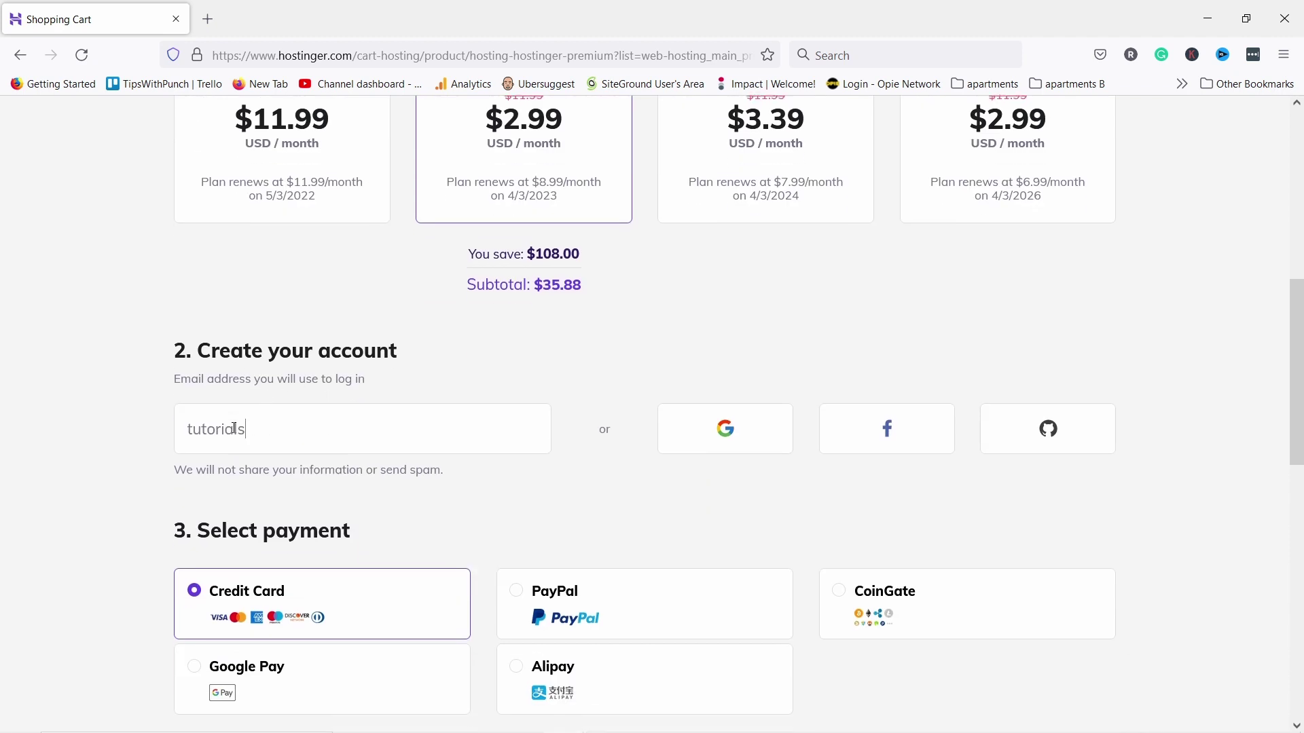
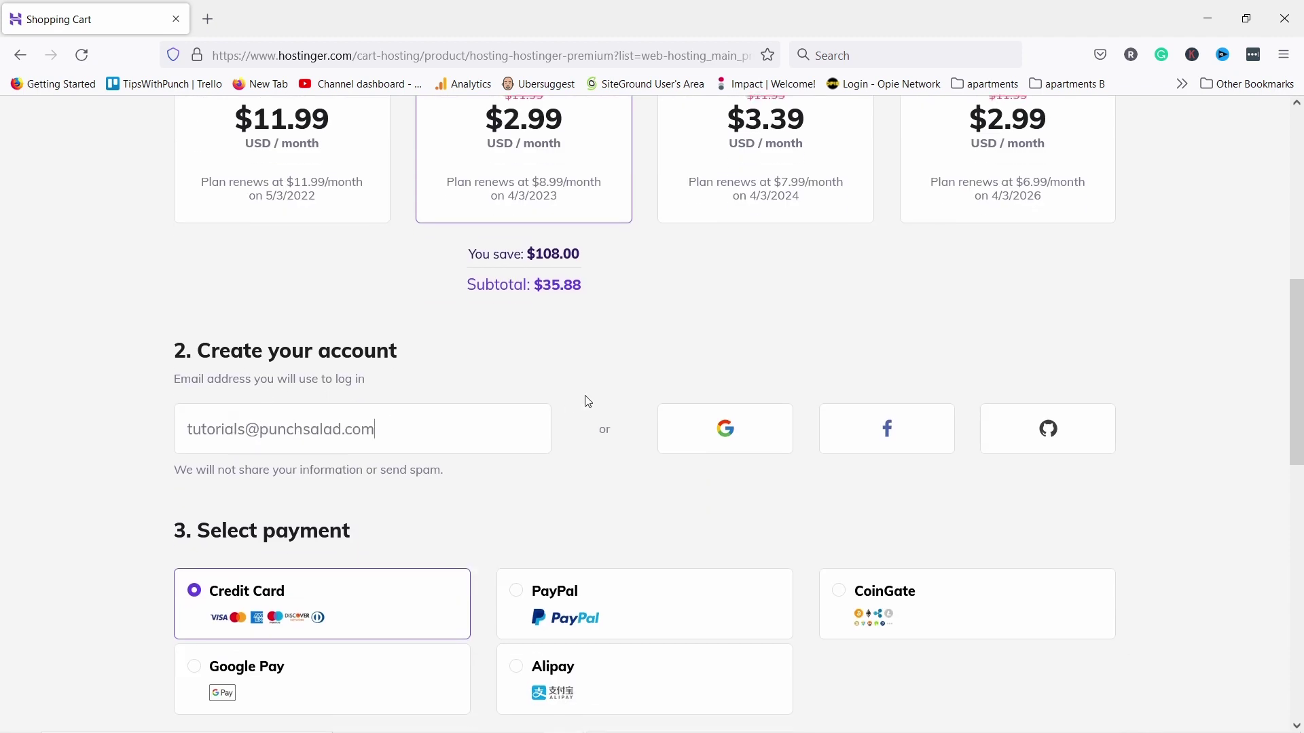
scroll(591, 397, "down", 3)
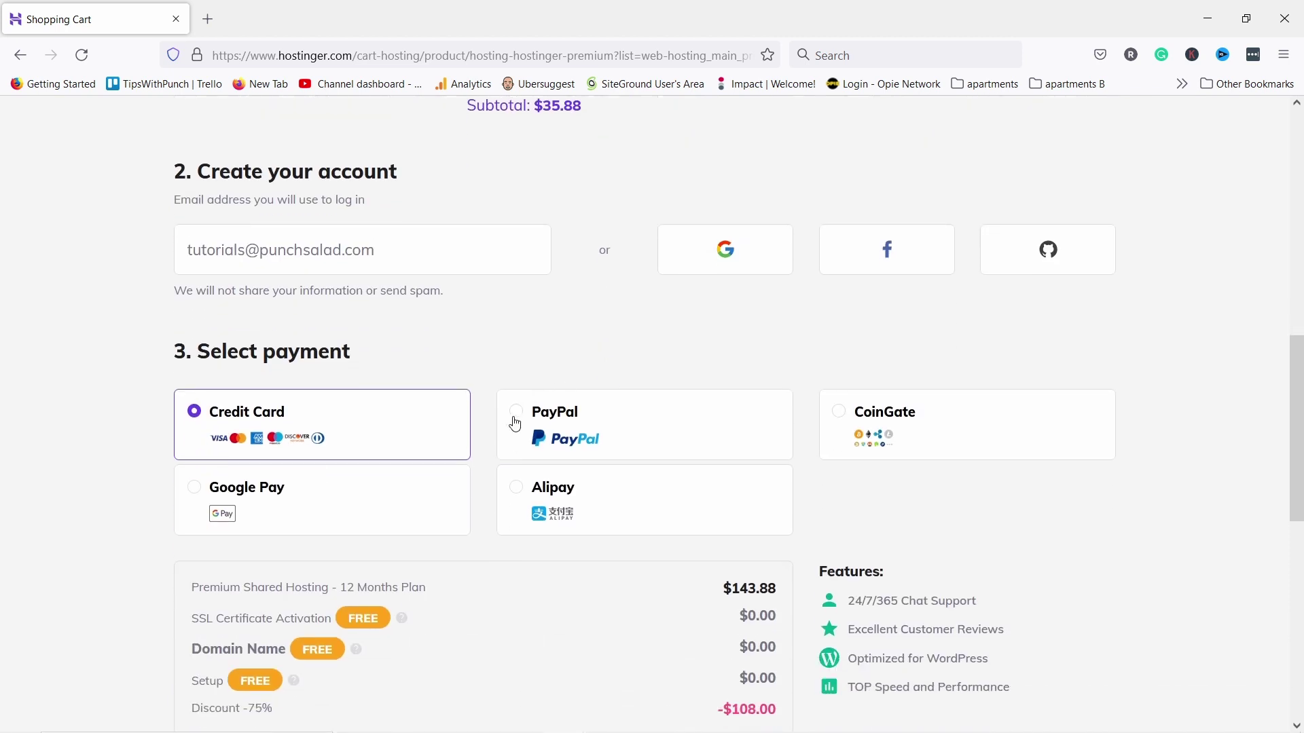
left_click(515, 424)
scroll(550, 333, "down", 5)
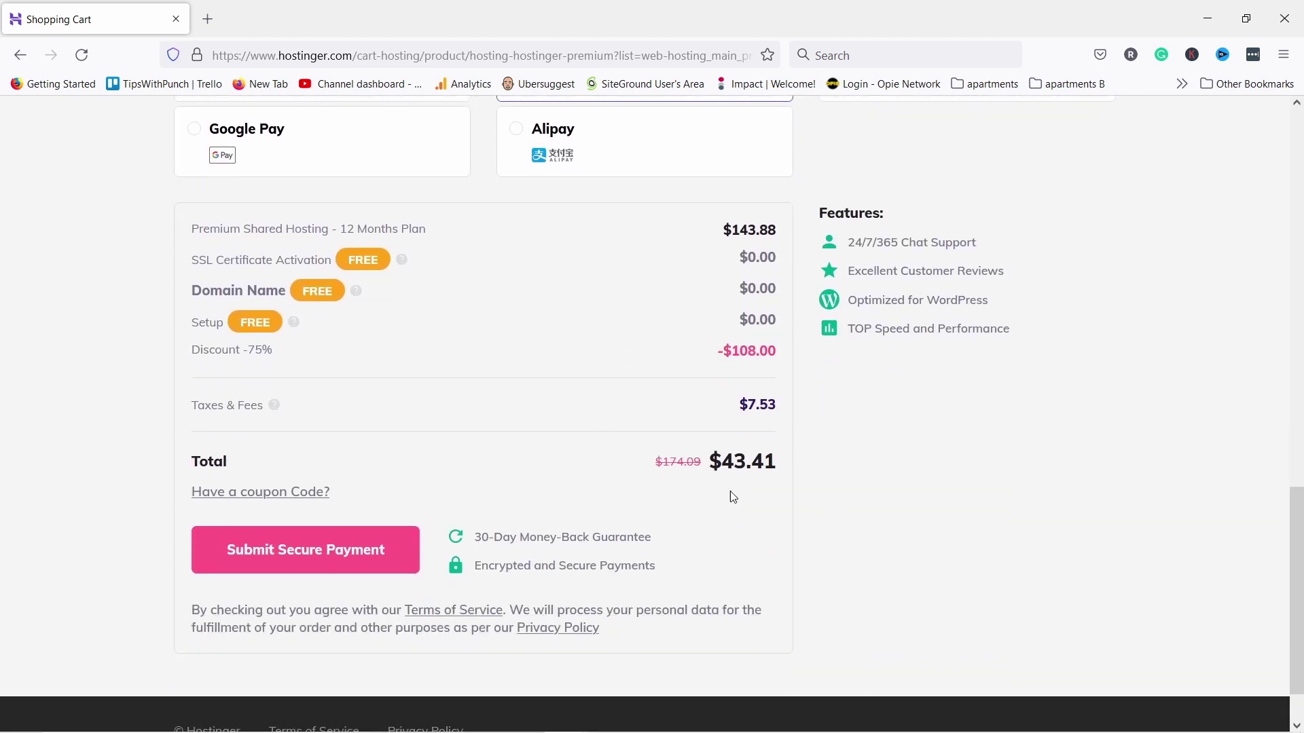
Apply coupon code TIPSWITHPUNCH, bringing the order total down to $40.37
left_click(308, 493)
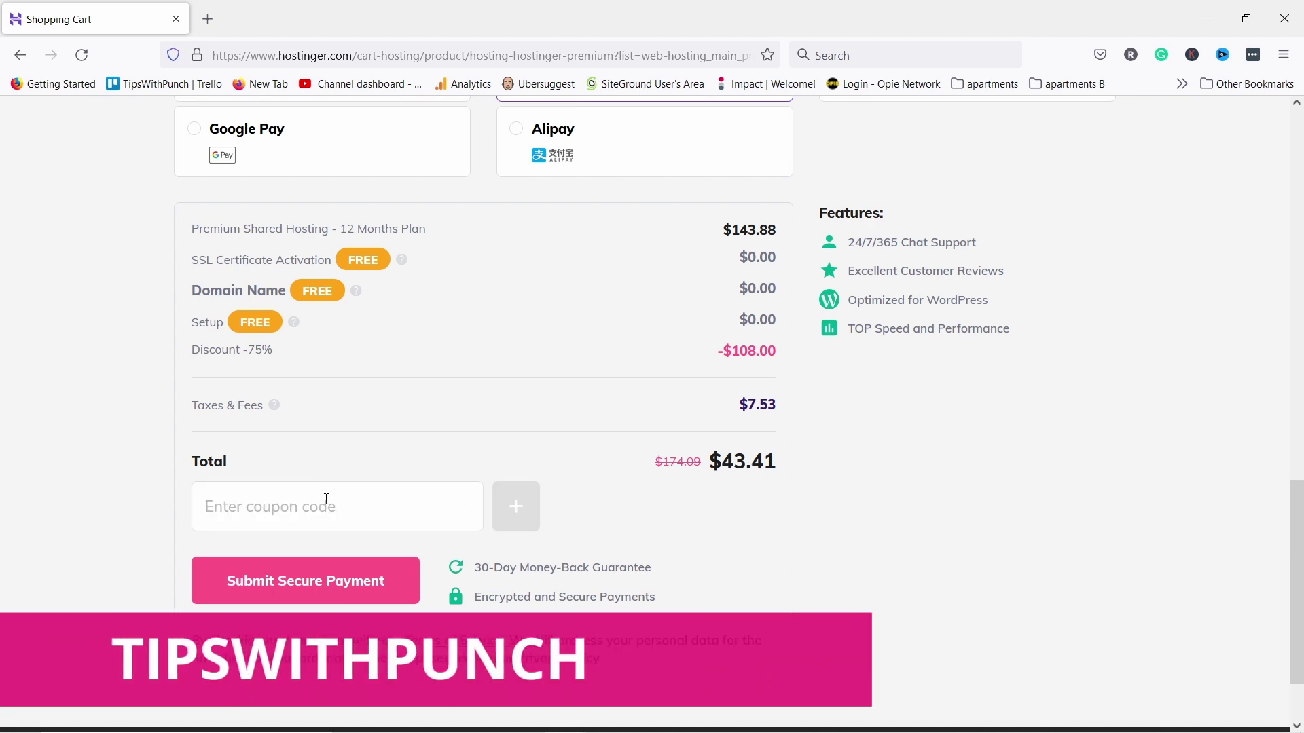
left_click(326, 501)
type("TIPSWITHPUNCH")
key("Return")
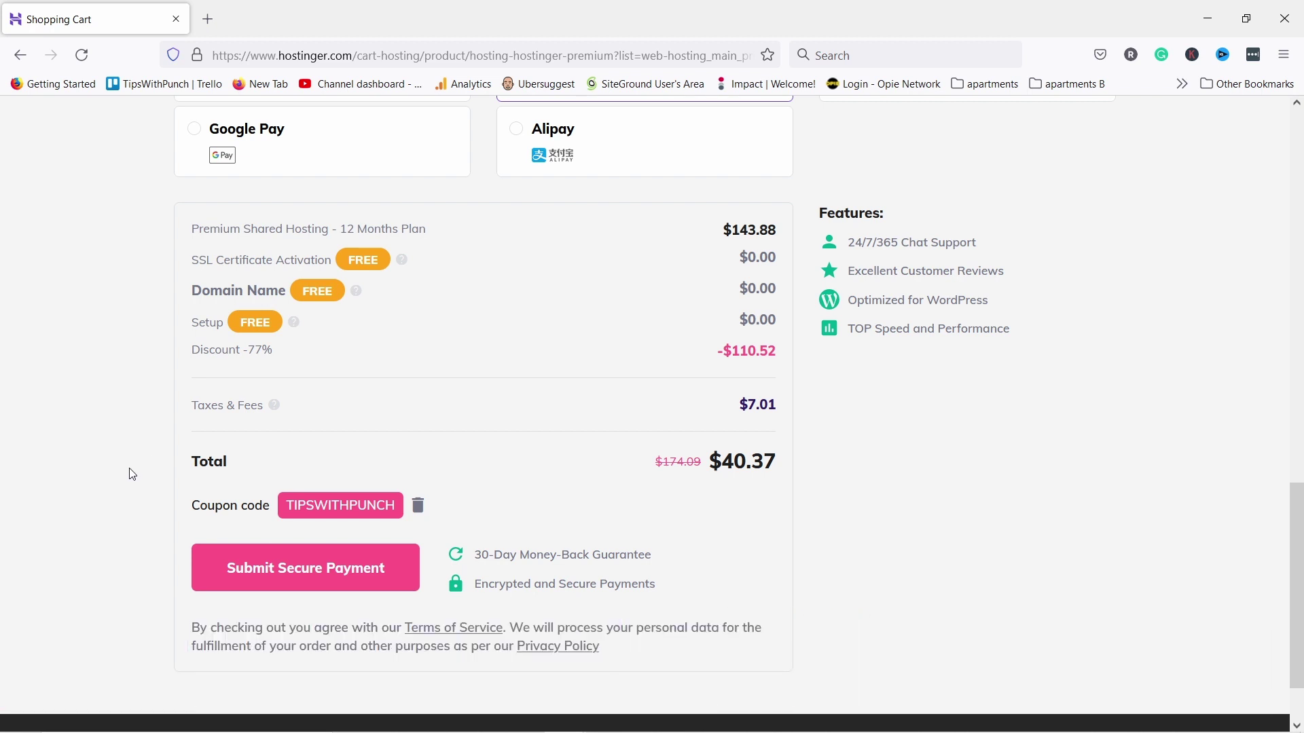
scroll(133, 475, "down", 2)
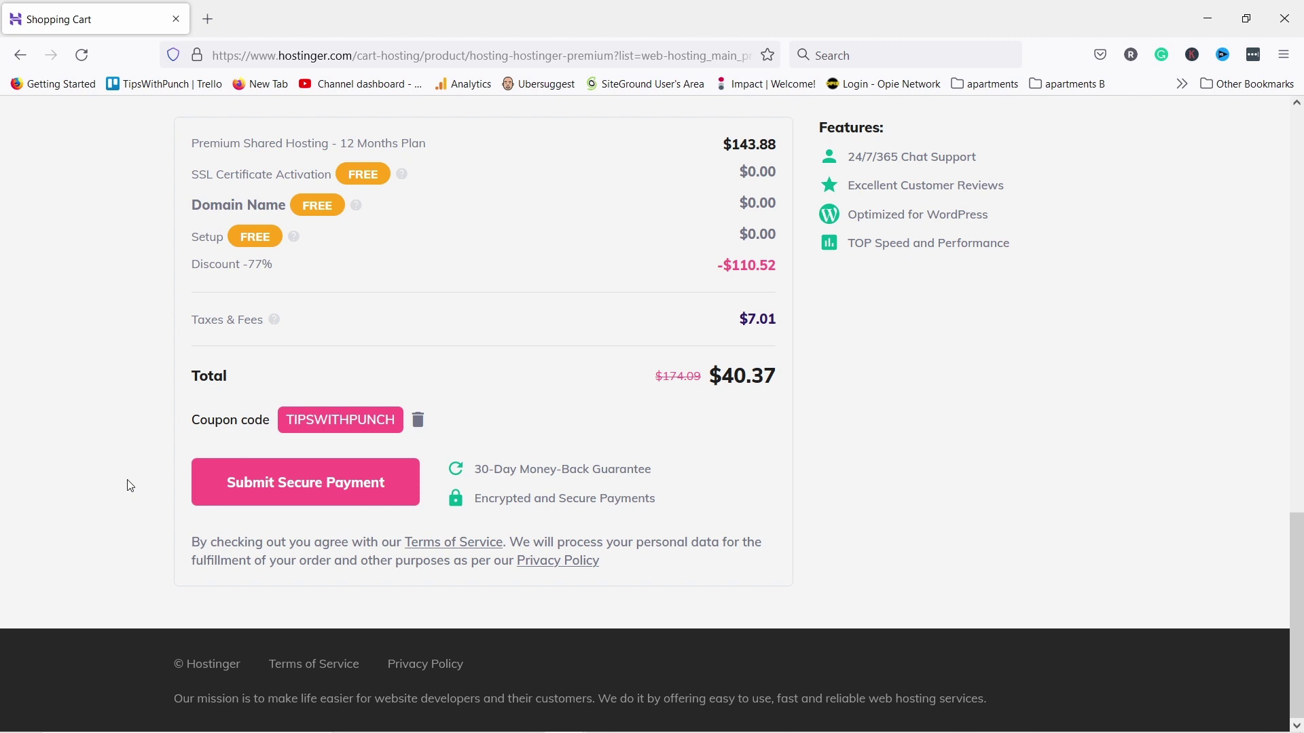
Submit the secure payment, then set and confirm the new hPanel account password
left_click(404, 486)
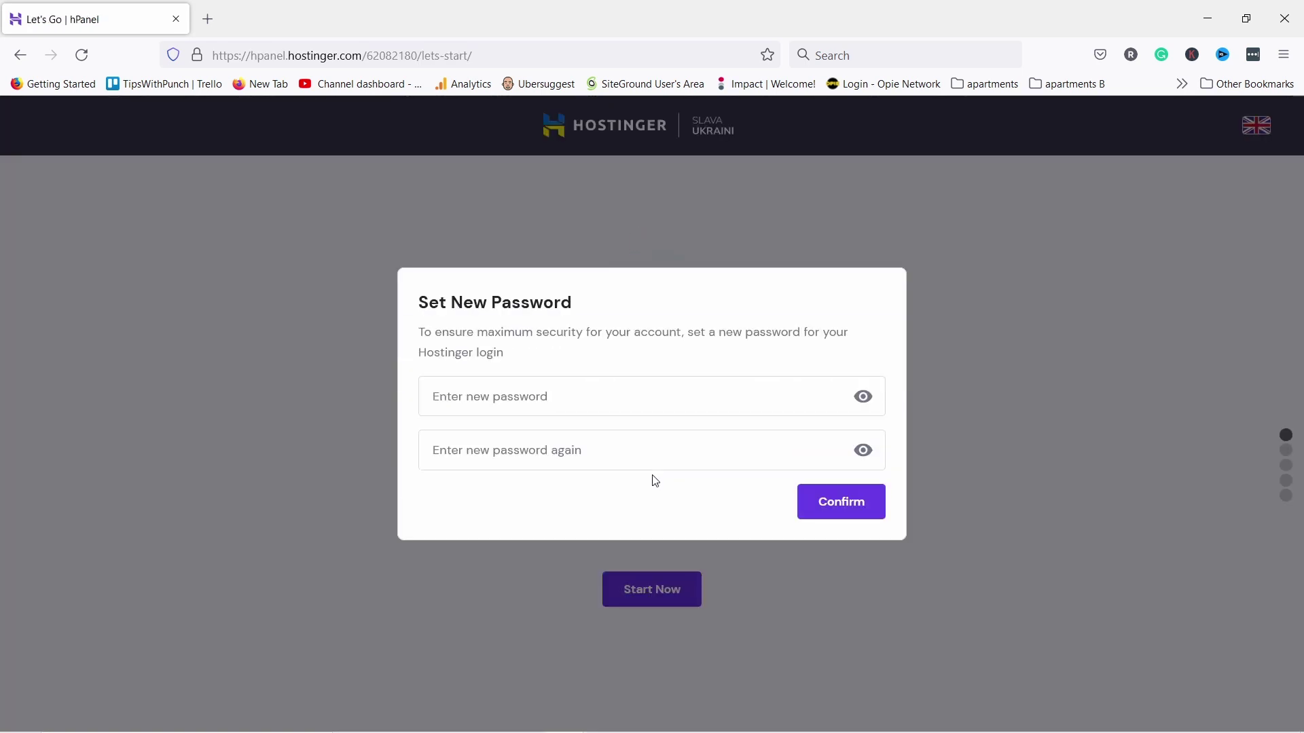
left_click(523, 394)
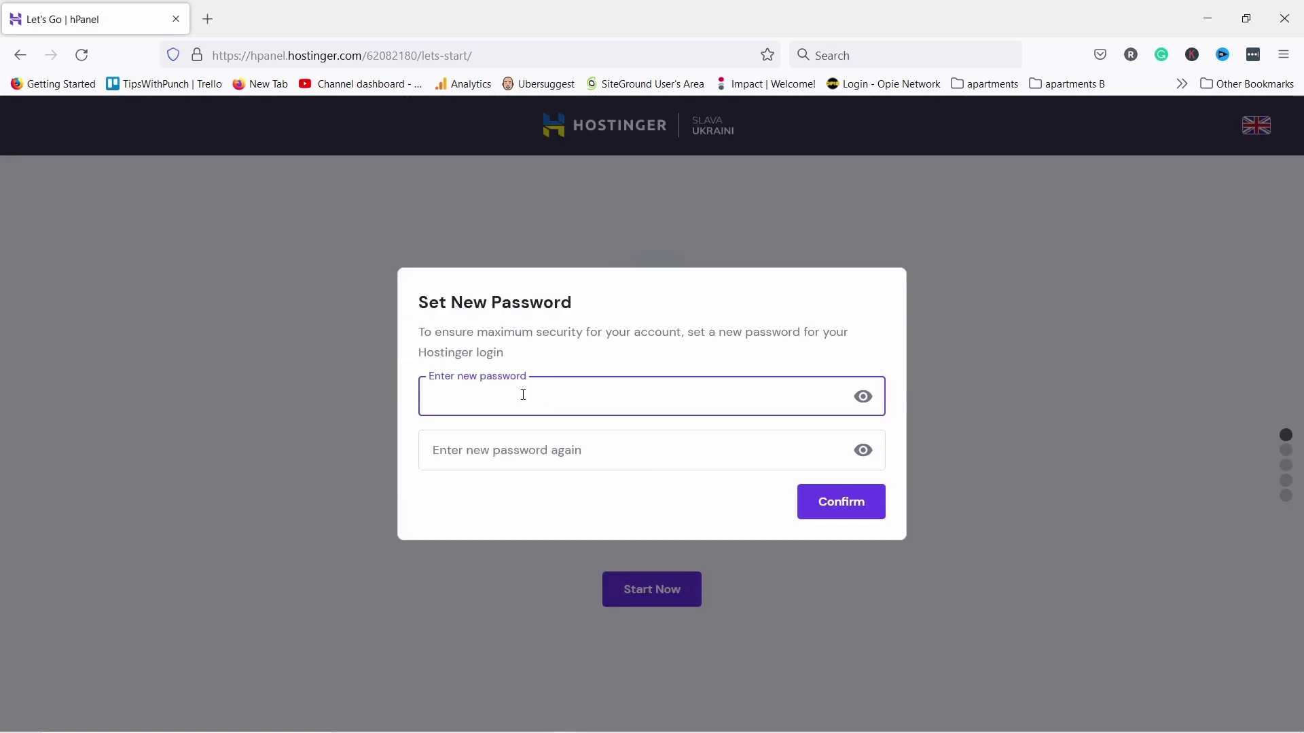
key("ctrl+v")
left_click(497, 491)
key("ctrl+v")
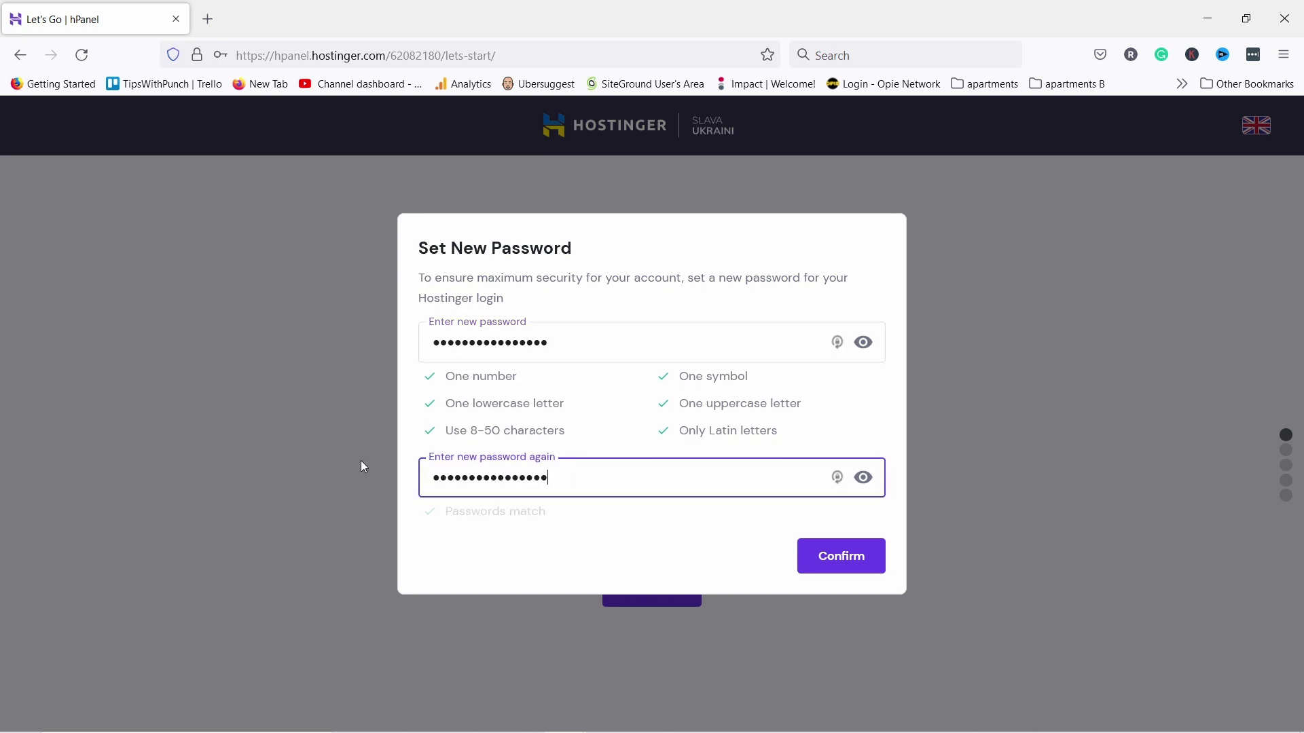
left_click(840, 568)
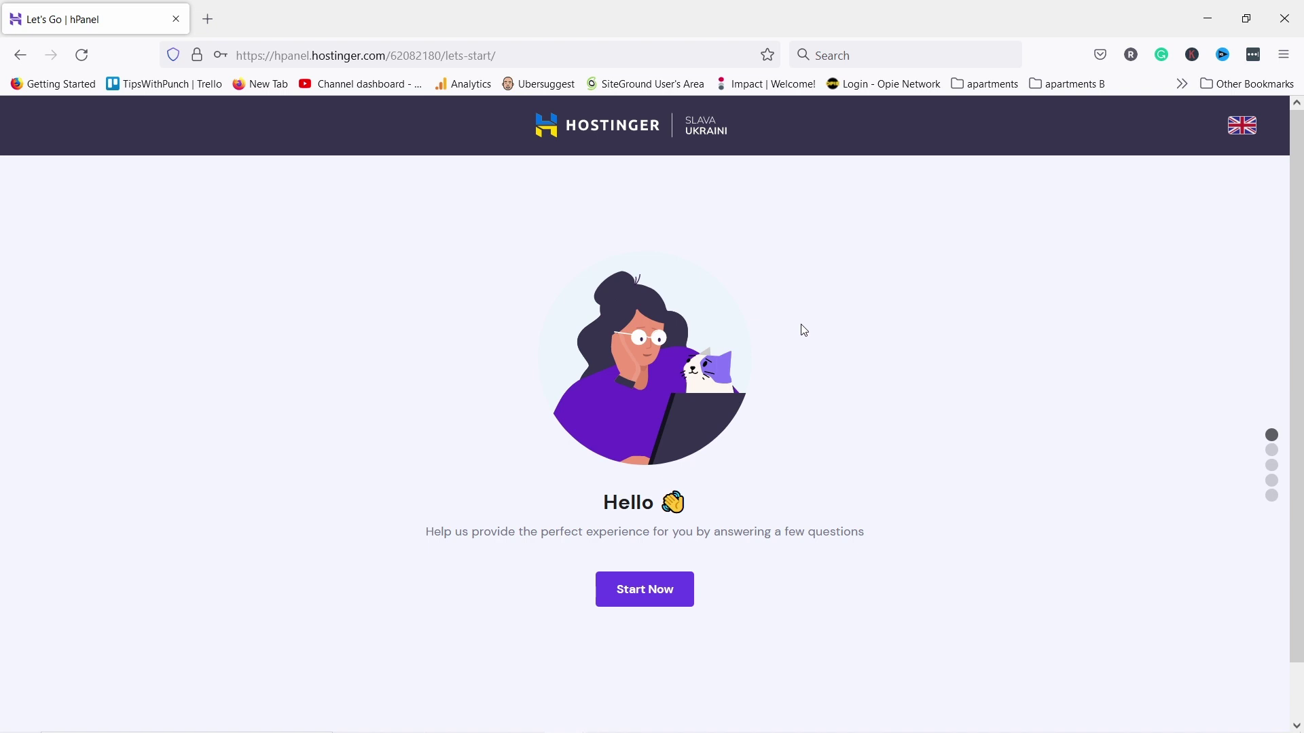
Start onboarding, skip the website-purpose question and choose WordPress as the platform
left_click(663, 588)
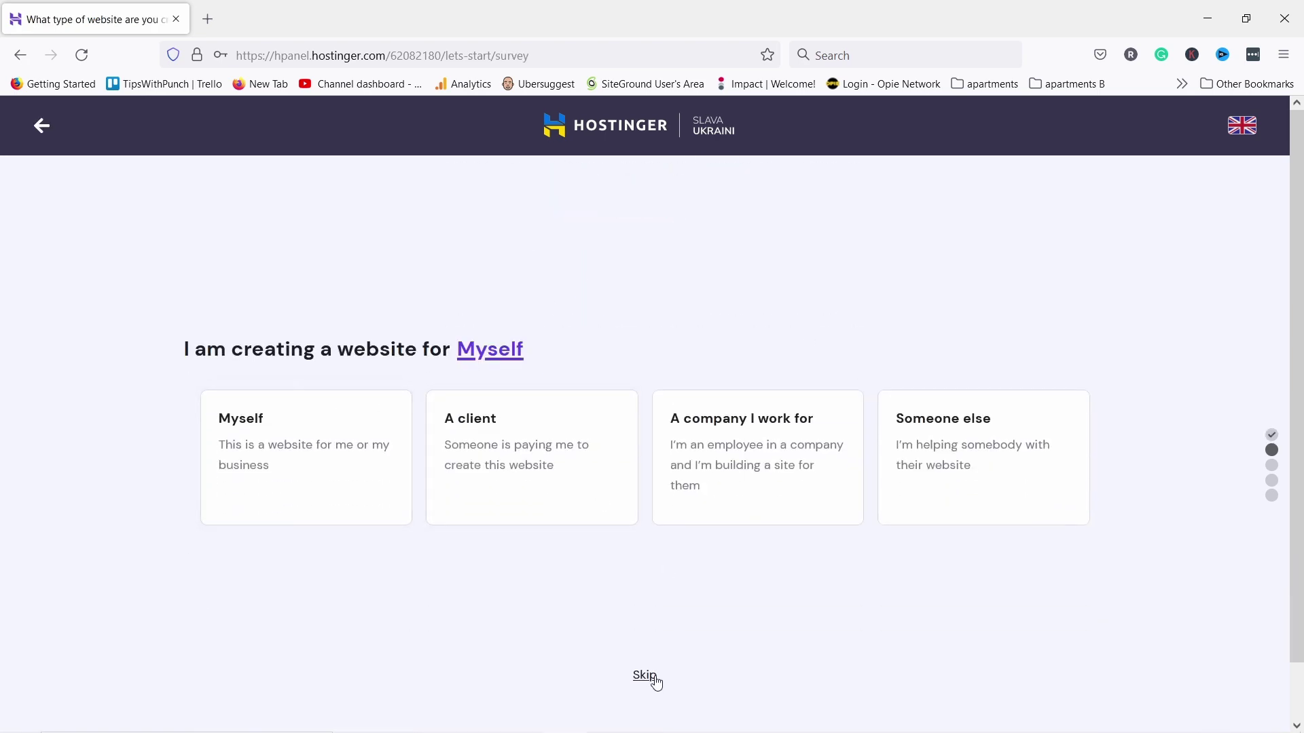
left_click(647, 676)
left_click(692, 297)
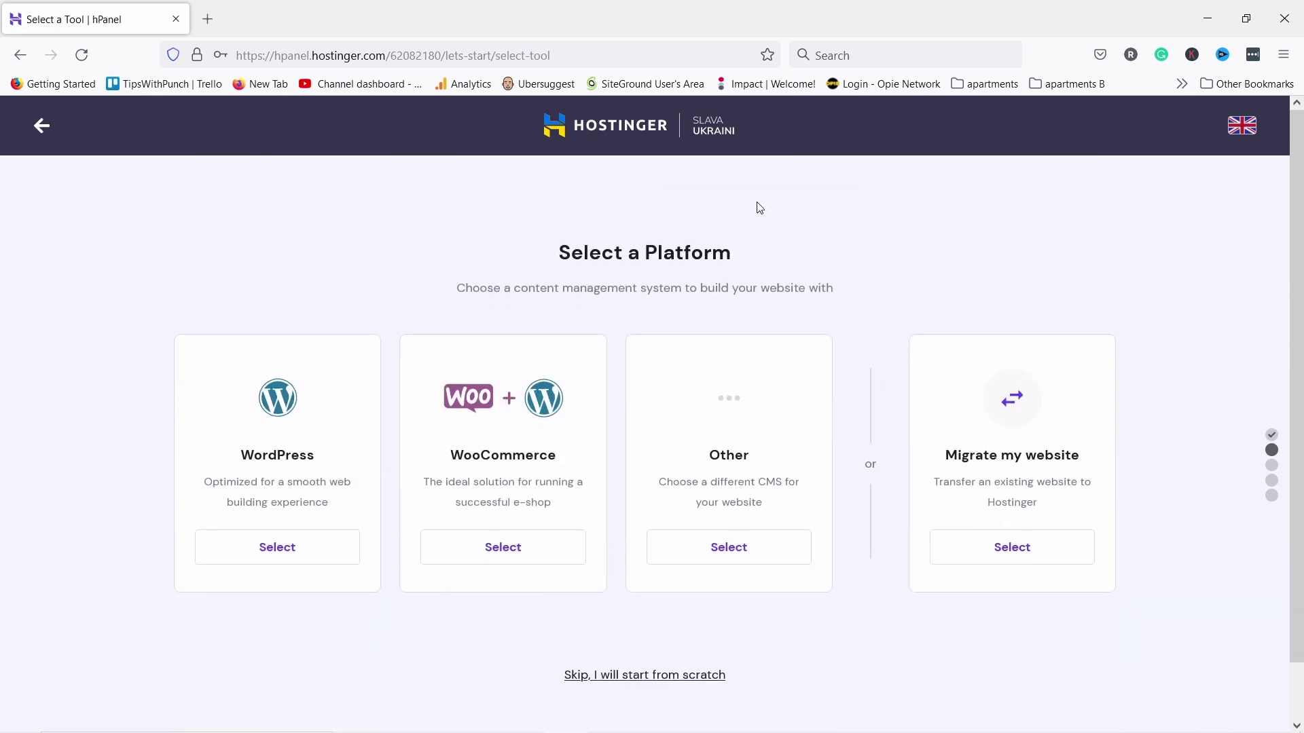
left_click(283, 548)
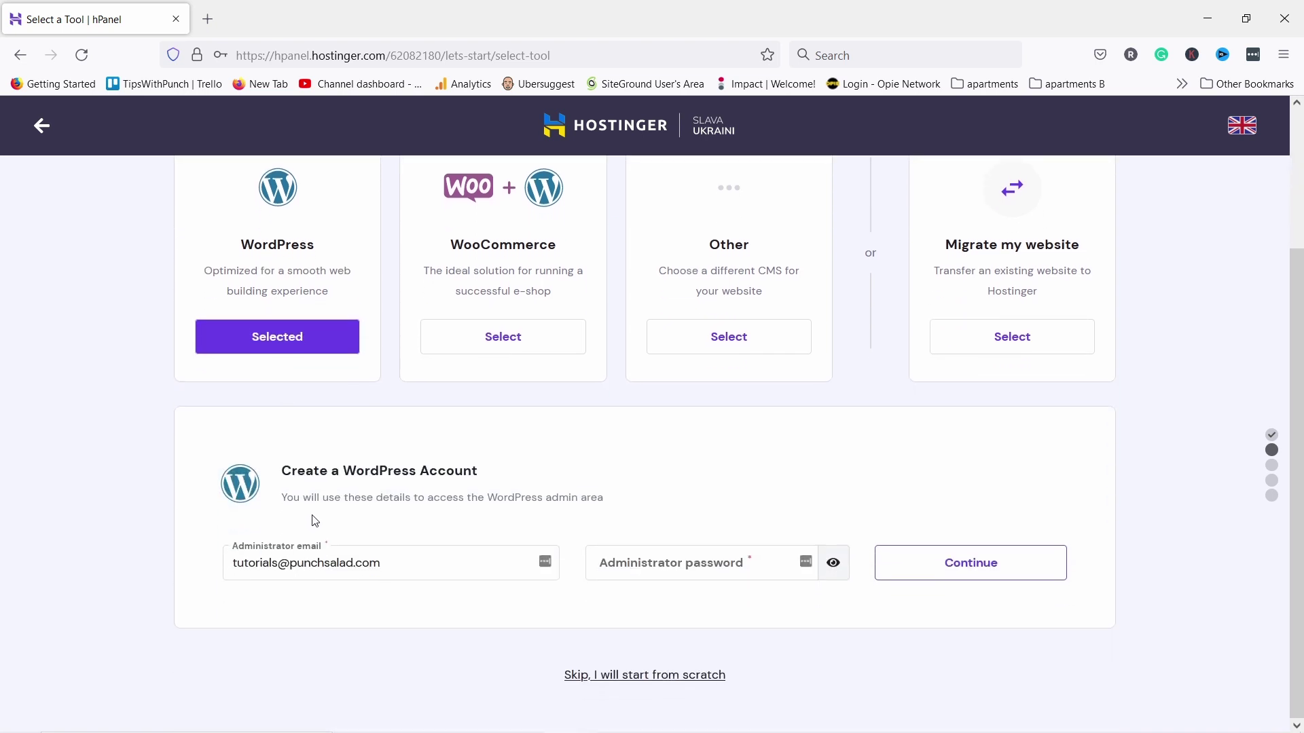
Enter the WordPress administrator password and submit the account details
left_click(679, 559)
key("ctrl+v")
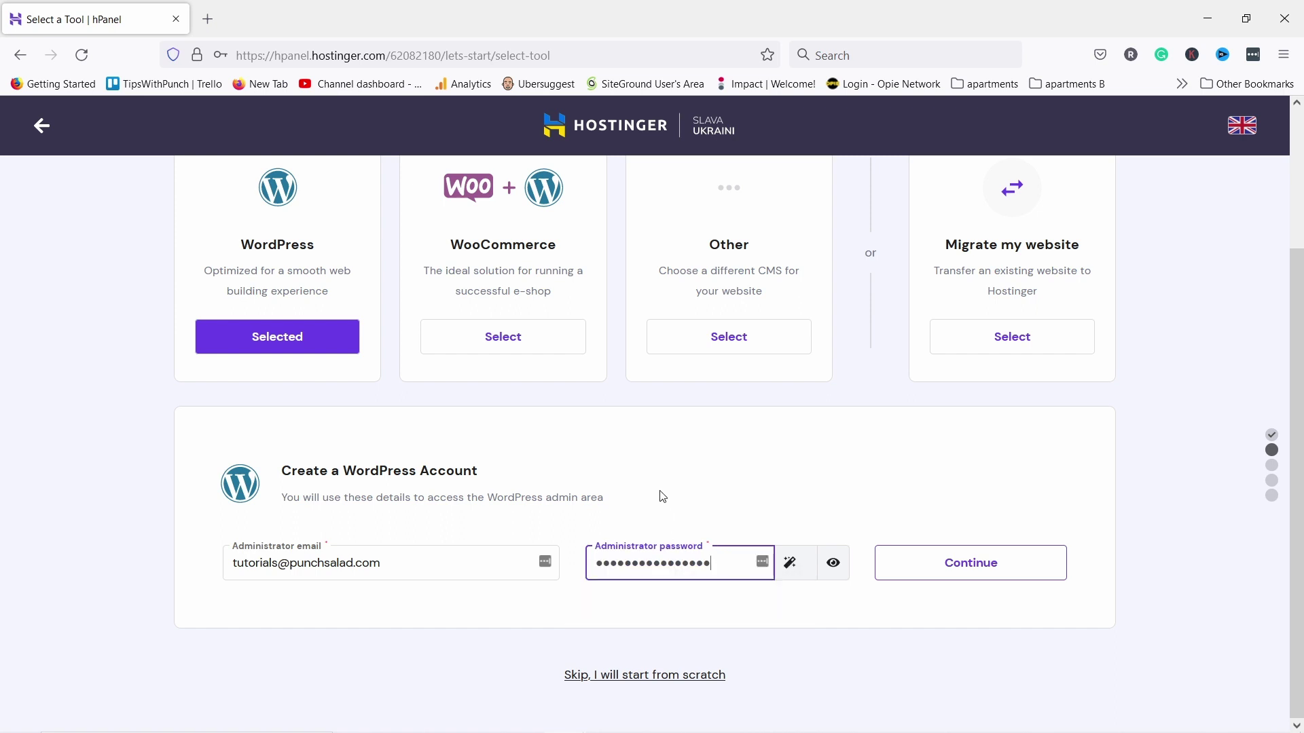
left_click(662, 473)
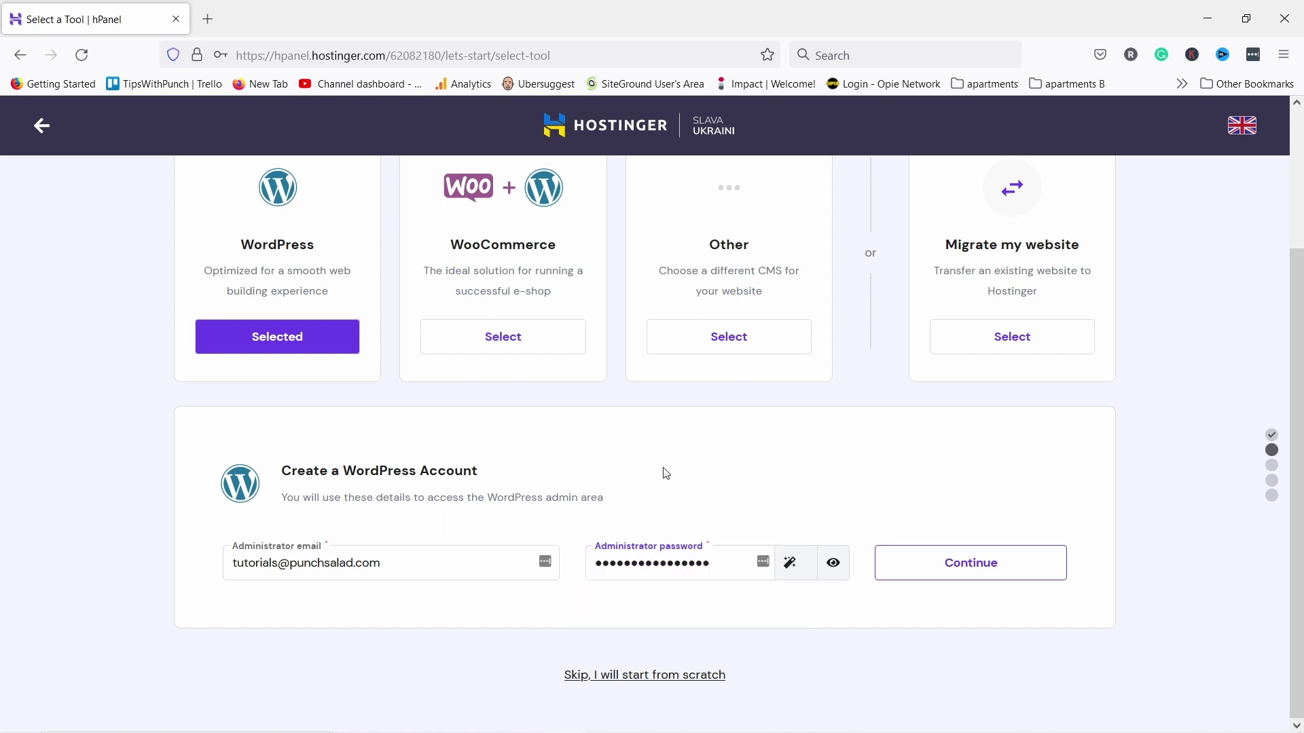
left_click(964, 572)
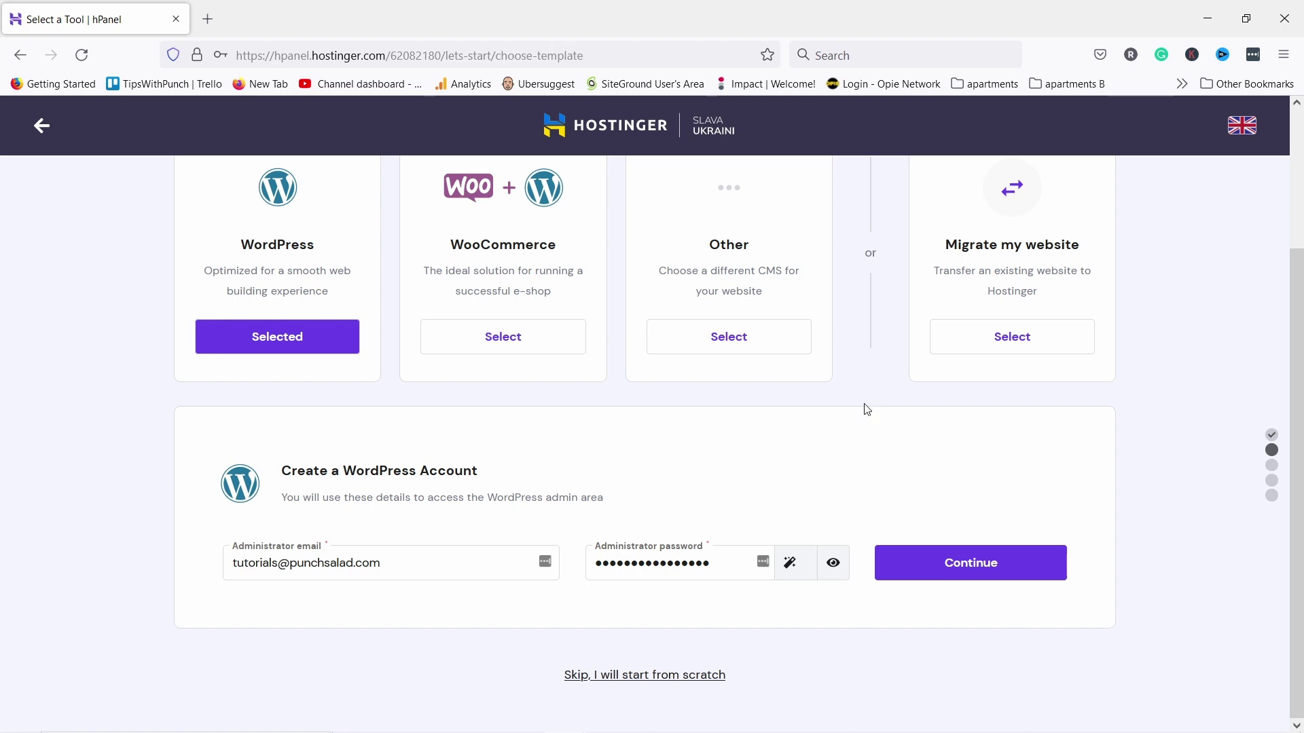
Load more website templates and pick the Freelance Copywriter template
scroll(866, 408, "down", 2)
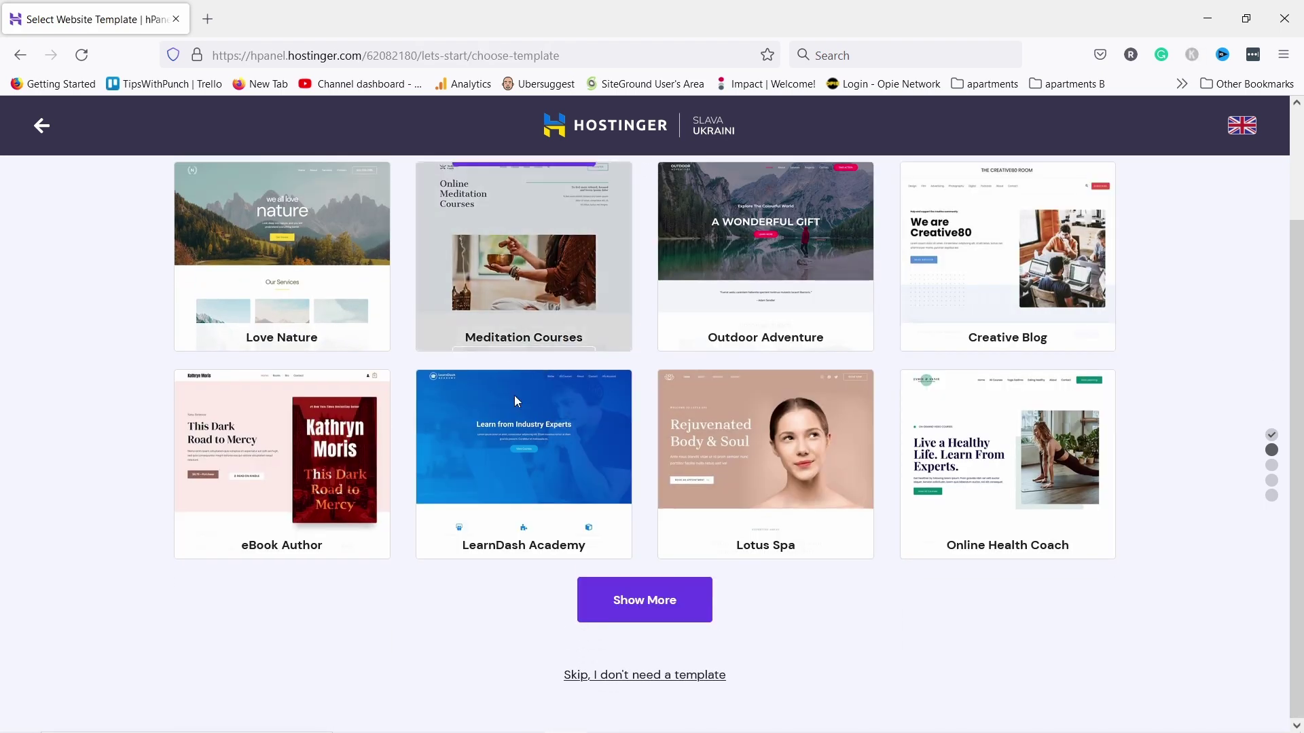
left_click(628, 600)
scroll(617, 509, "down", 5)
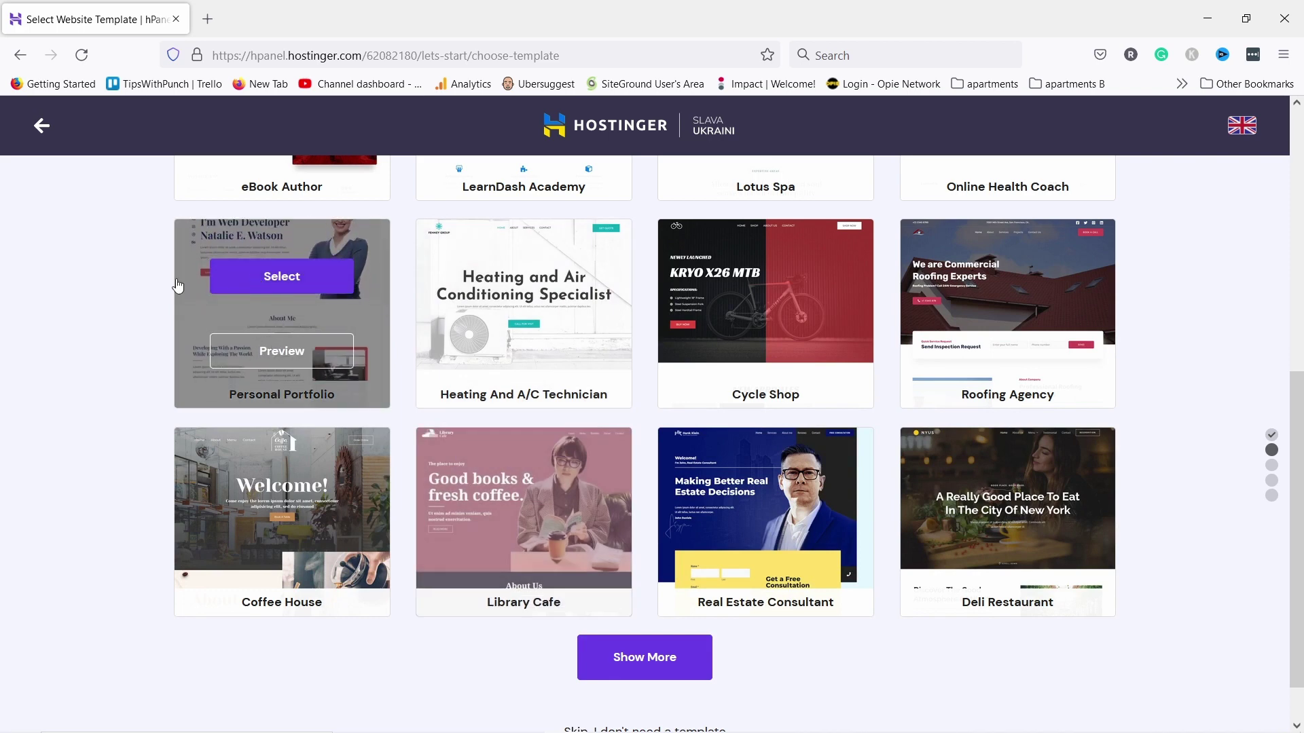
left_click(533, 492)
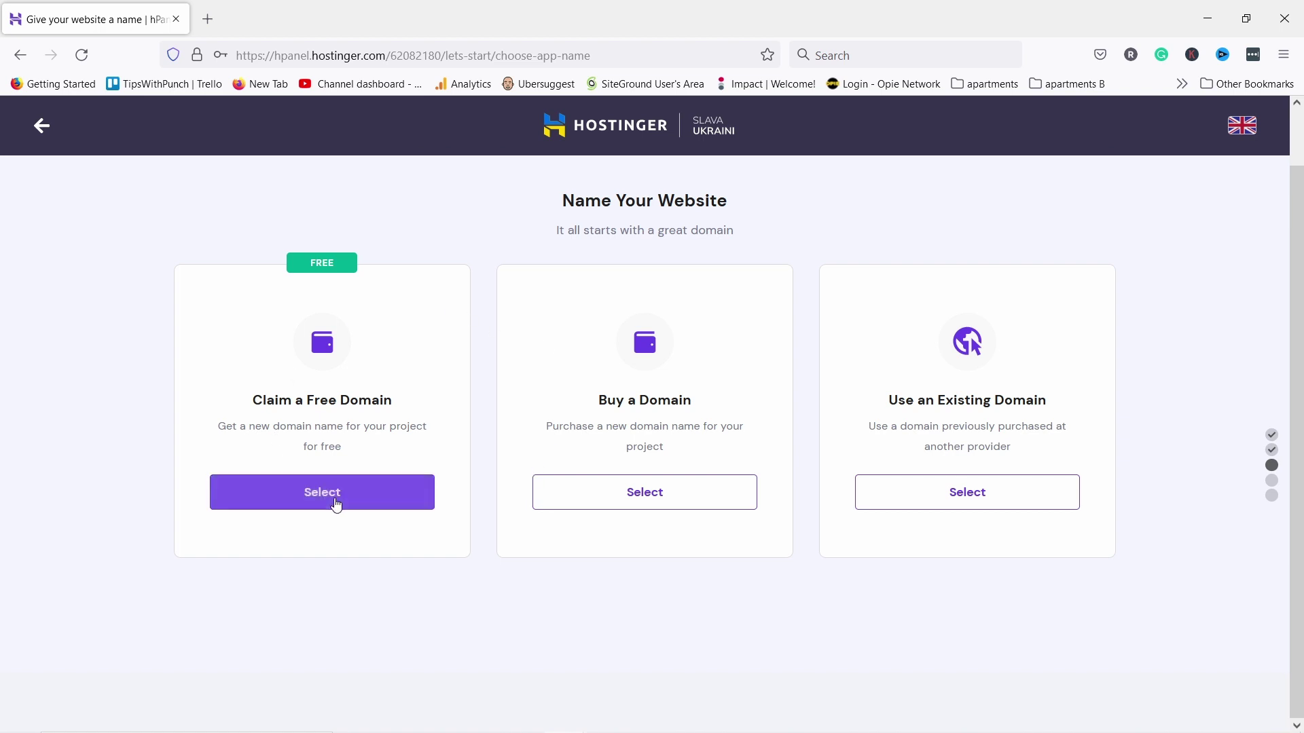
Claim twp-tutorials.com as the free domain once confirmed available, and continue
left_click(337, 500)
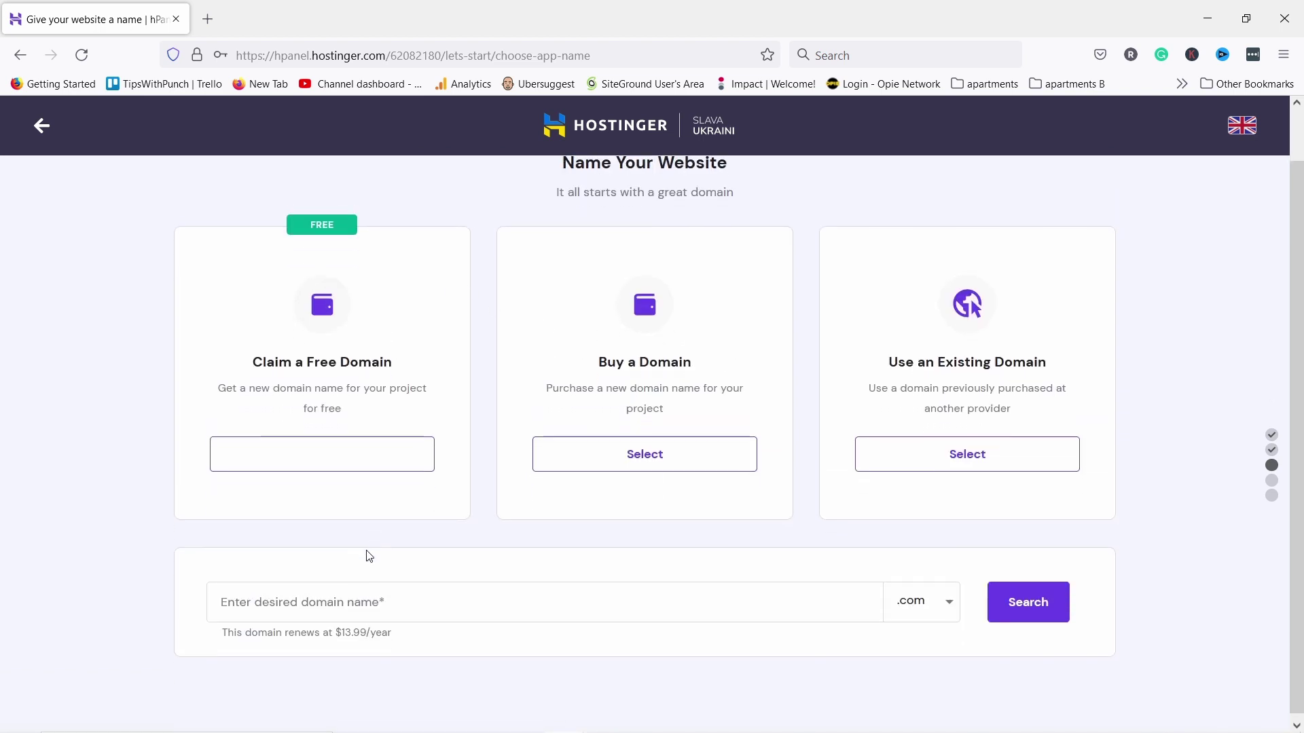
left_click(364, 598)
type("twp-tutorials")
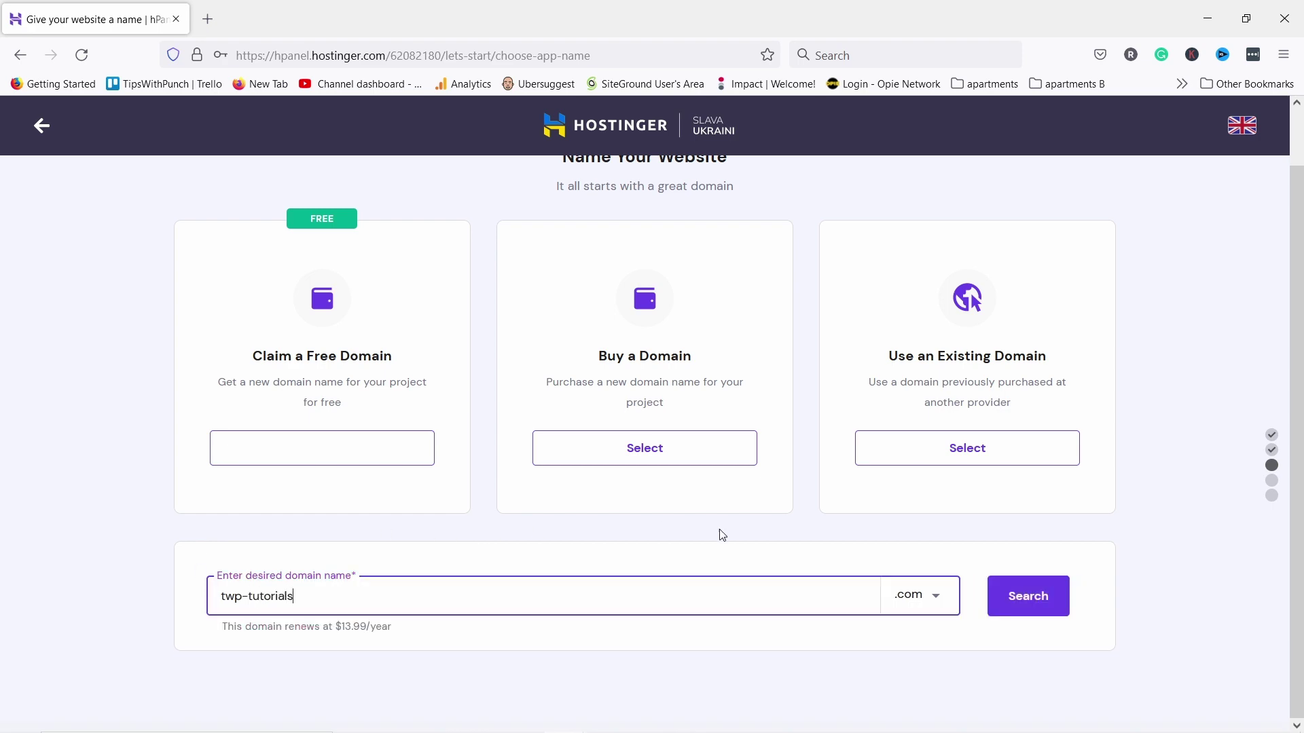
left_click(1027, 595)
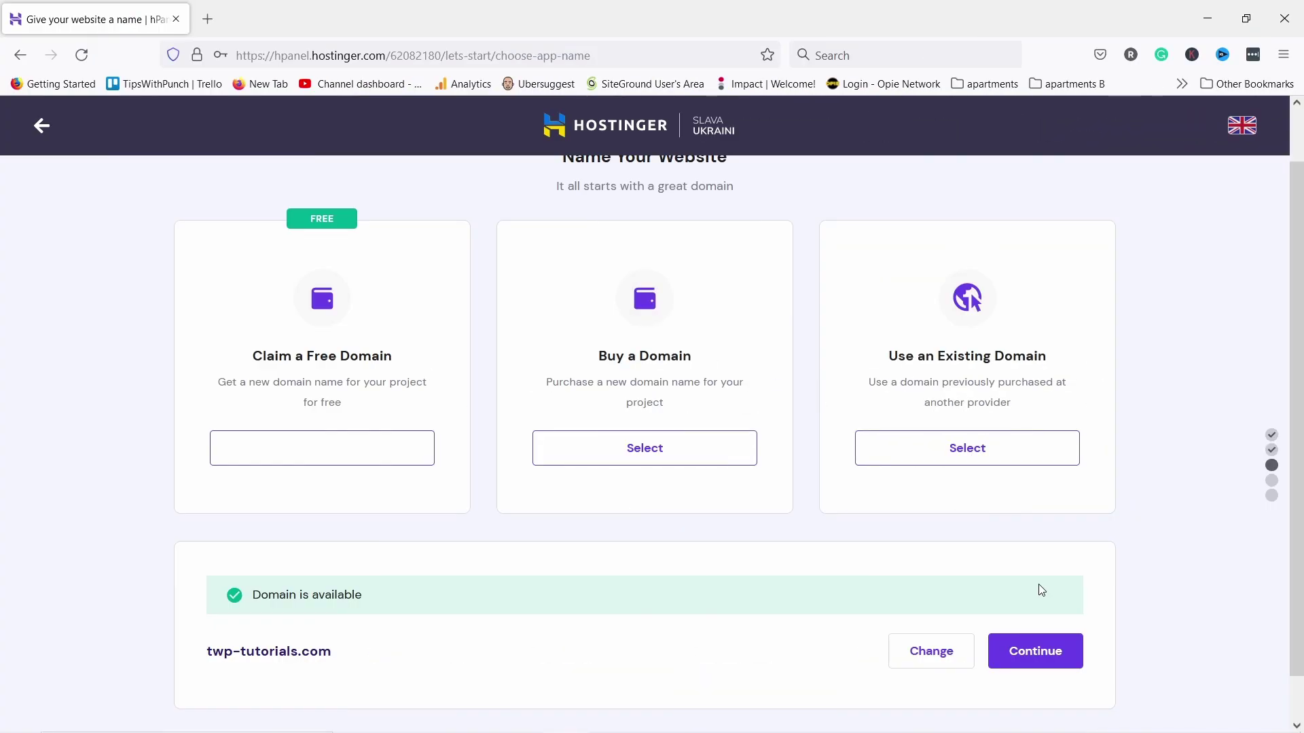
scroll(1041, 589, "down", 1)
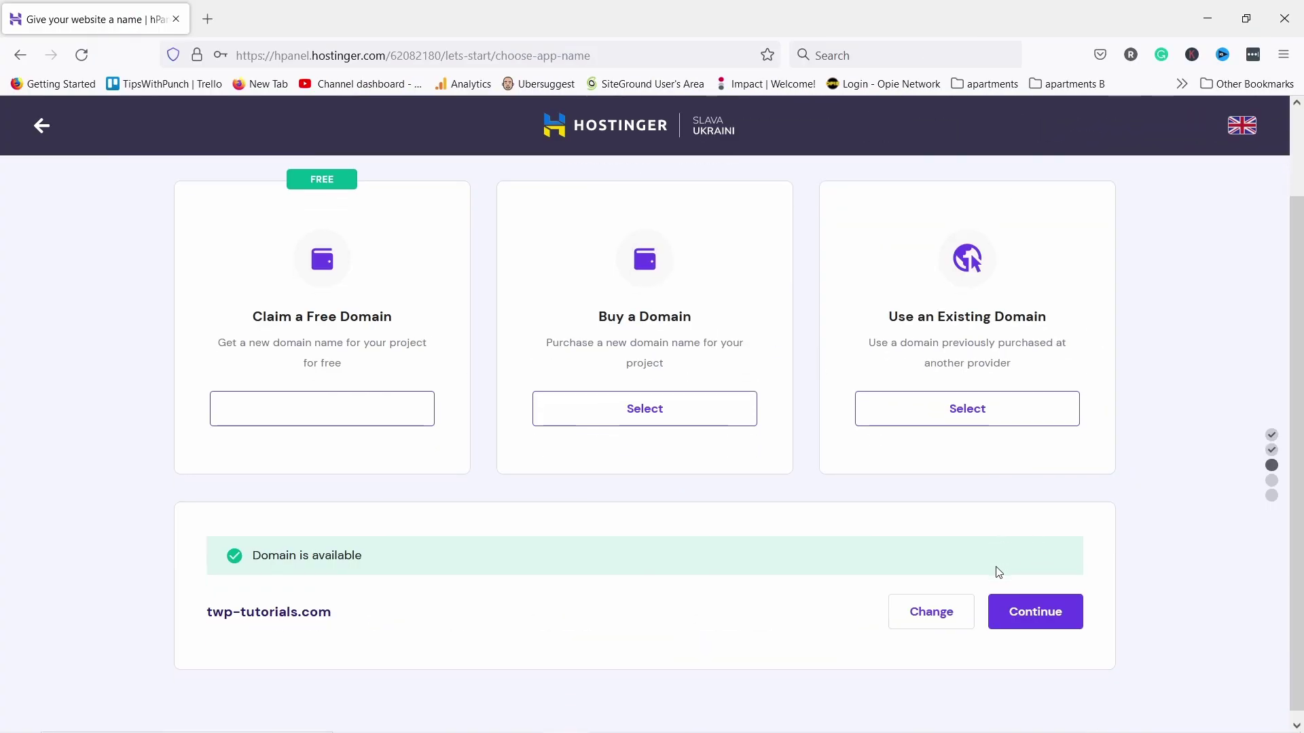
left_click(1051, 602)
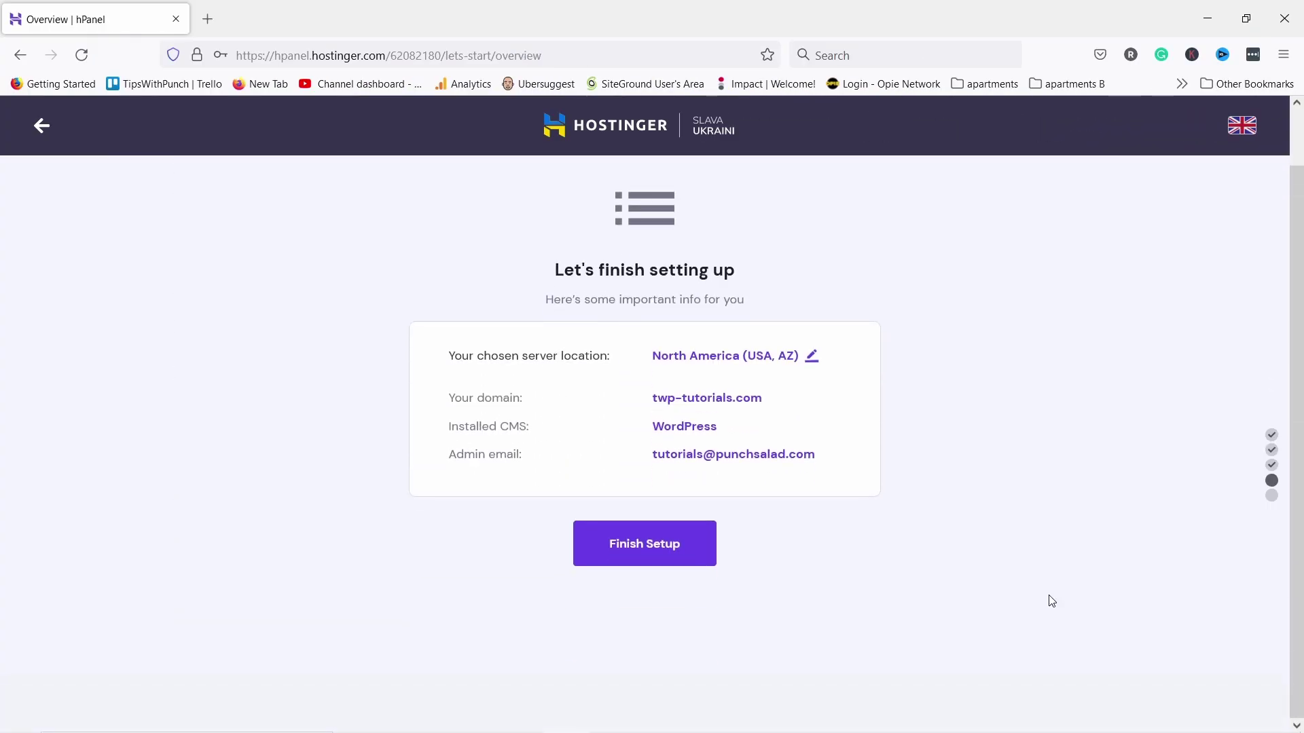
Keep North America (USA, AZ) as server location, then finish setup and domain registration
left_click(811, 358)
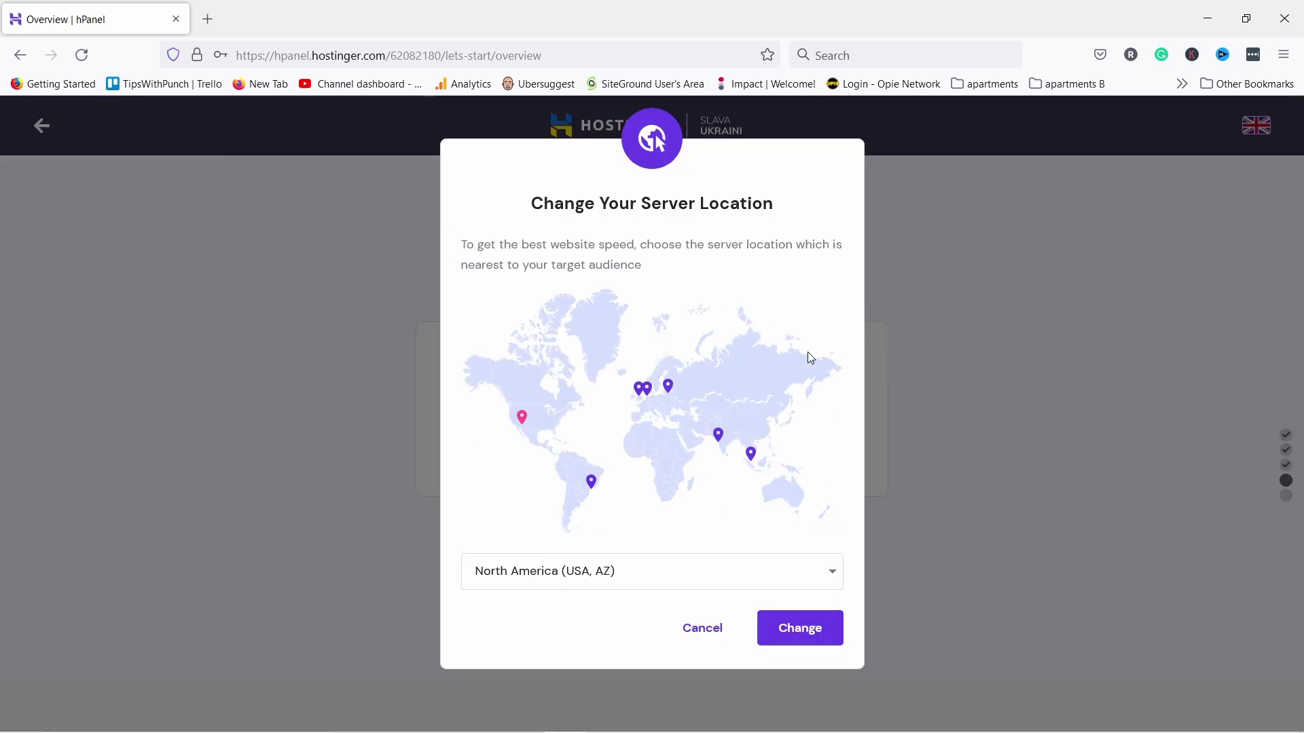
left_click(636, 574)
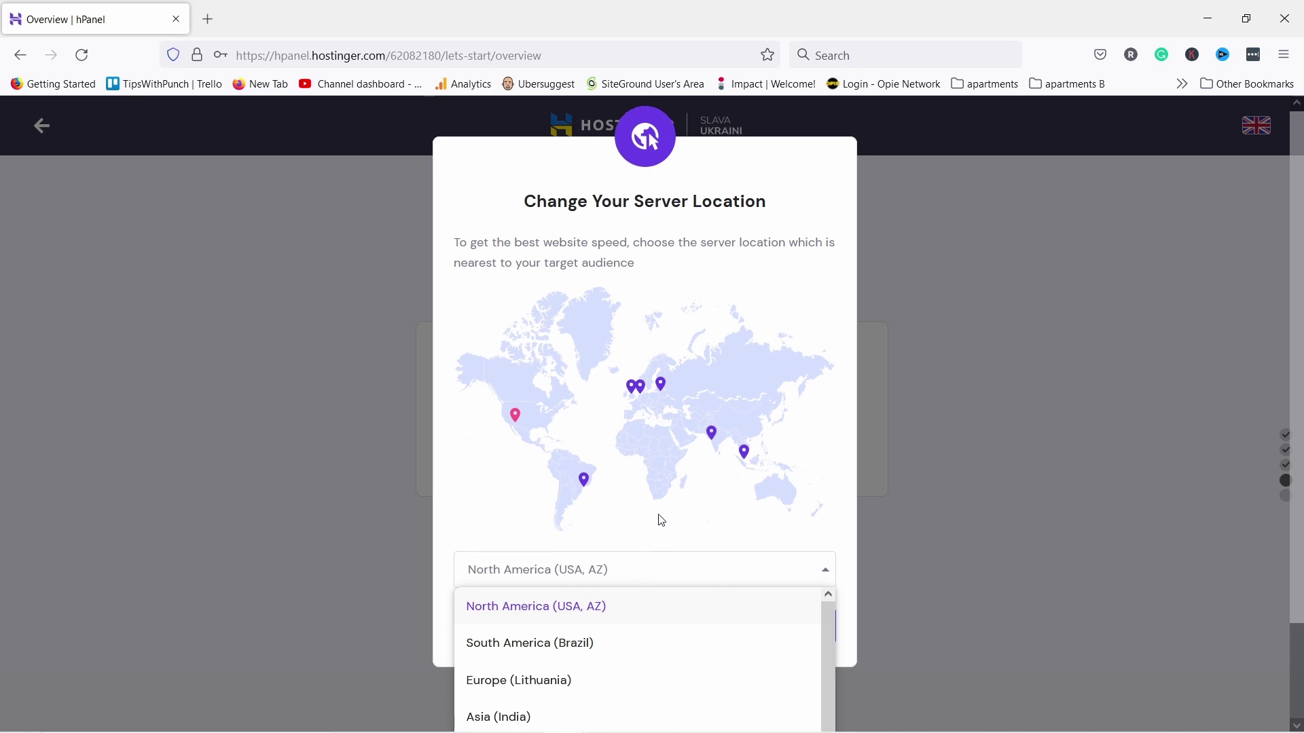
scroll(658, 518, "down", 3)
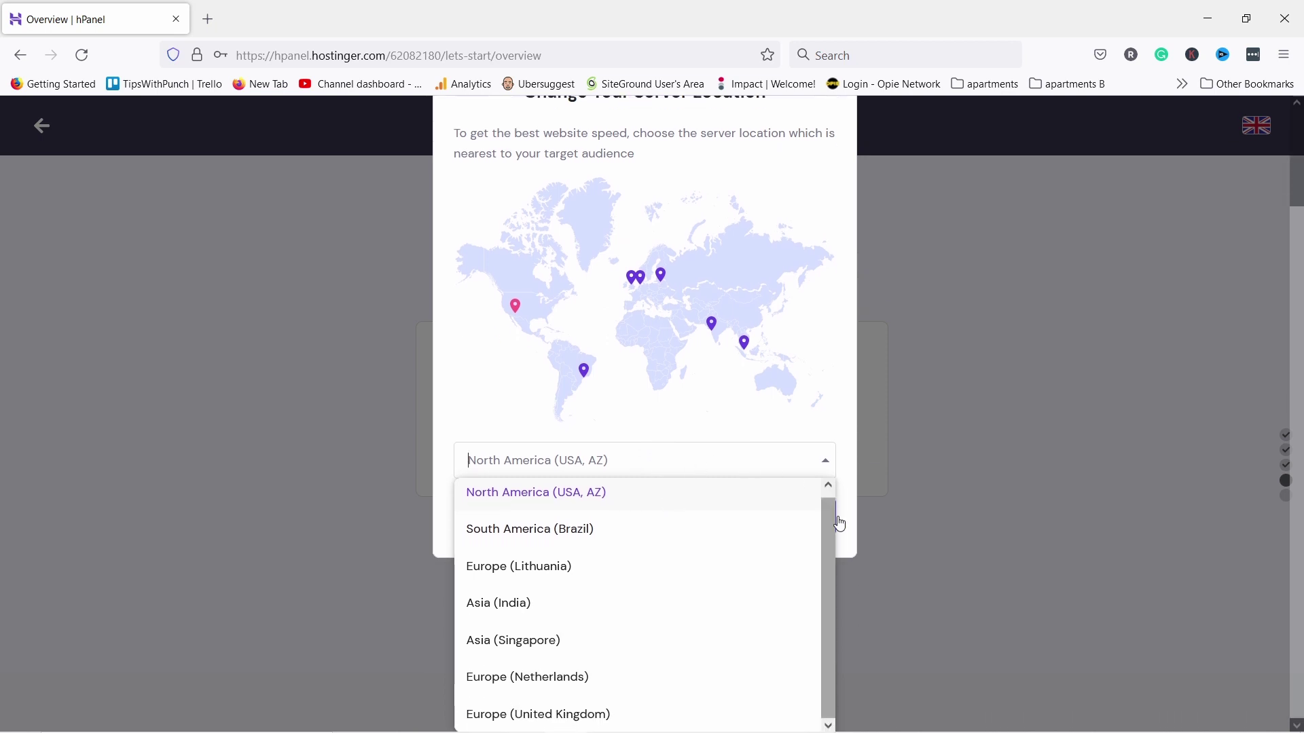
scroll(658, 510, "up", 1)
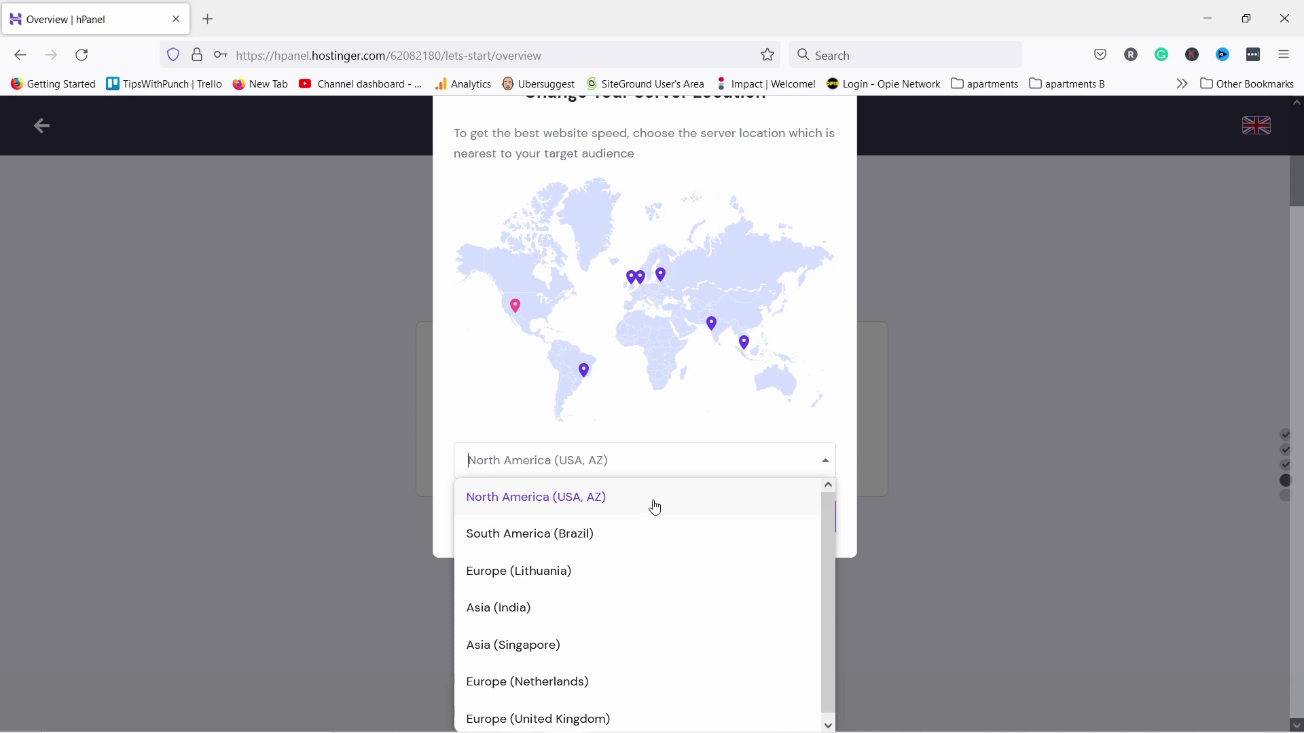
left_click(655, 508)
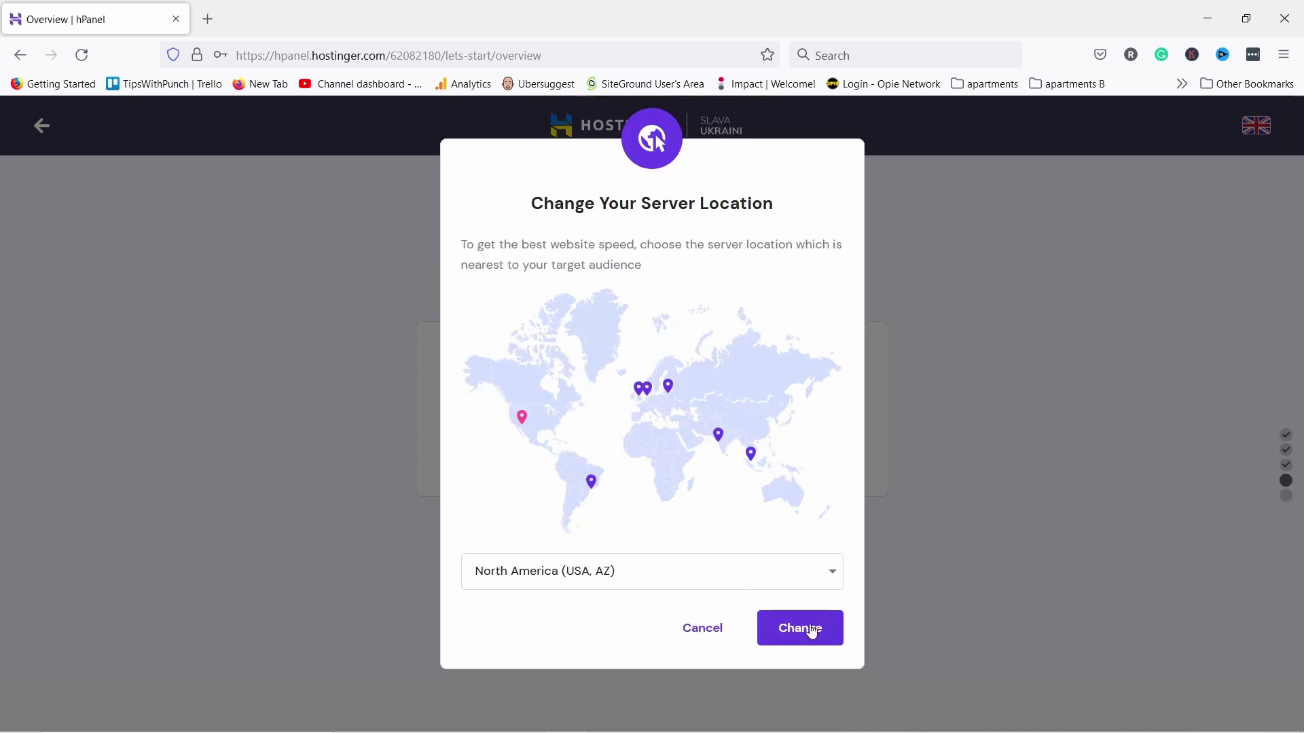
left_click(809, 629)
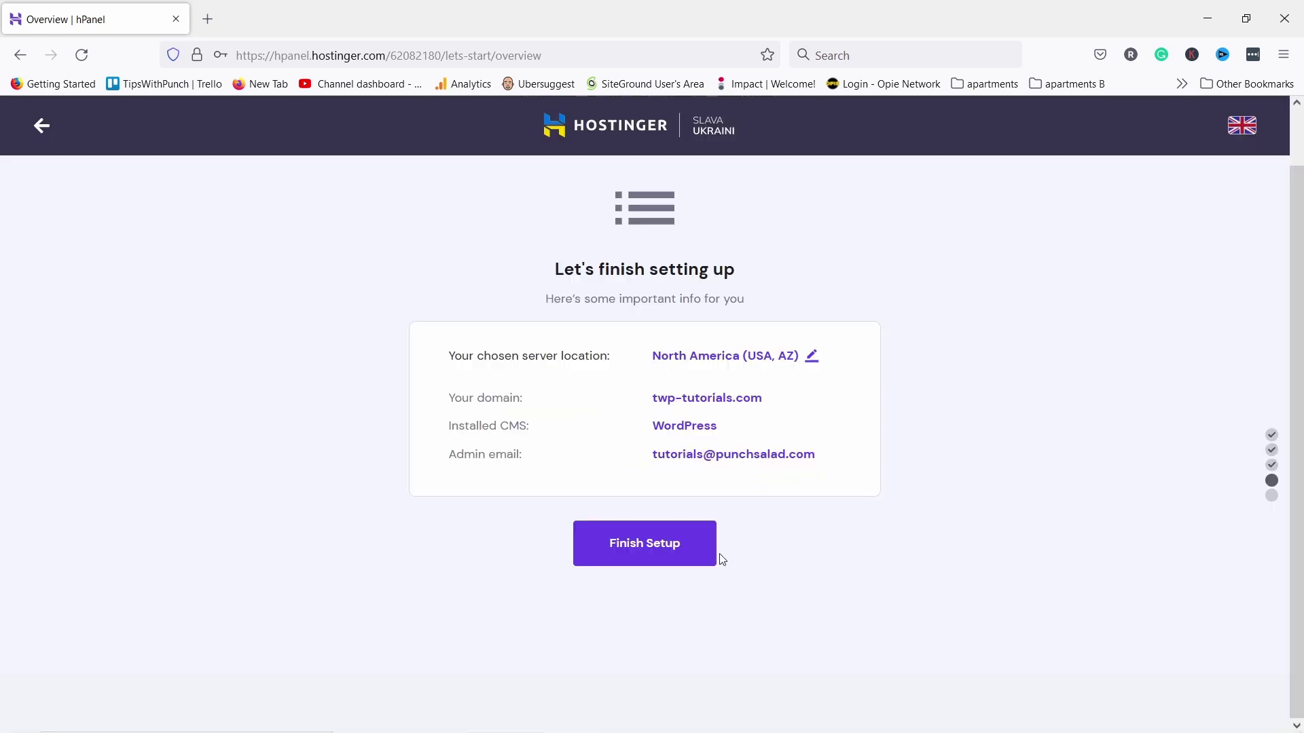
left_click(677, 549)
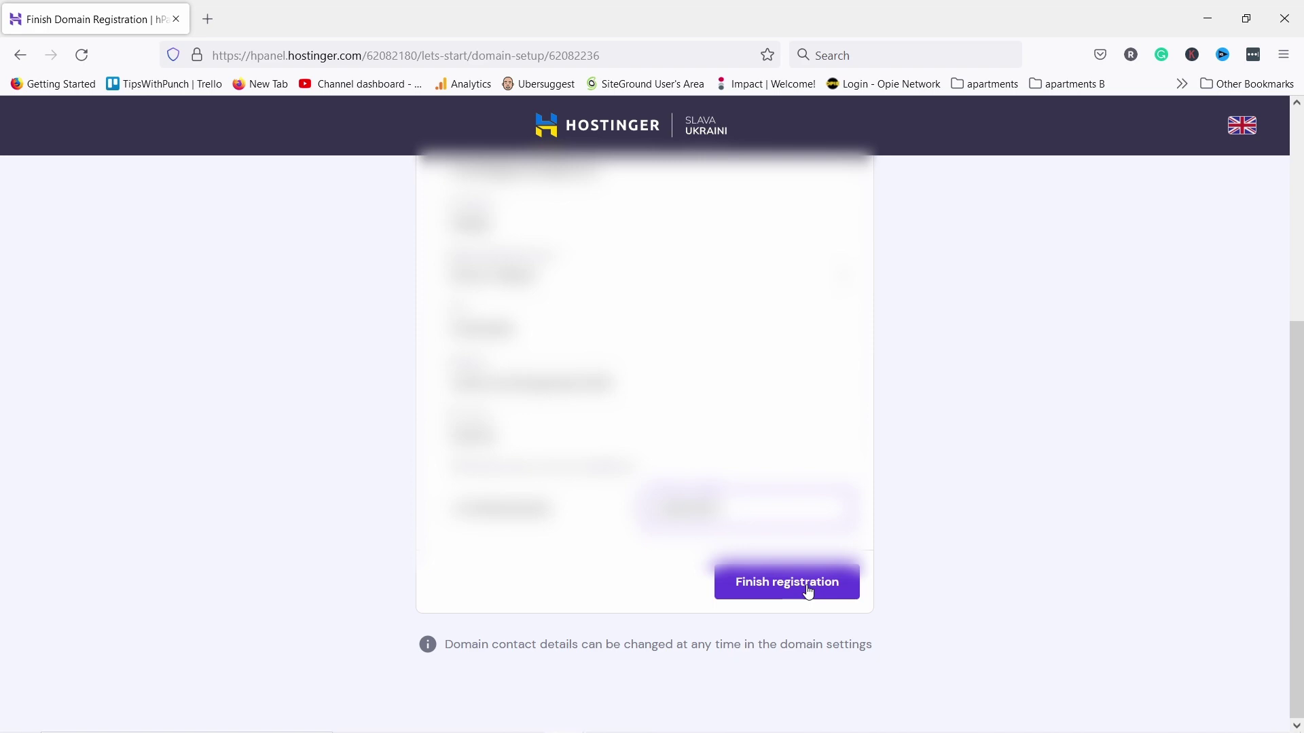
left_click(808, 591)
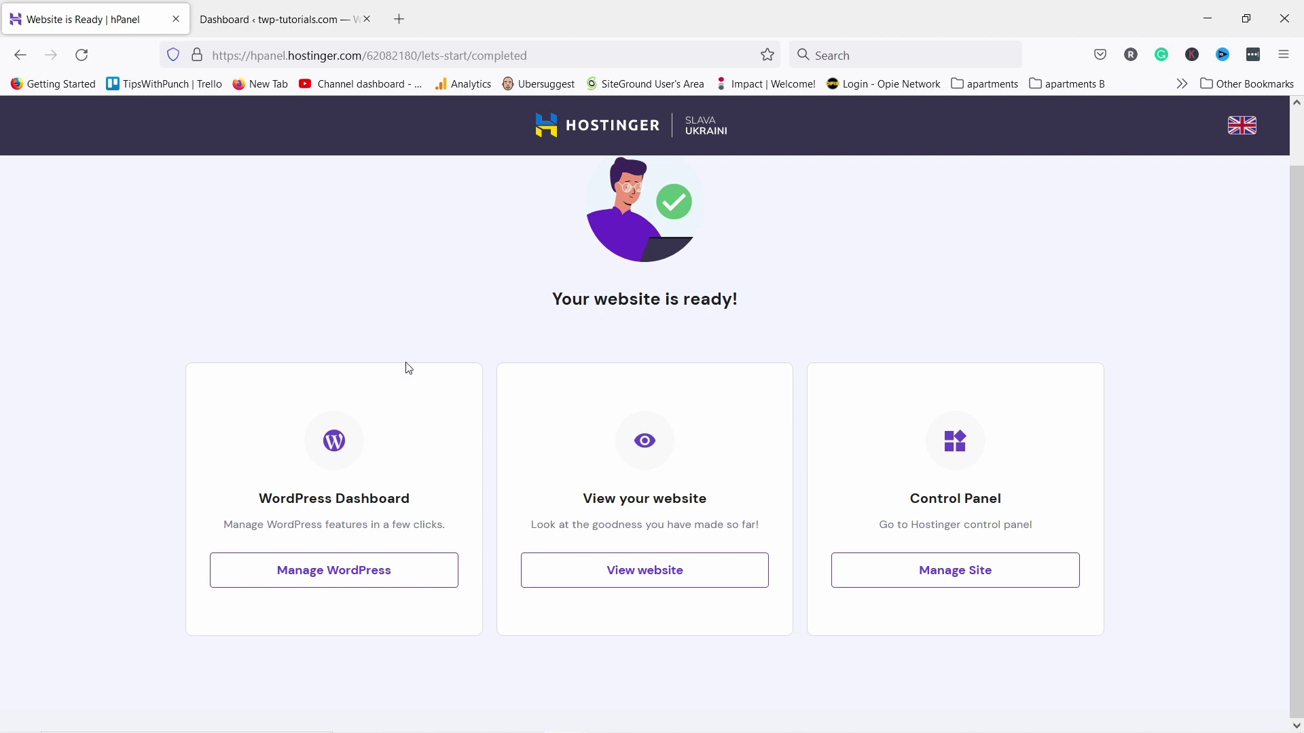
Install an SSL certificate for twp-tutorials.com from the WordPress dashboard's Speed & Security section
left_click(371, 570)
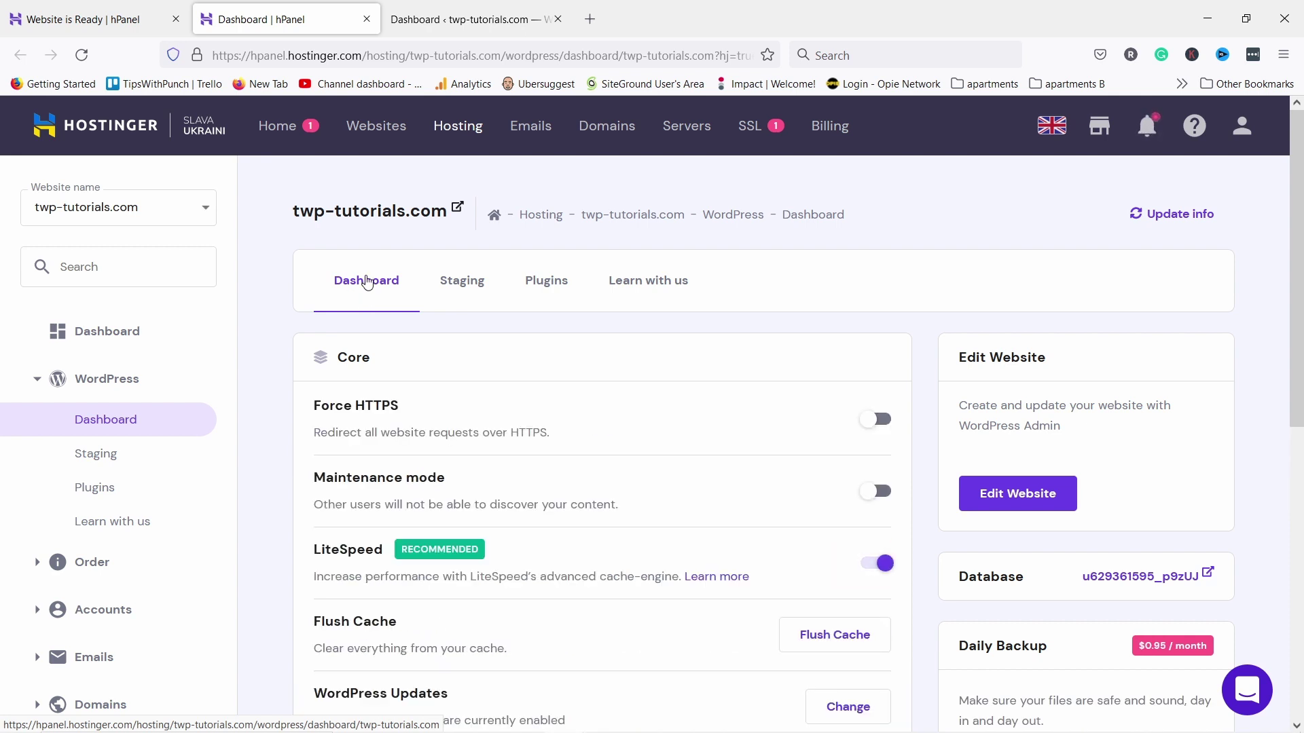
scroll(366, 282, "down", 4)
scroll(553, 396, "down", 3)
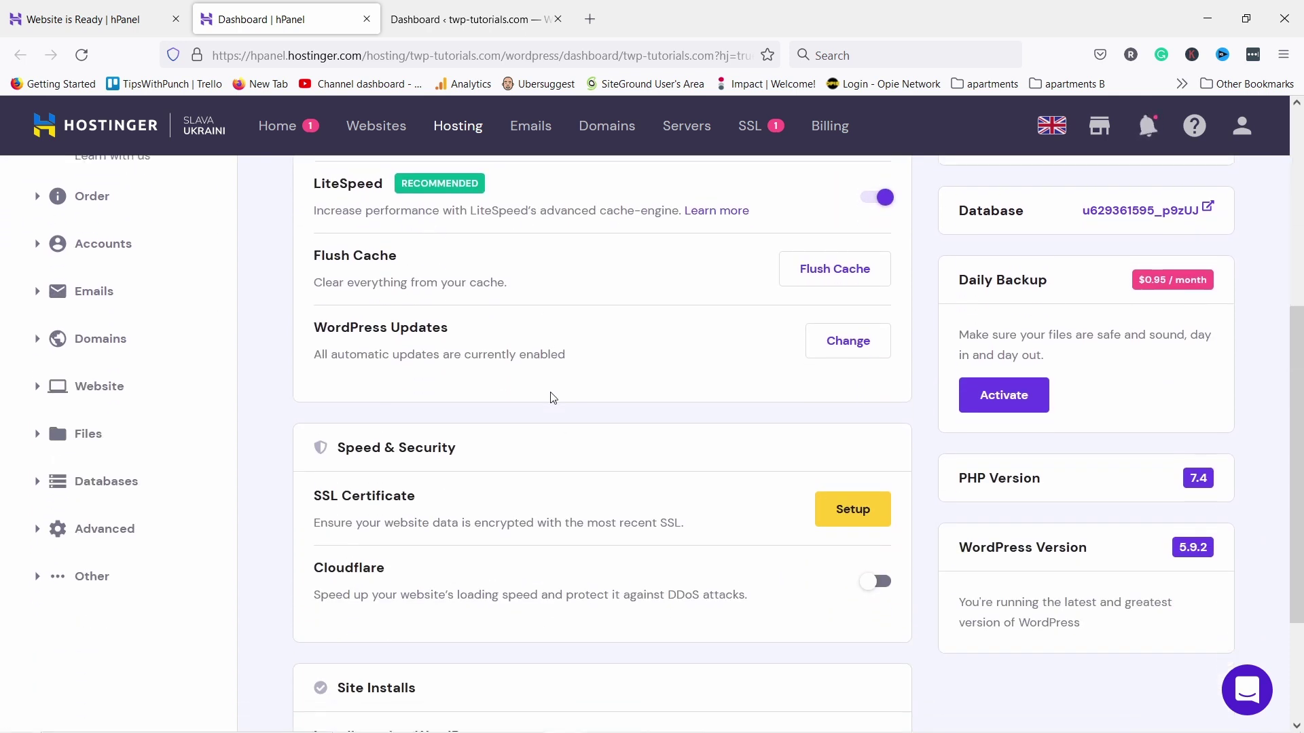
left_click(869, 431)
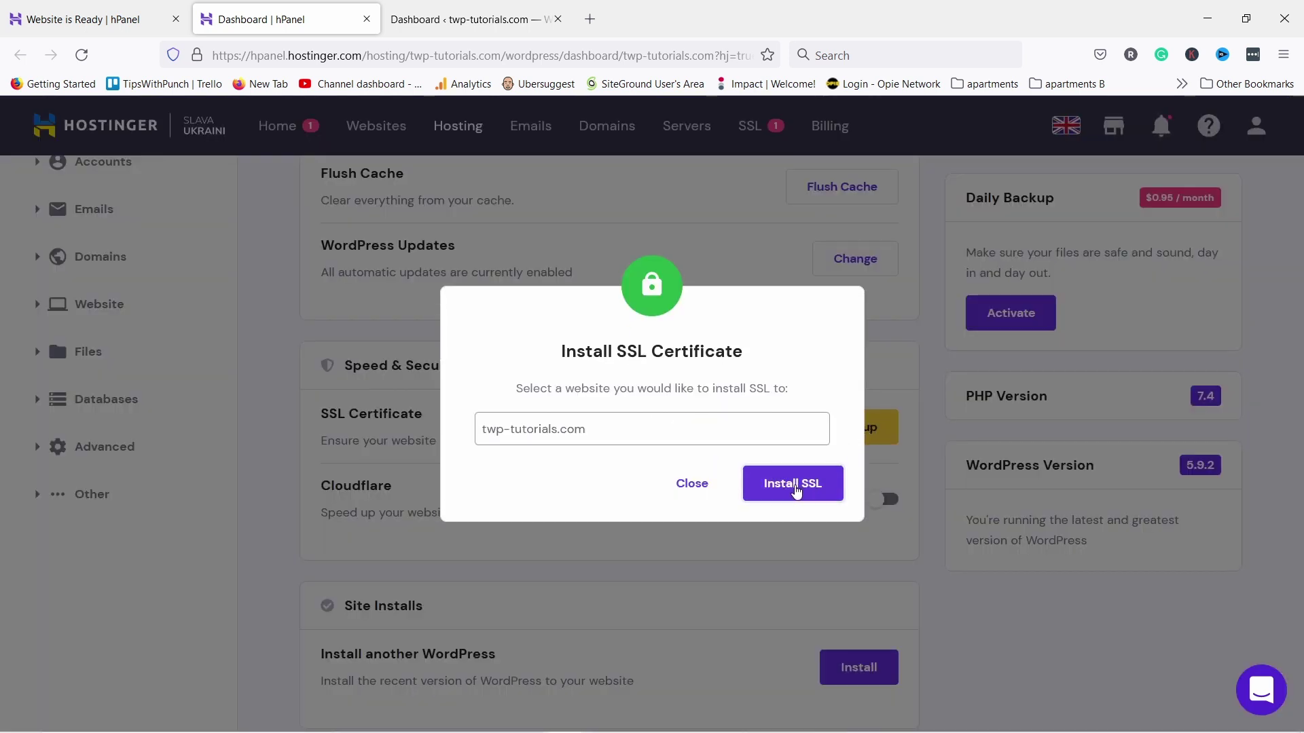
left_click(793, 484)
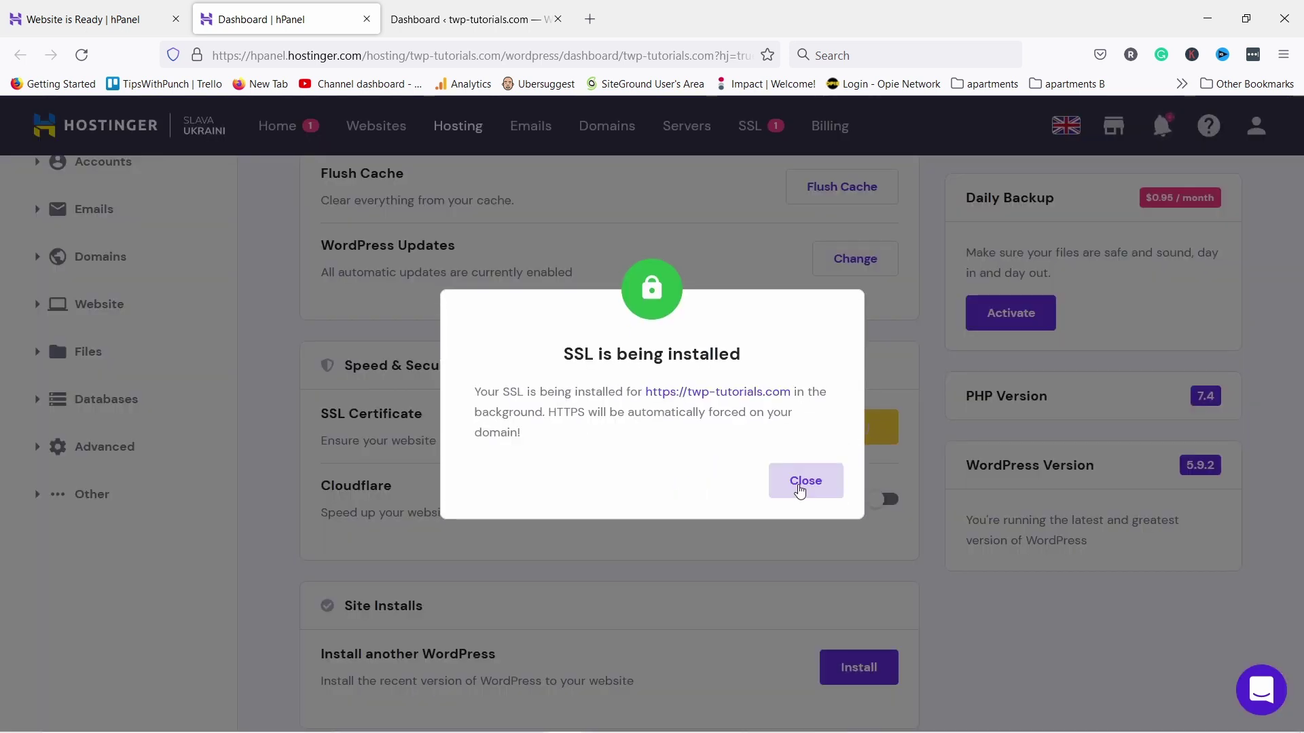
left_click(806, 481)
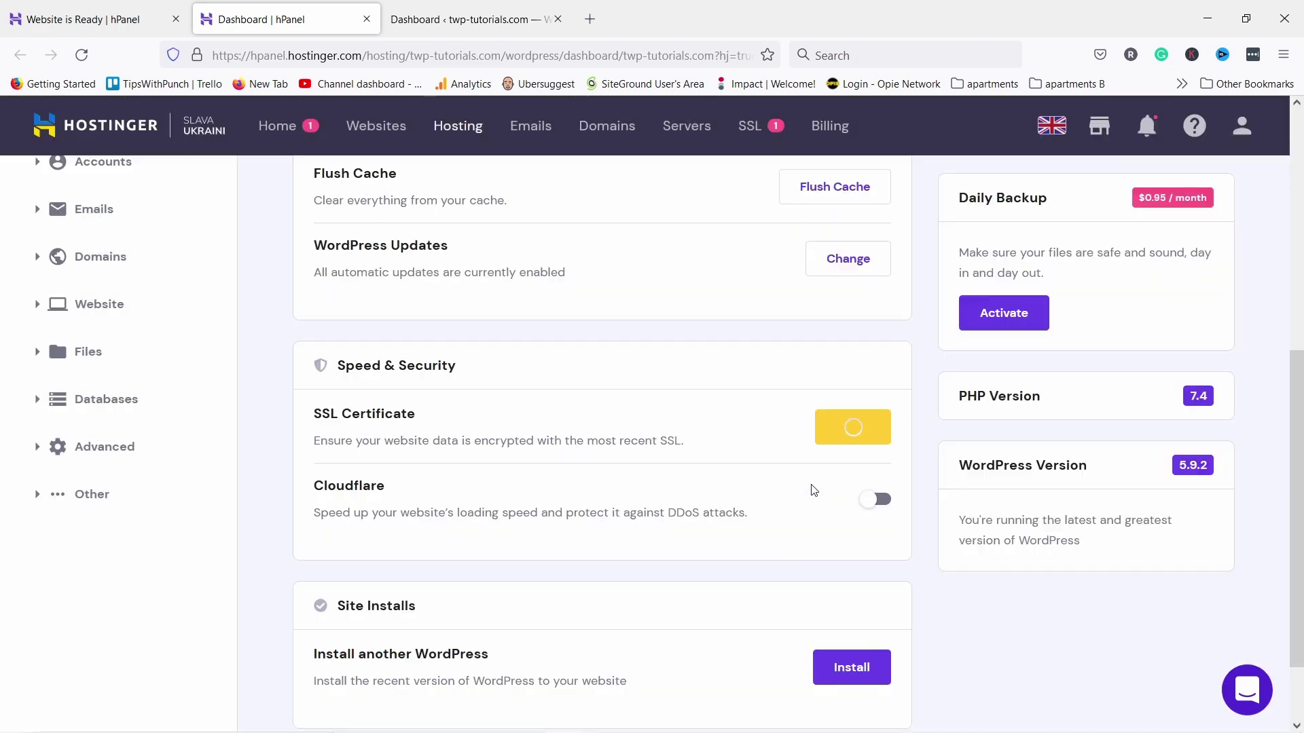
scroll(827, 475, "up", 7)
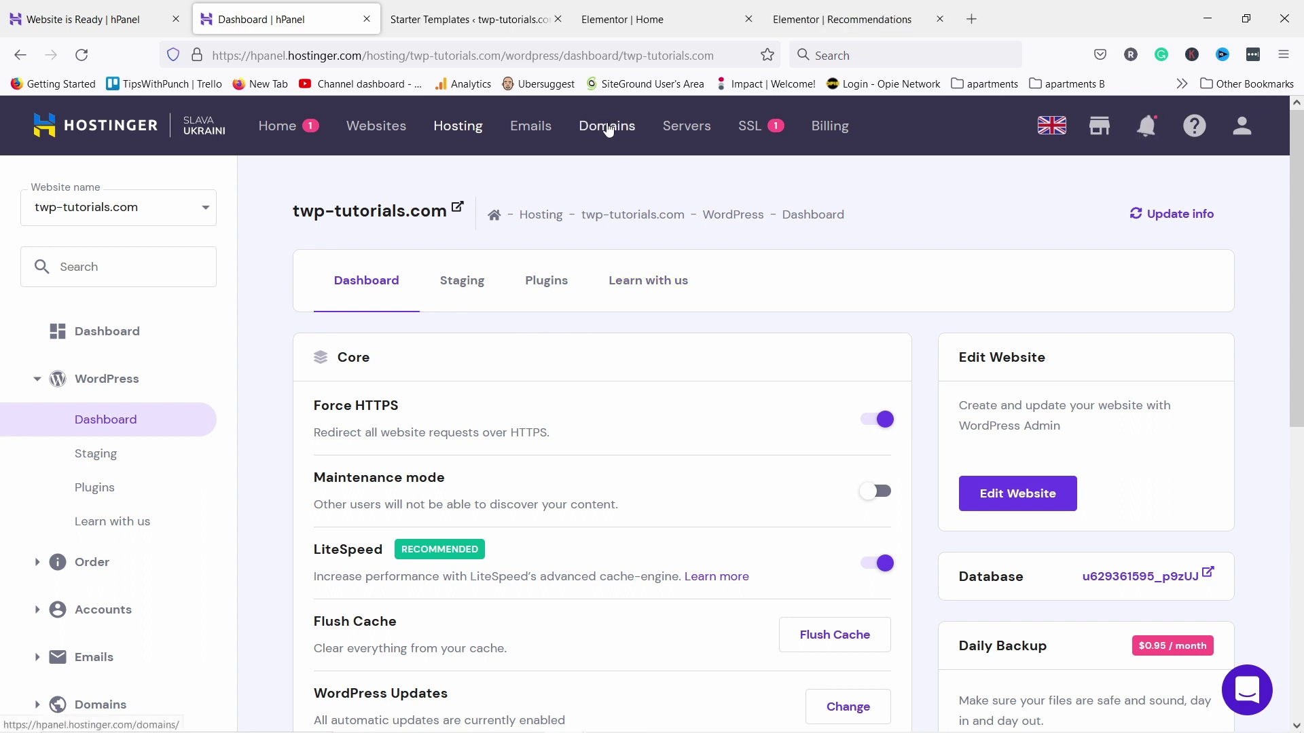
Open twp-tutorials.com under Domains and pay $6.05 for WHOIS Privacy
left_click(608, 129)
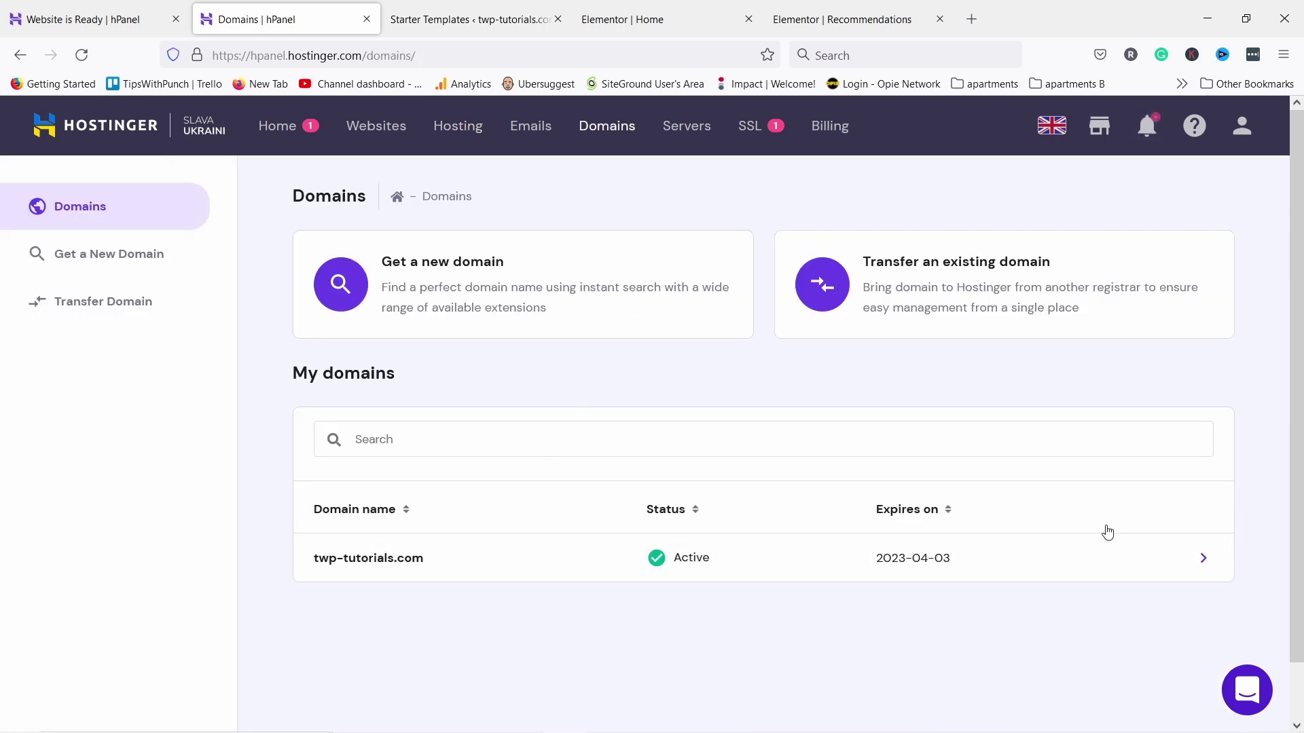
left_click(1203, 562)
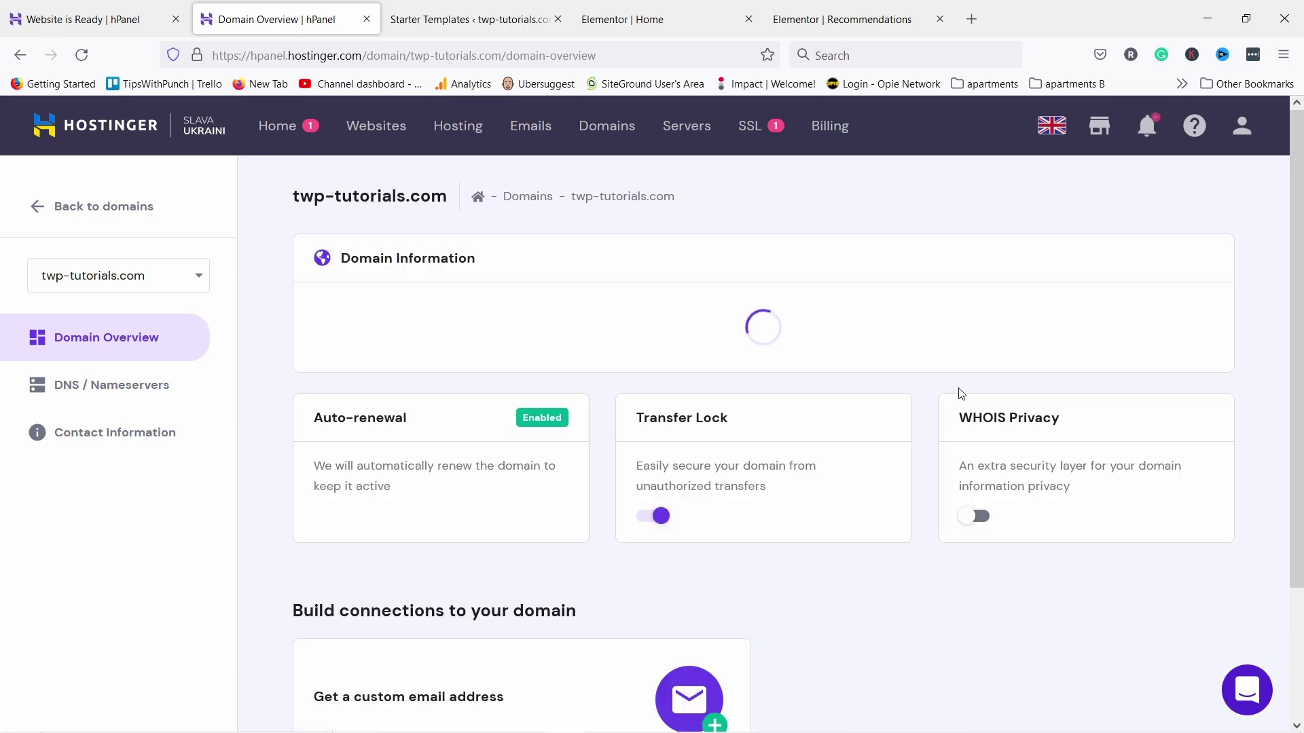
scroll(475, 387, "down", 5)
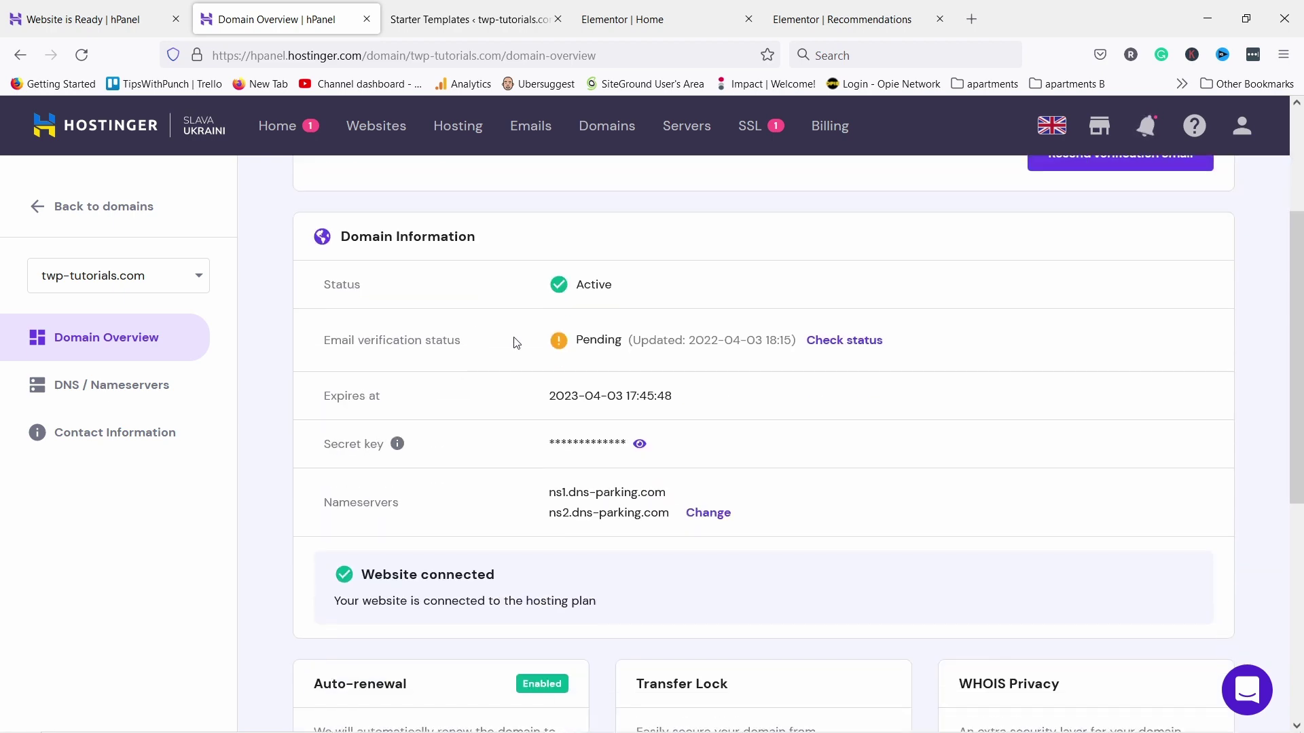
scroll(514, 340, "down", 3)
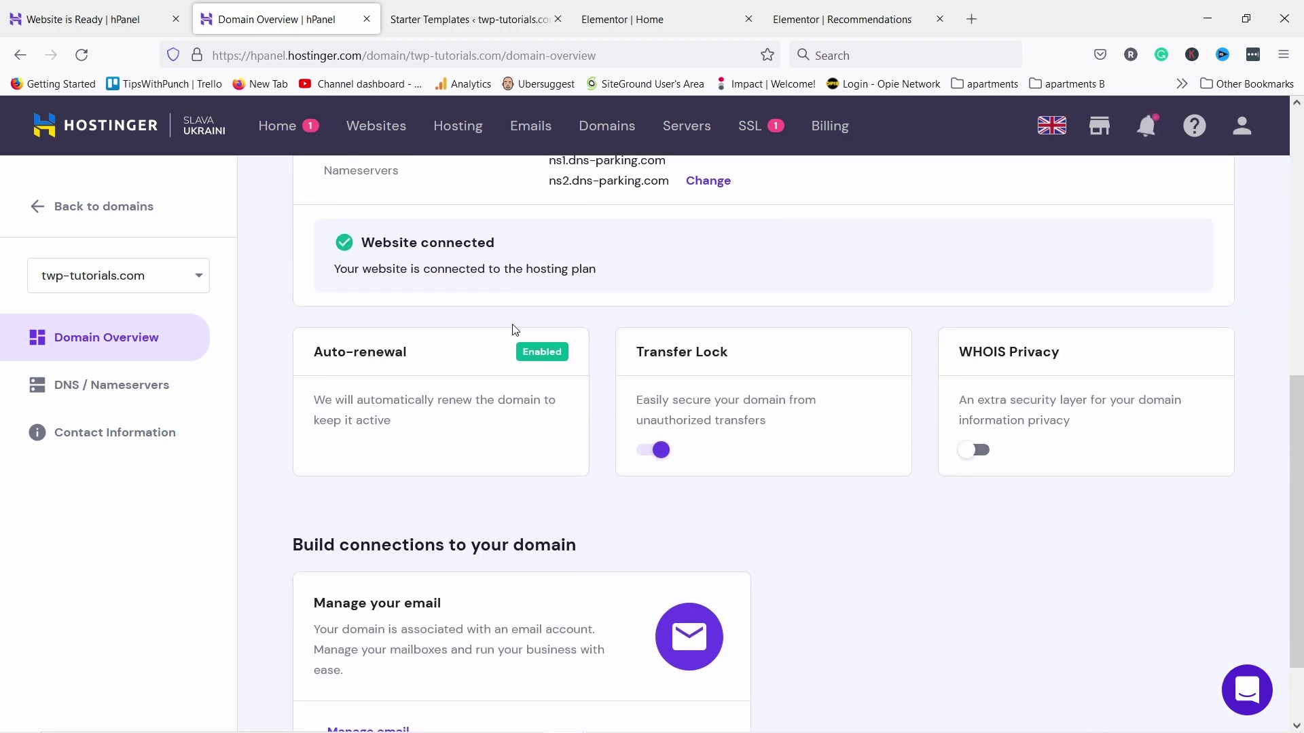
left_click(974, 451)
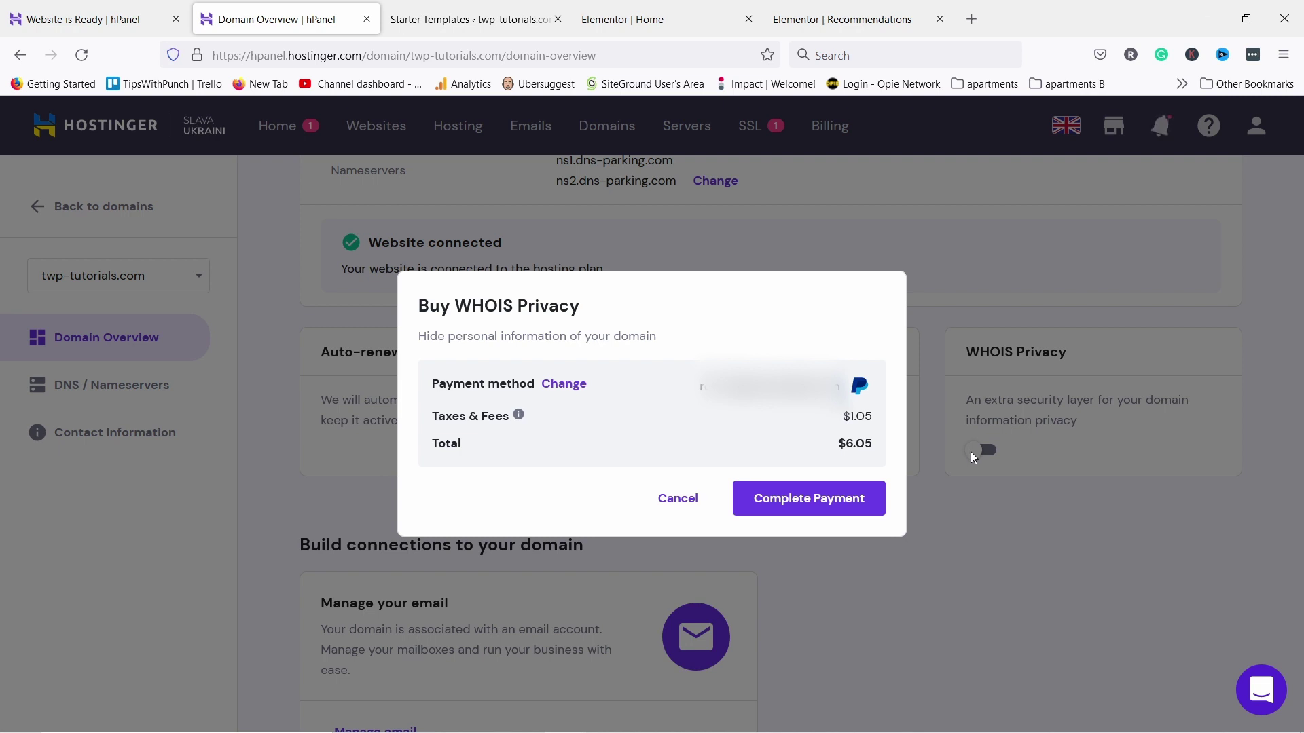
left_click(823, 506)
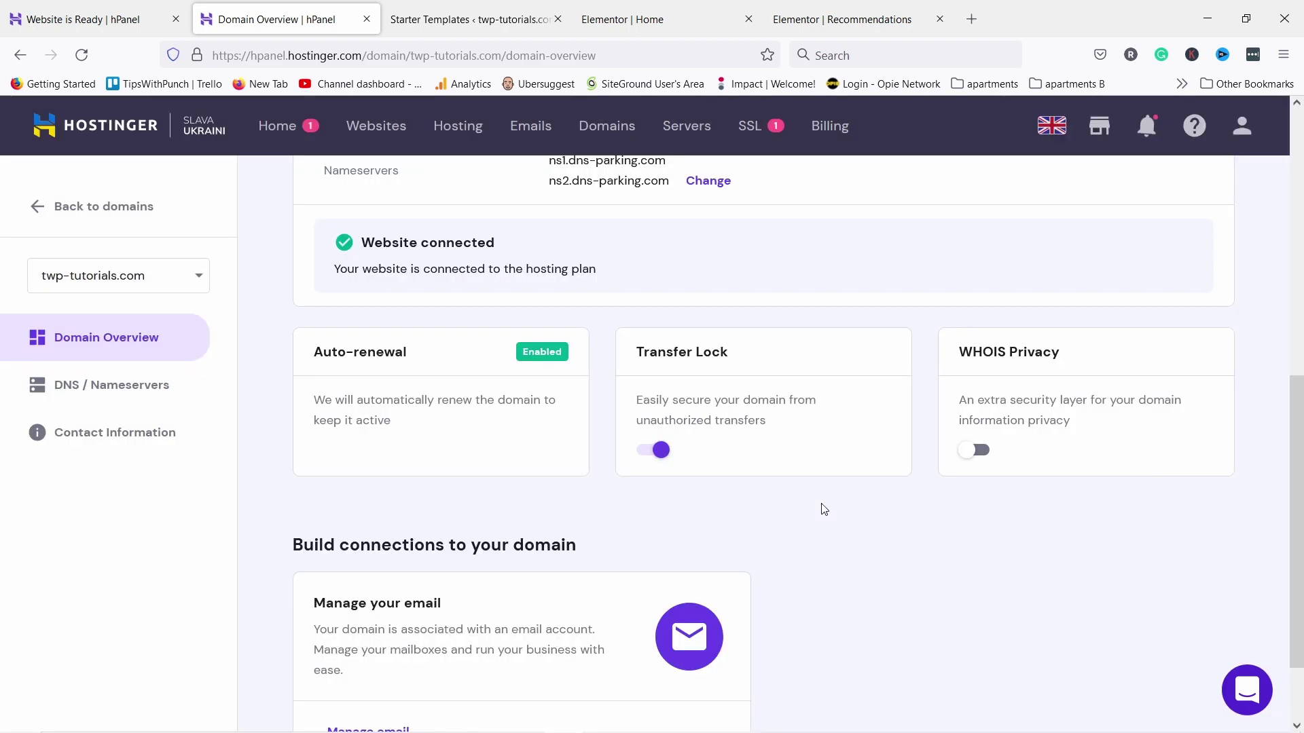
Cancel the repeated WHOIS Privacy purchase and reload the domain overview page
left_click(973, 451)
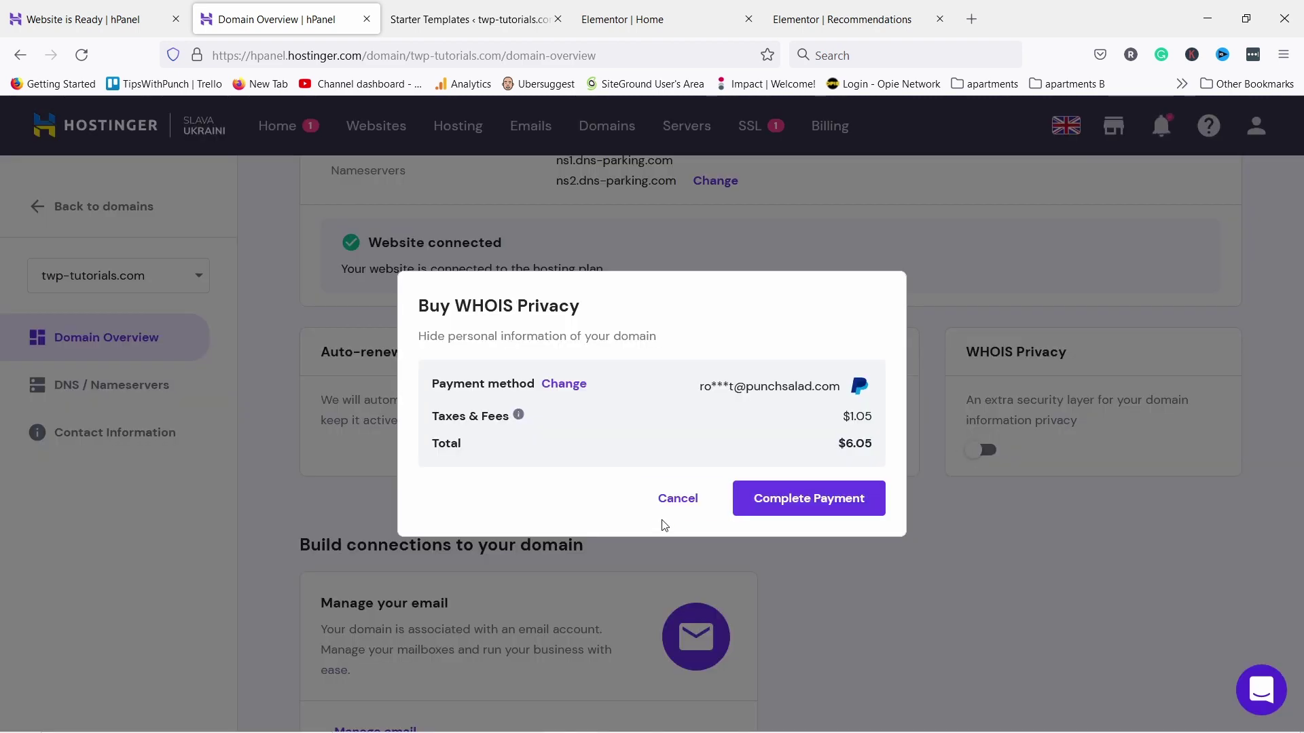
left_click(673, 499)
left_click(658, 57)
key("Return")
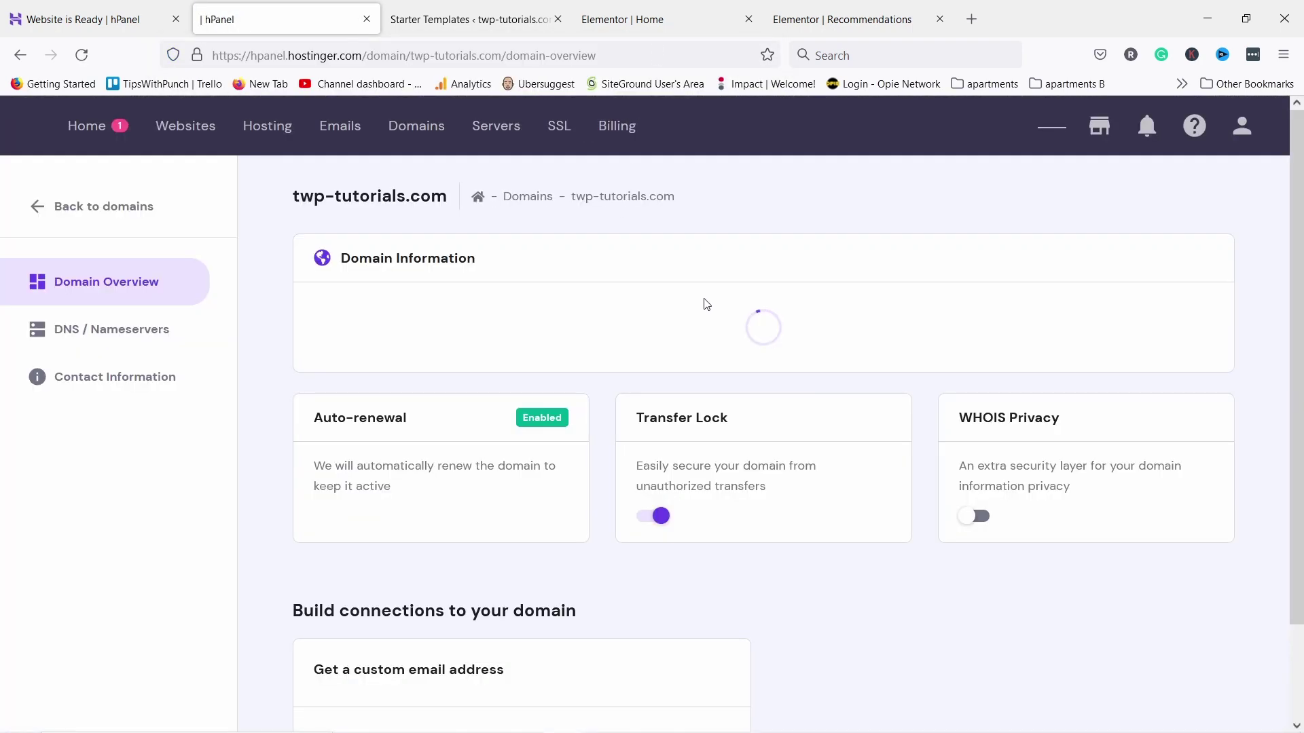
scroll(709, 304, "down", 10)
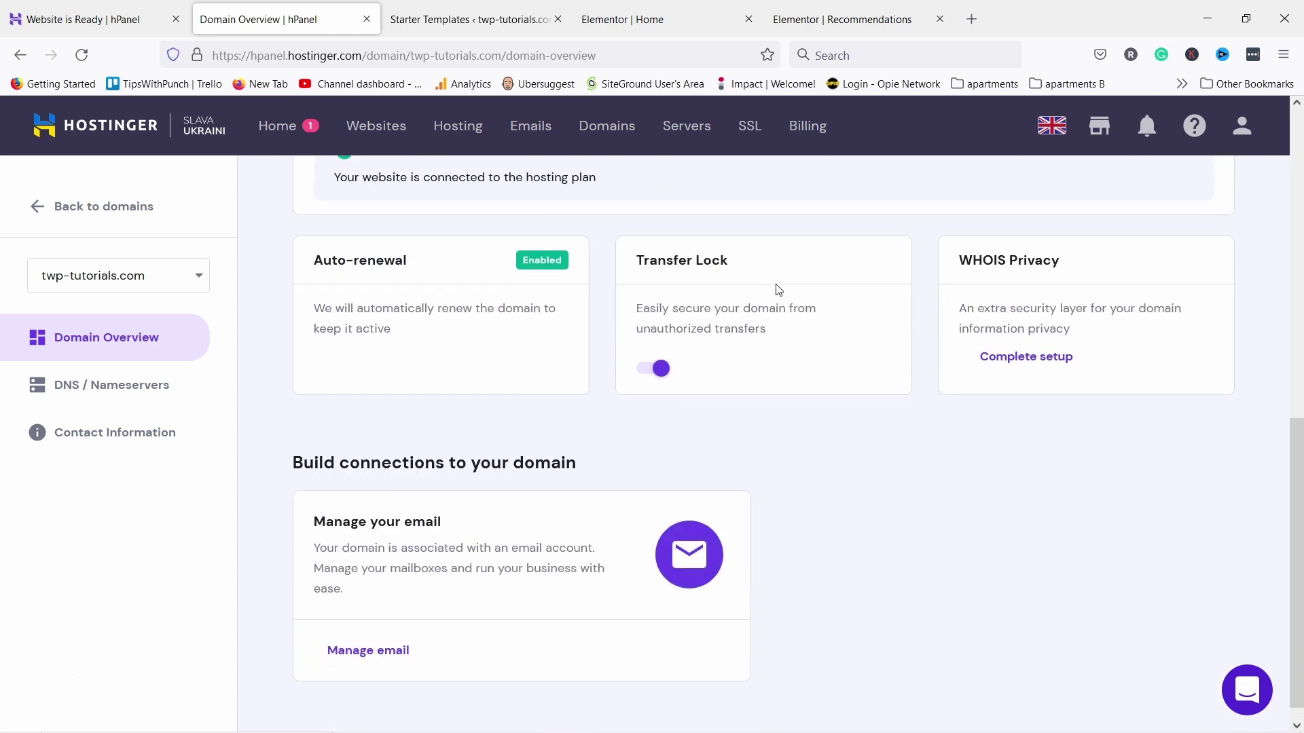
Finish the WHOIS Privacy setup and verify the account e-mail from Hostinger's message
left_click(1025, 358)
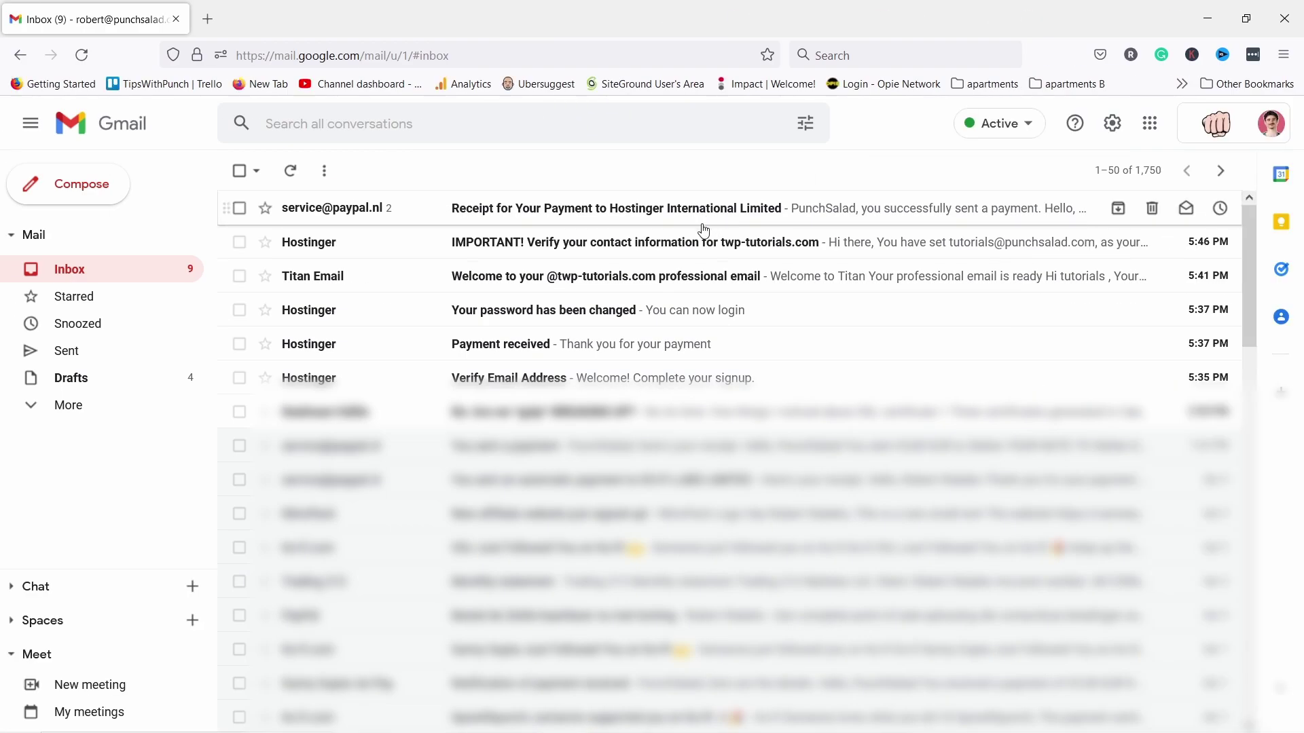
left_click(635, 386)
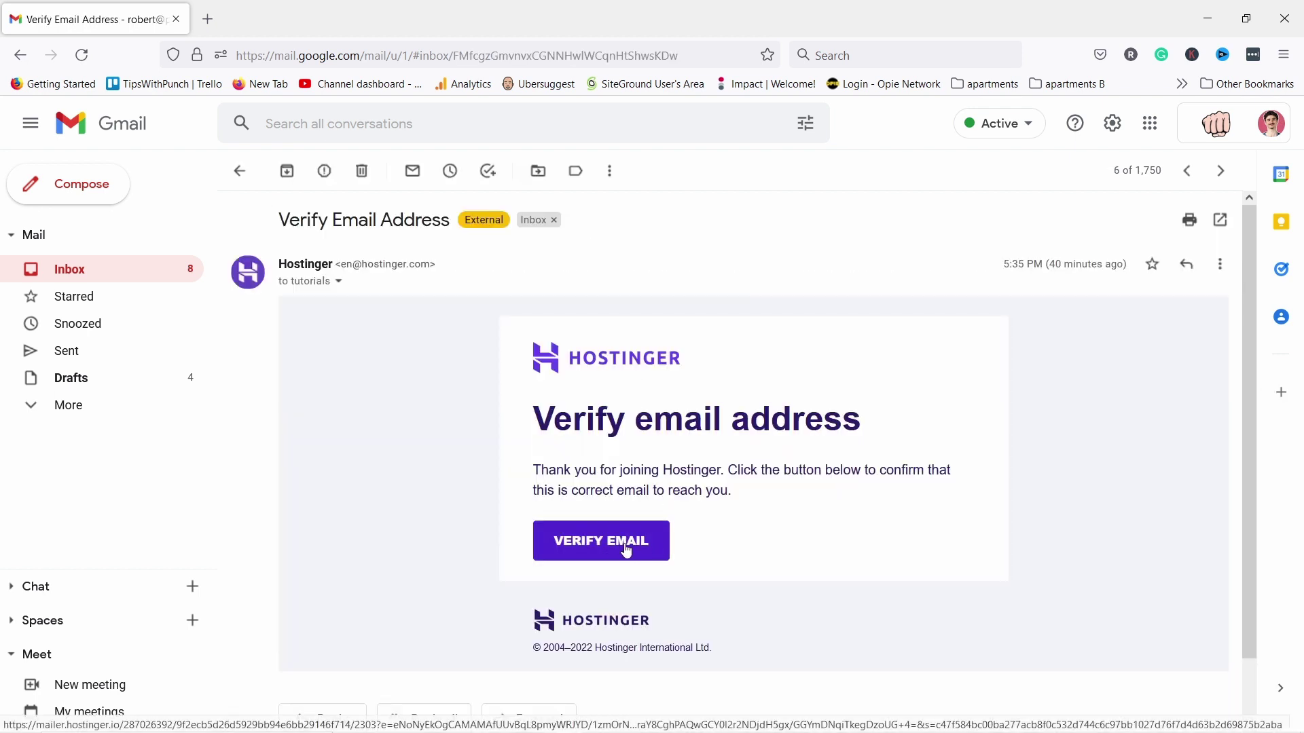
left_click(626, 550)
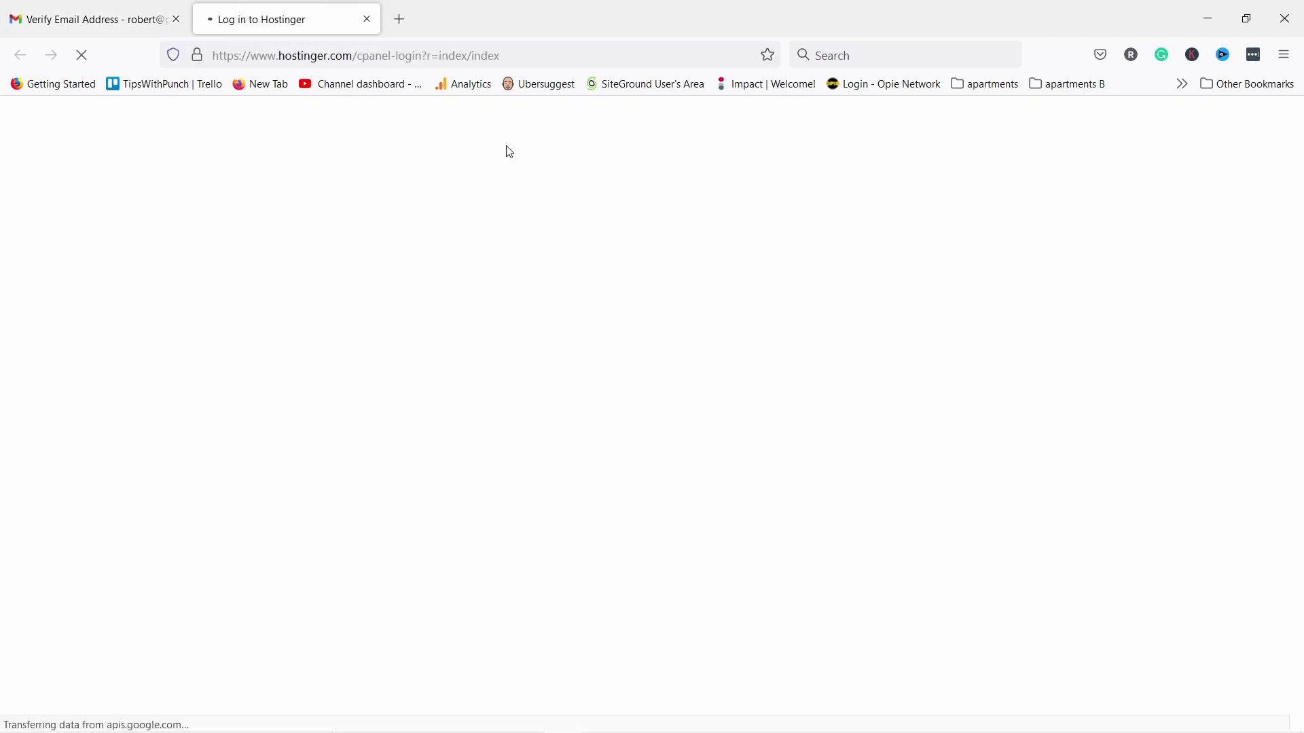
Close the Hostinger login tab and open the contact e-mail verification link
key("ctrl+w")
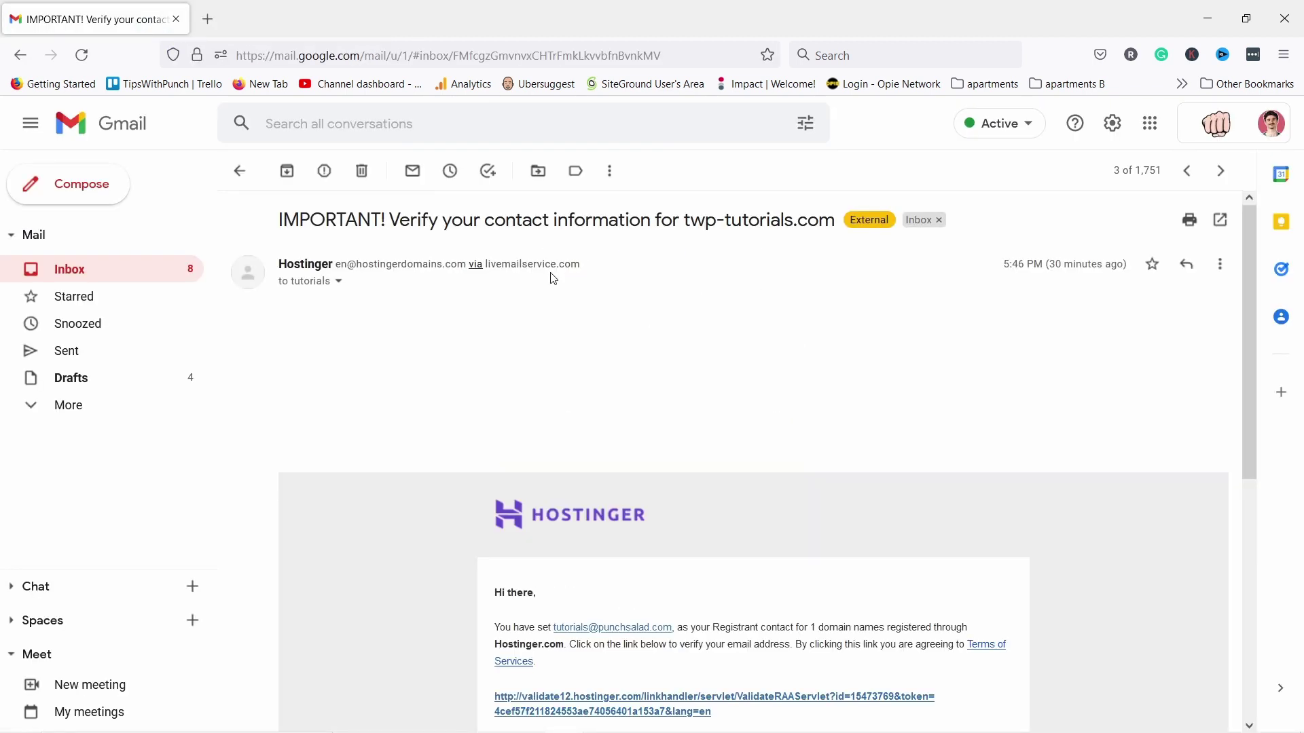
scroll(555, 282, "down", 5)
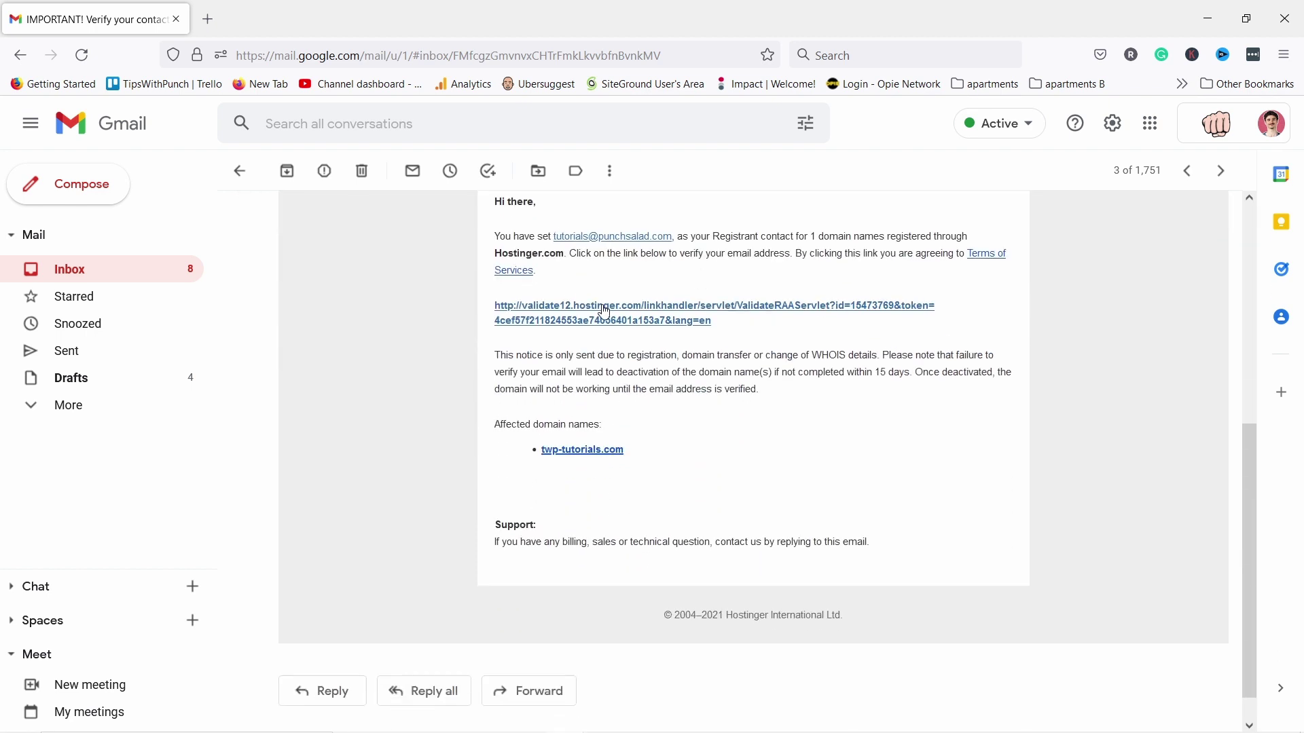
scroll(606, 314, "up", 1)
scroll(630, 326, "down", 1)
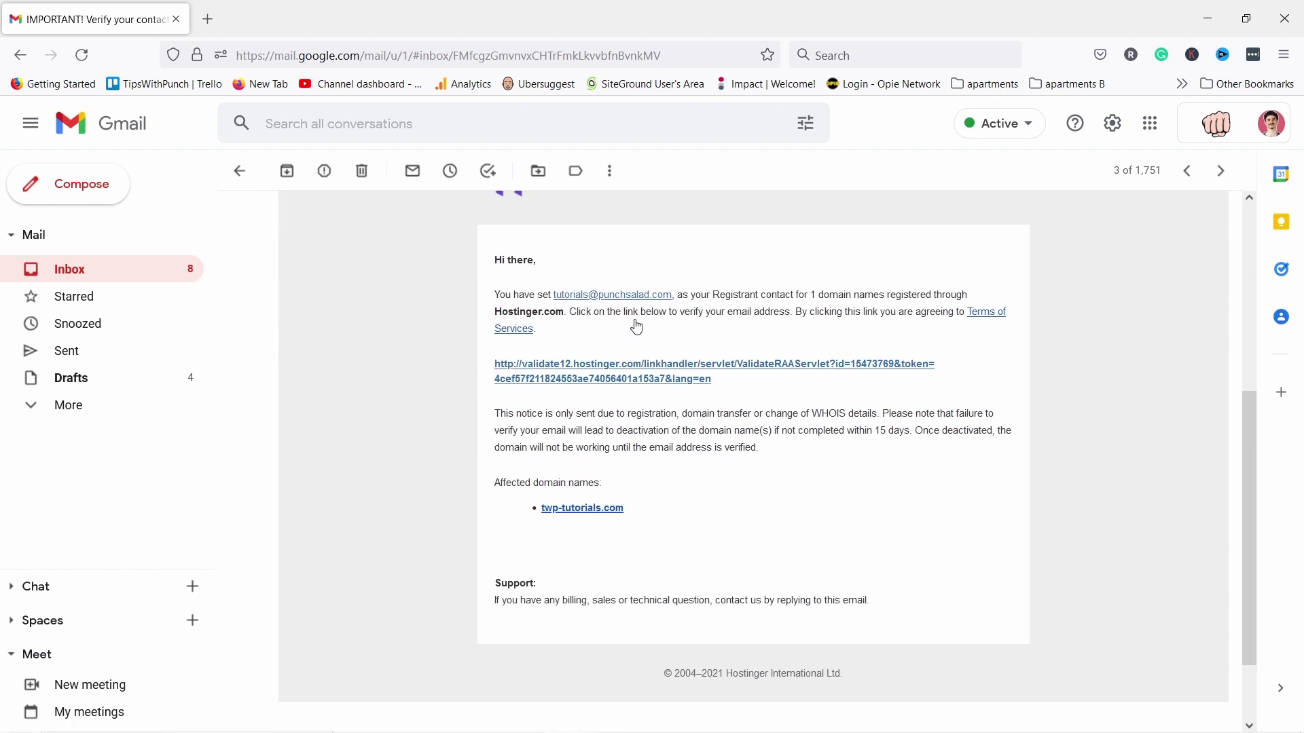
left_click(576, 321)
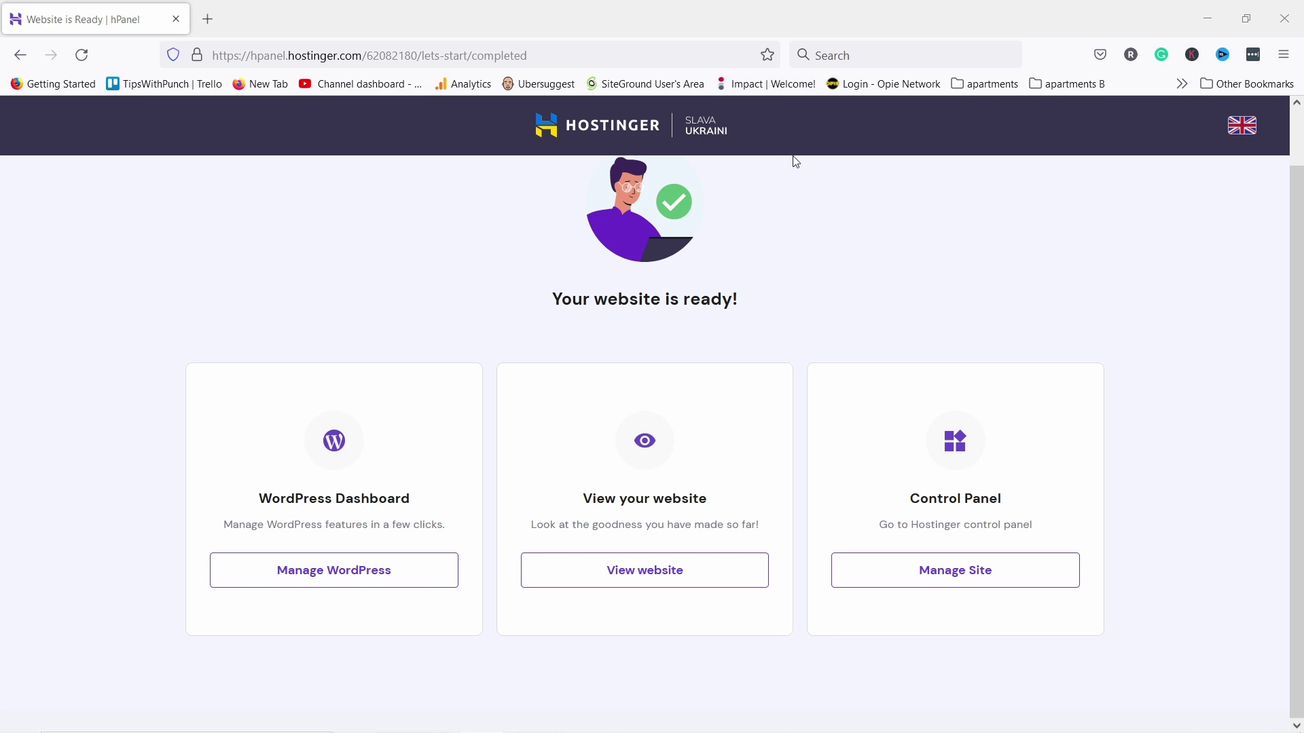
Open the live site and load its /login page
left_click(614, 573)
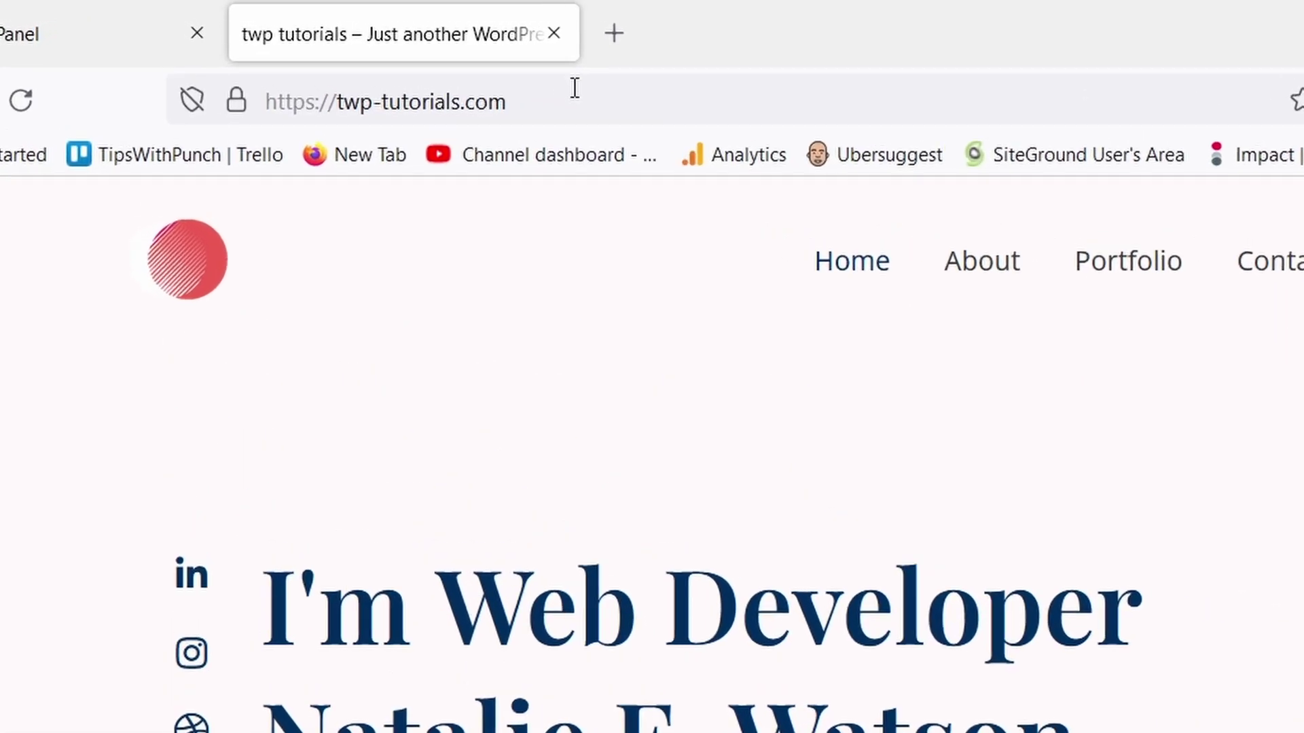
left_click(373, 52)
left_click(383, 54)
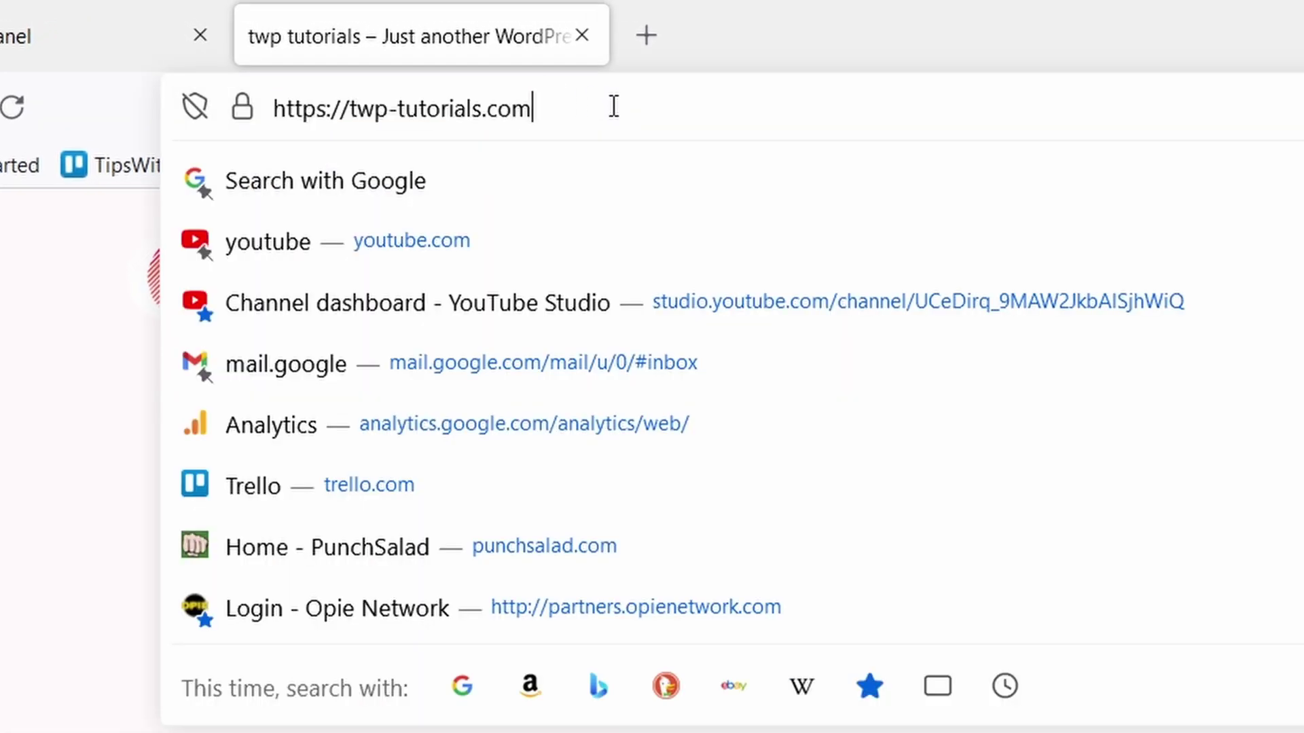
type("/")
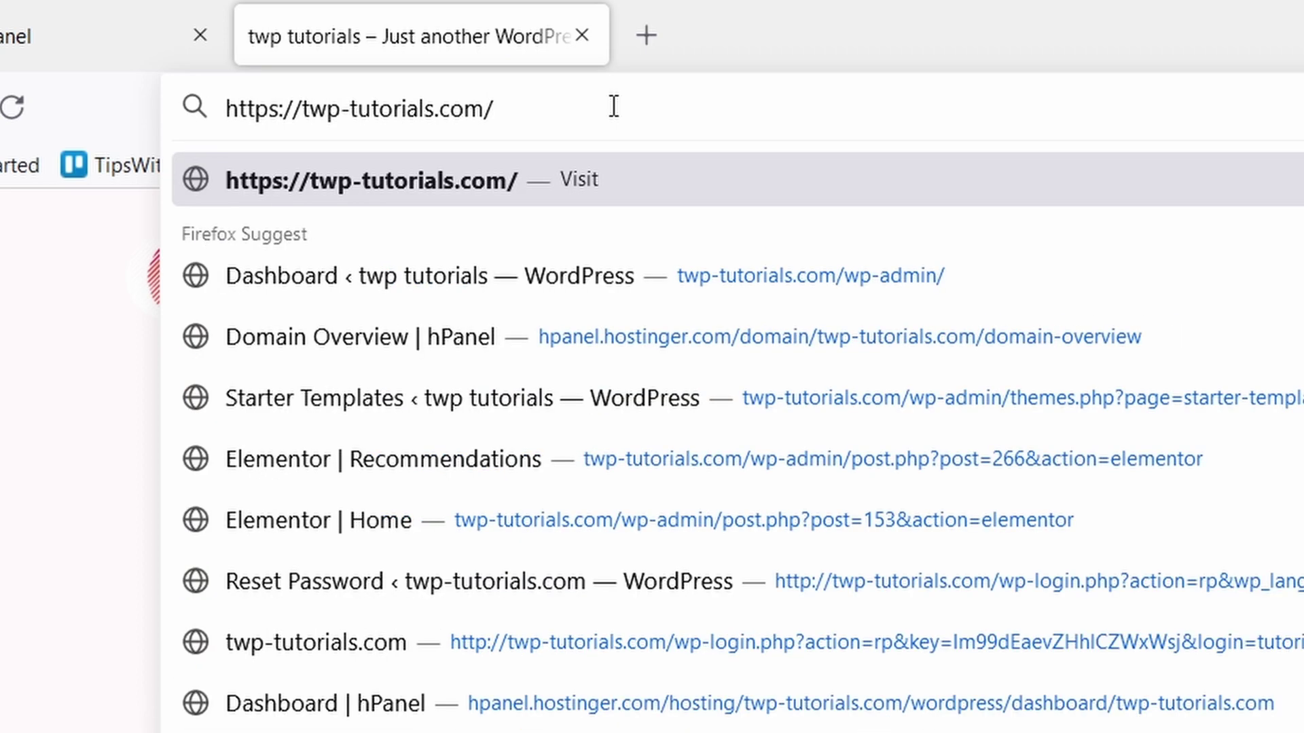
type("login")
key("Return")
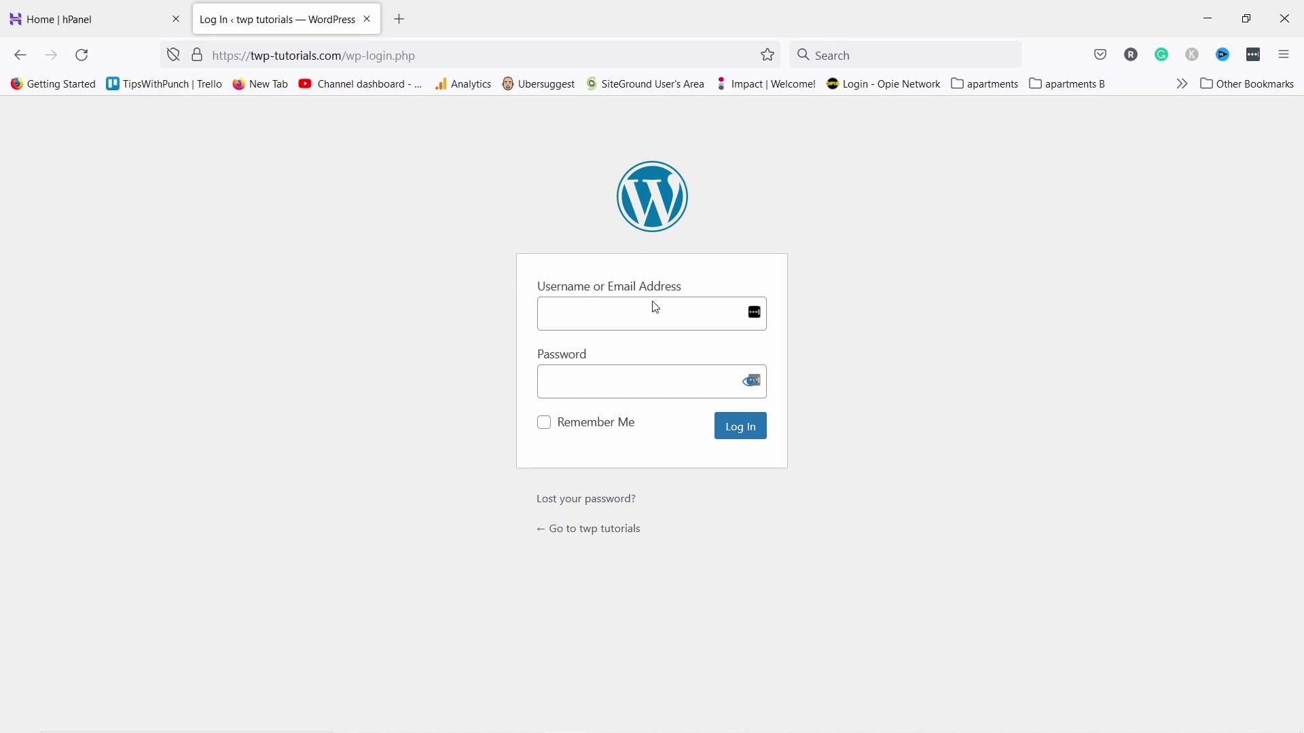
Log in to the WordPress admin with the saved username and password
left_click(681, 313)
left_click(667, 315)
left_click(640, 337)
left_click(582, 379)
key("ctrl+v")
left_click(725, 428)
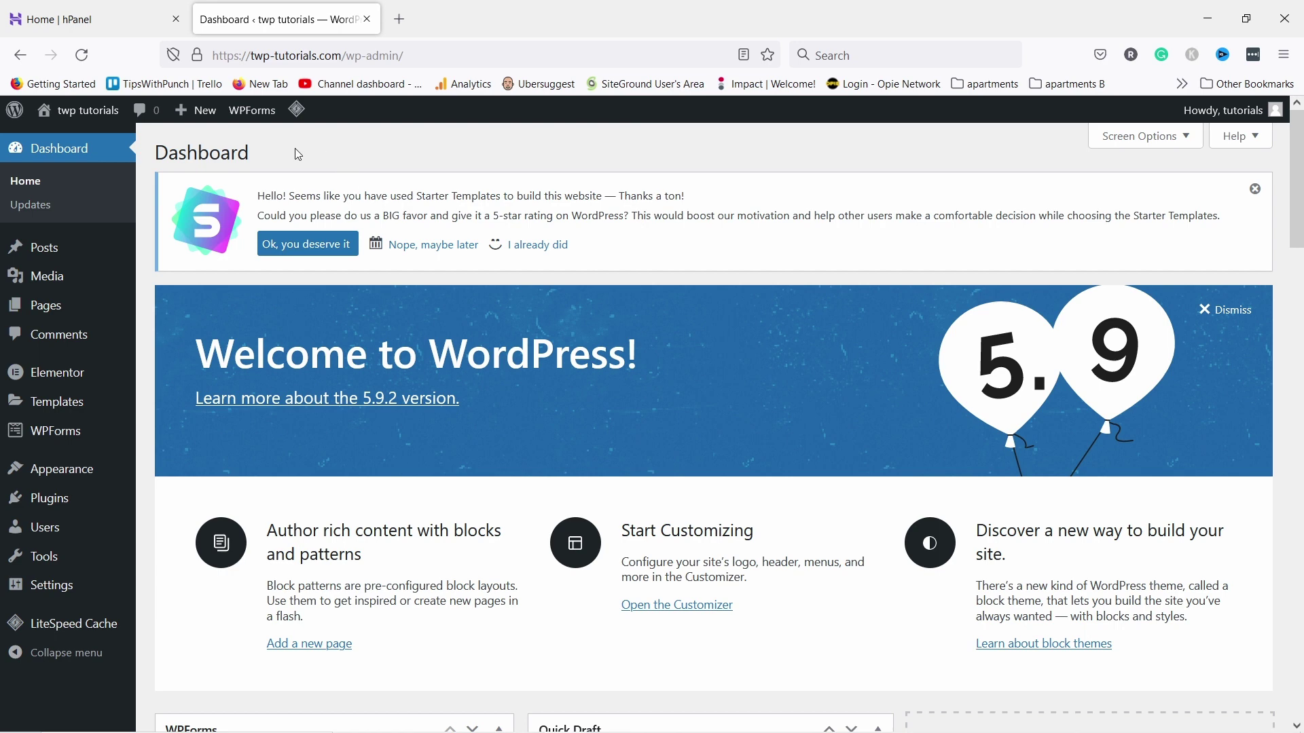
Open Appearance > Starter Templates, preview the Organic Store template, then close it
mouse_move(84, 482)
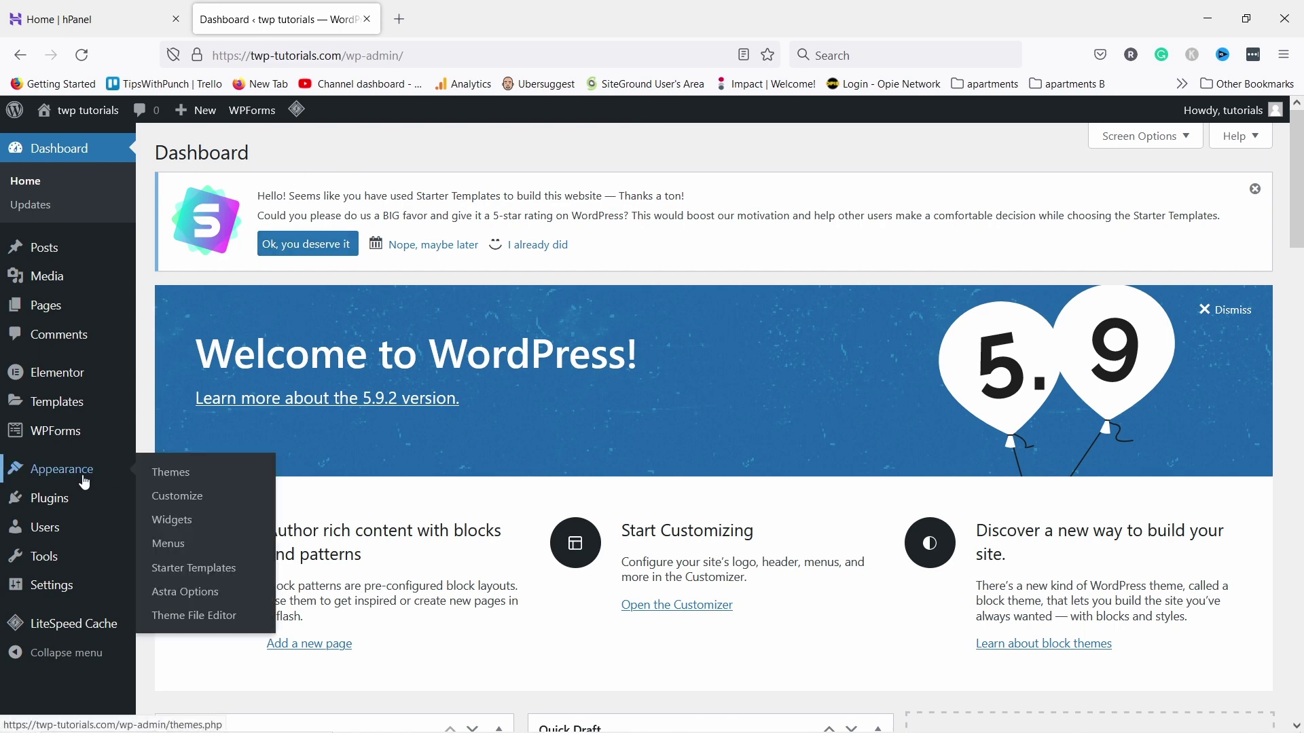
left_click(198, 572)
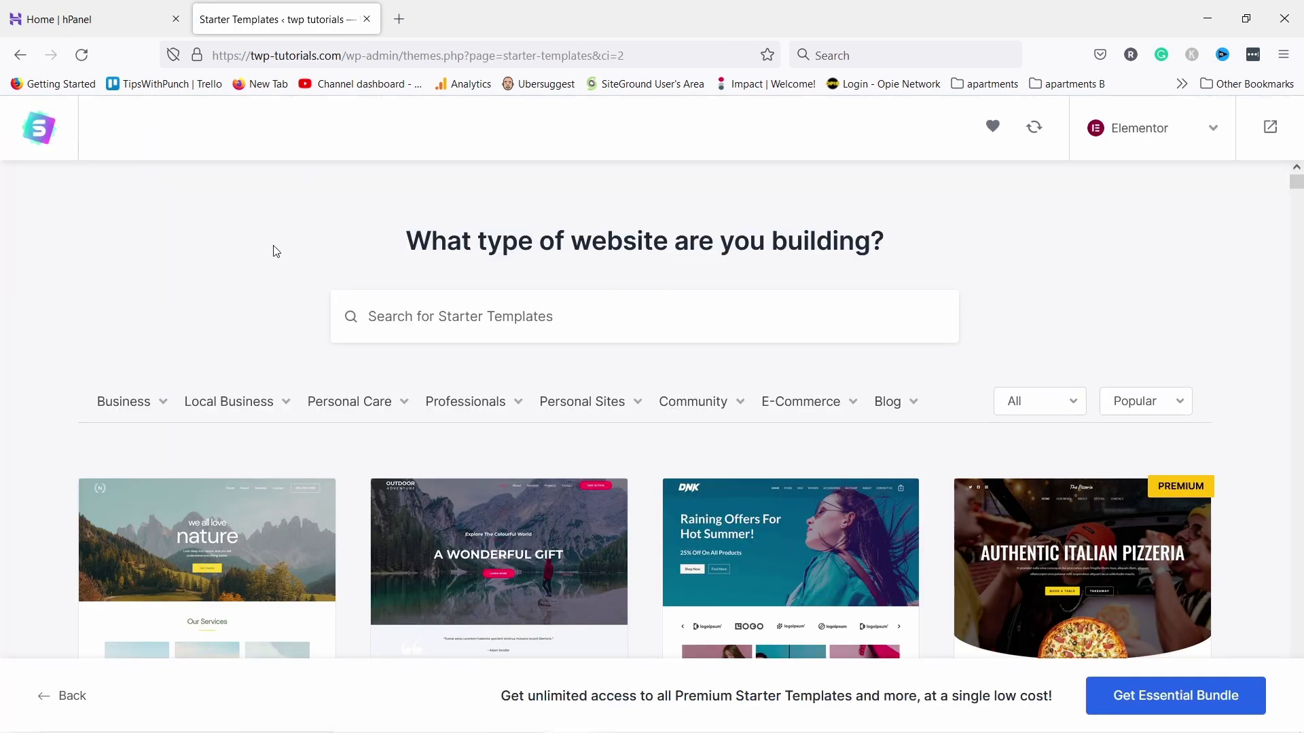
scroll(392, 261, "down", 8)
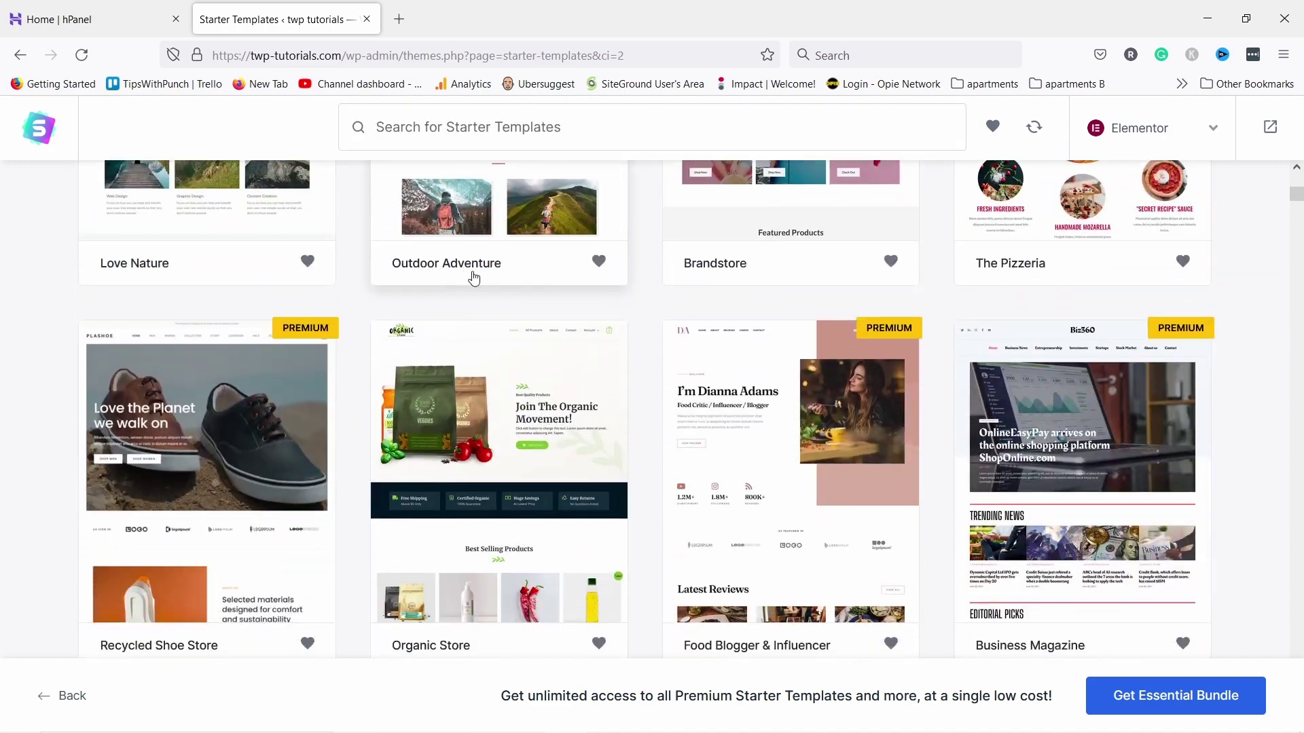
scroll(566, 402, "down", 1)
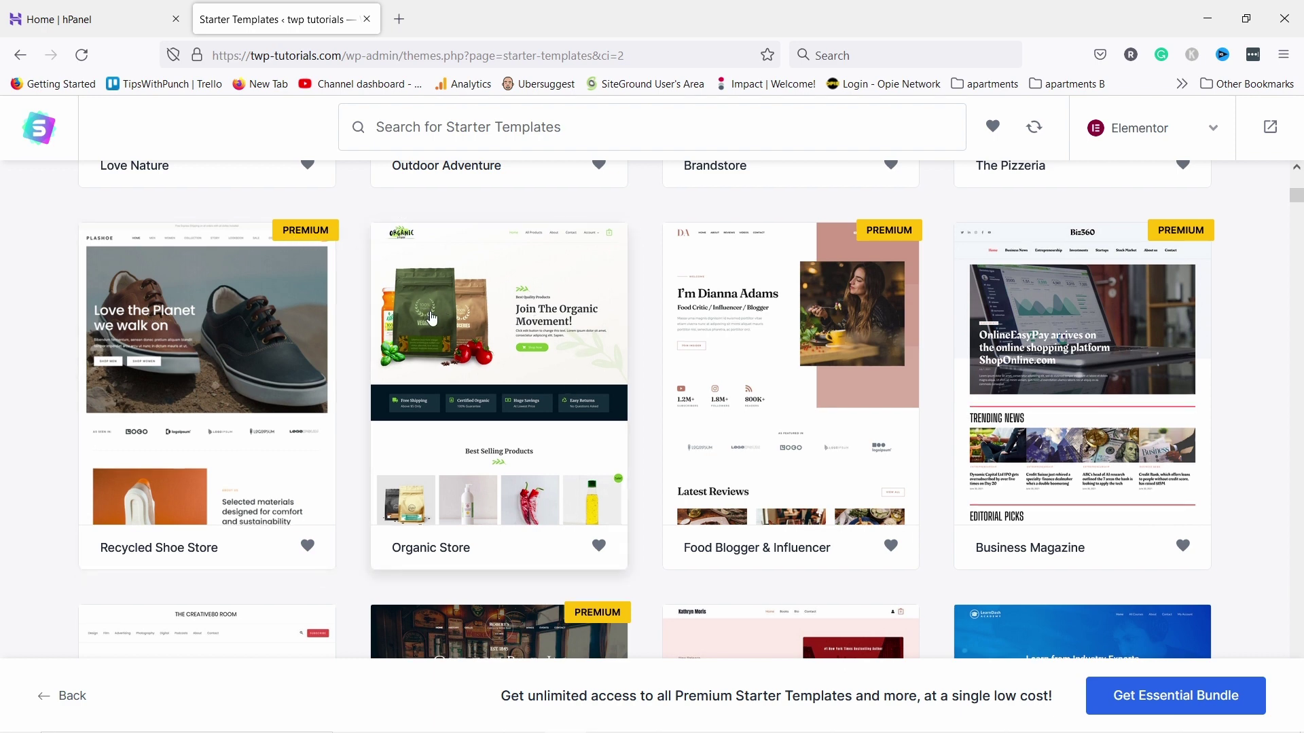
left_click(483, 335)
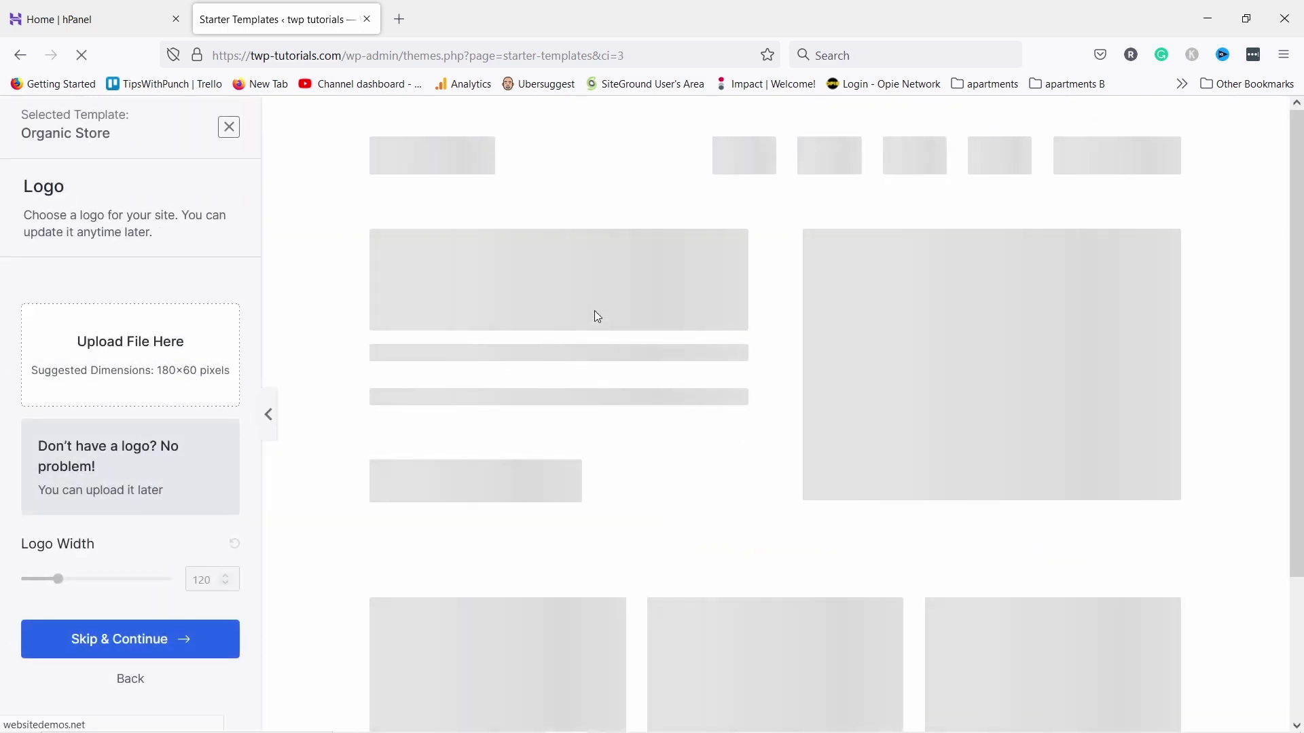
scroll(639, 324, "down", 20)
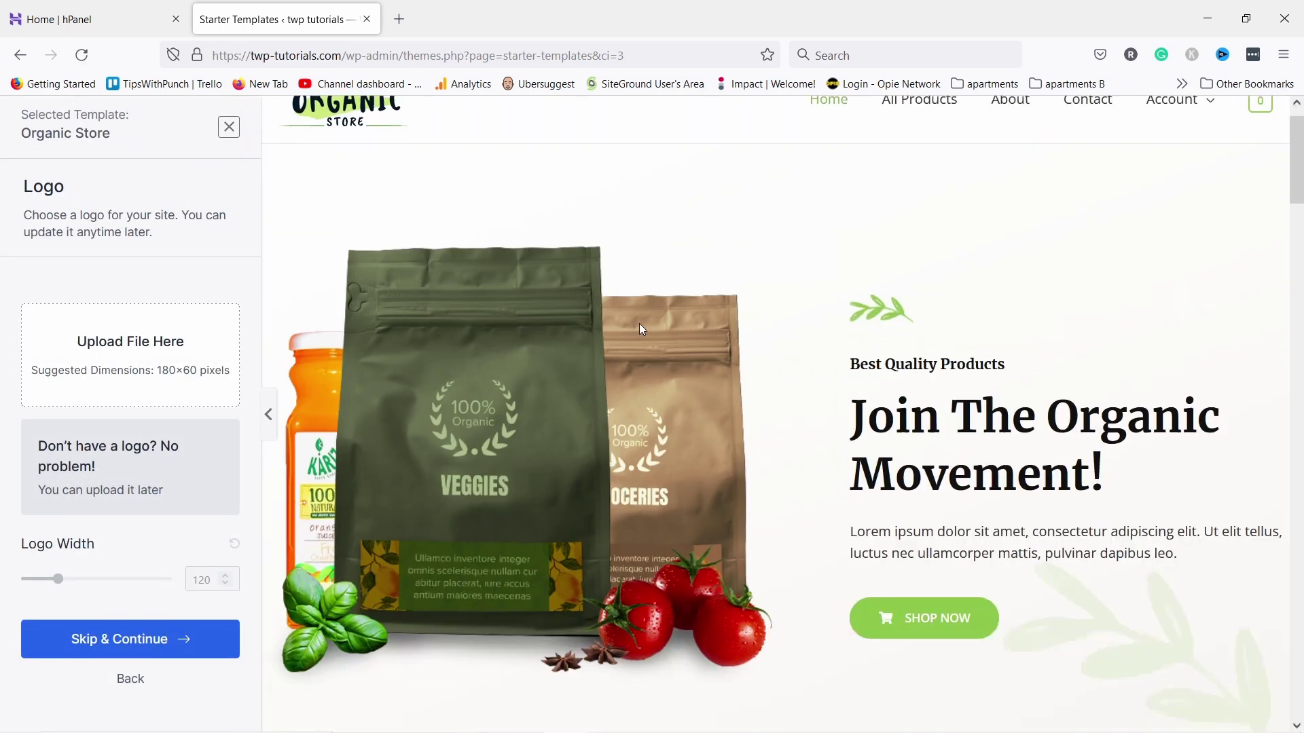
scroll(679, 337, "up", 20)
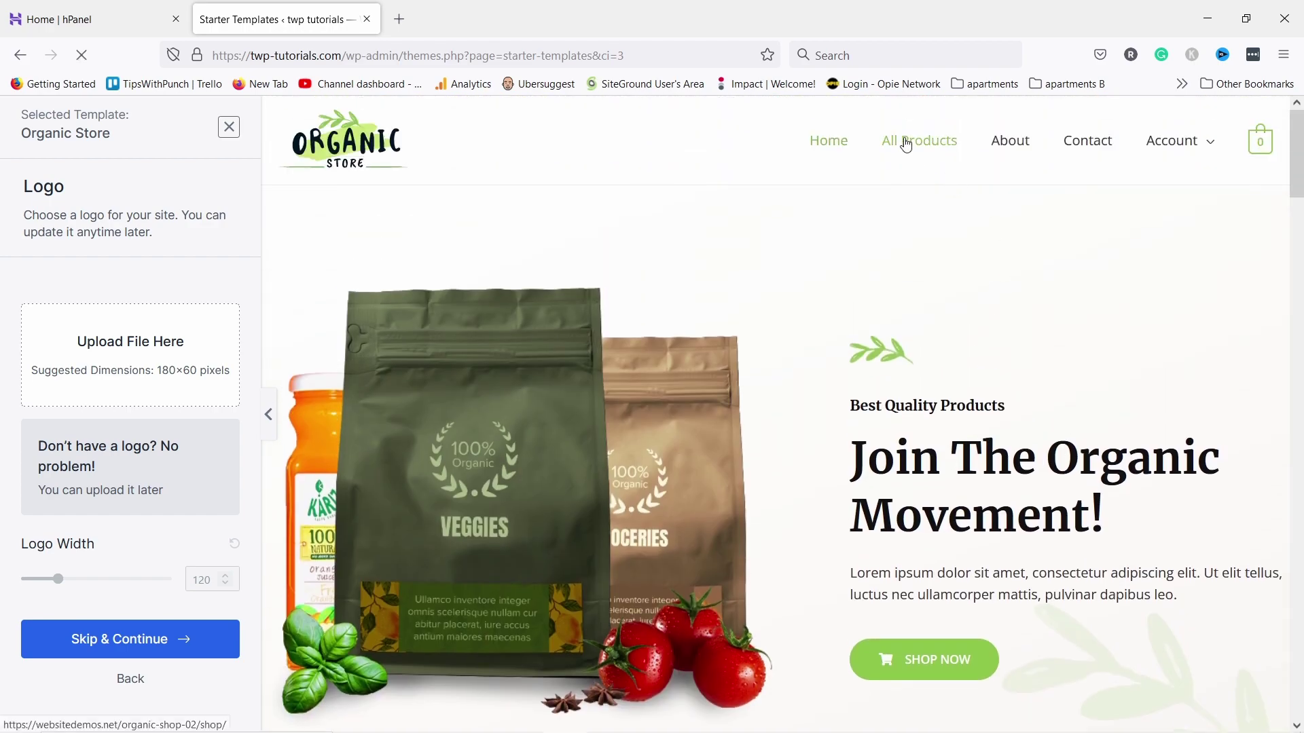
left_click(903, 141)
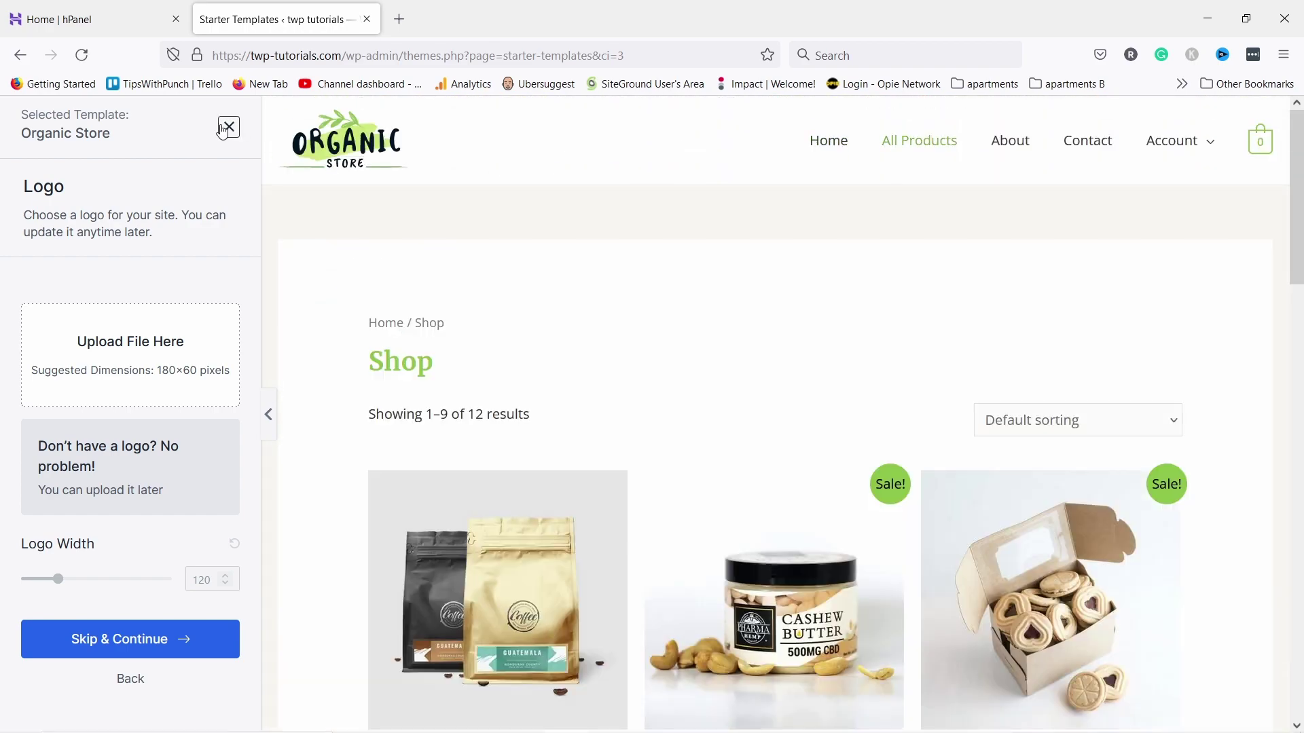
left_click(229, 128)
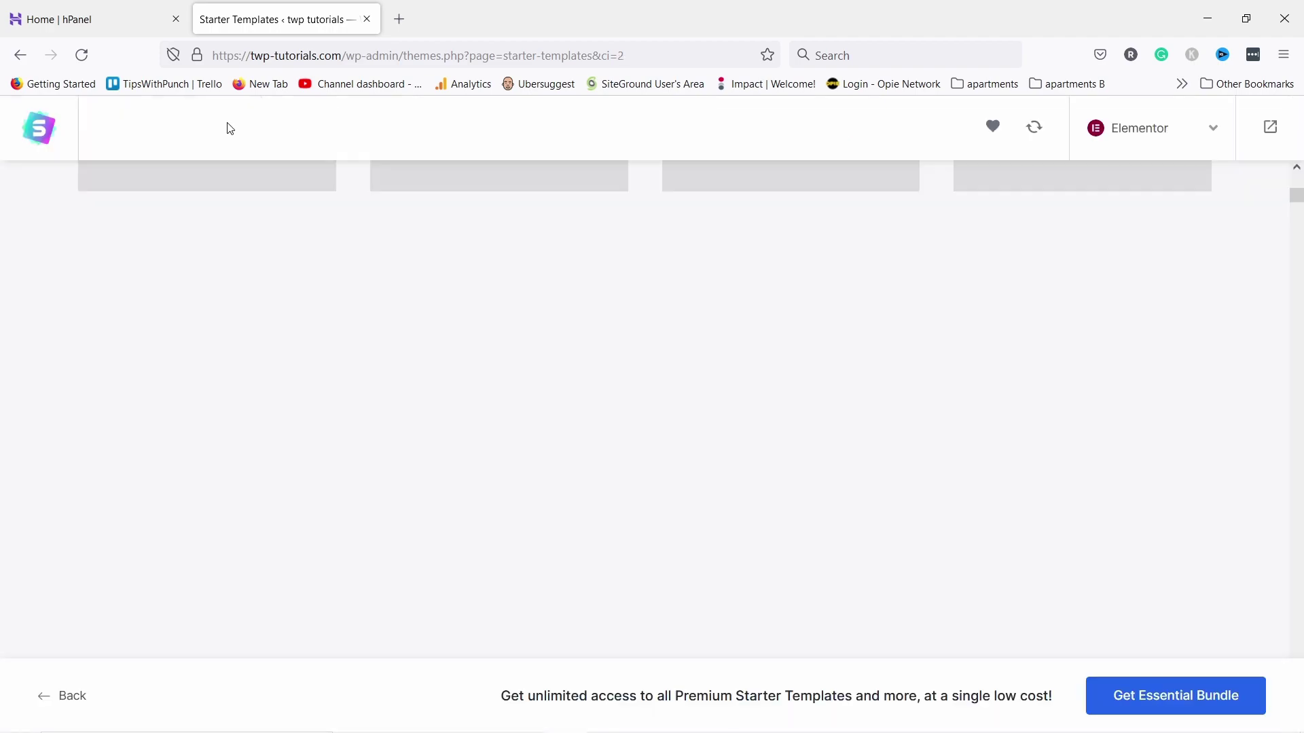
Search templates for 'freelance' and choose Freelance Copywriter
scroll(401, 210, "down", 4)
scroll(400, 272, "up", 12)
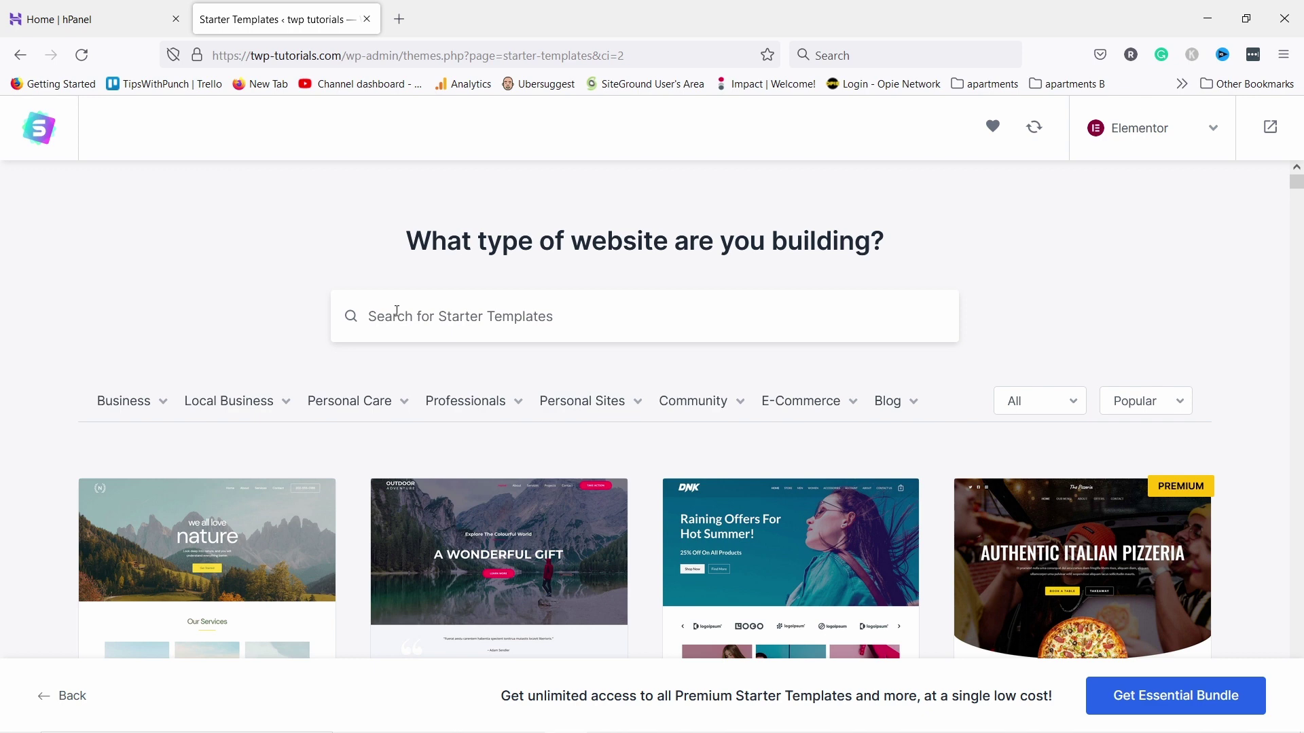
type("freelance")
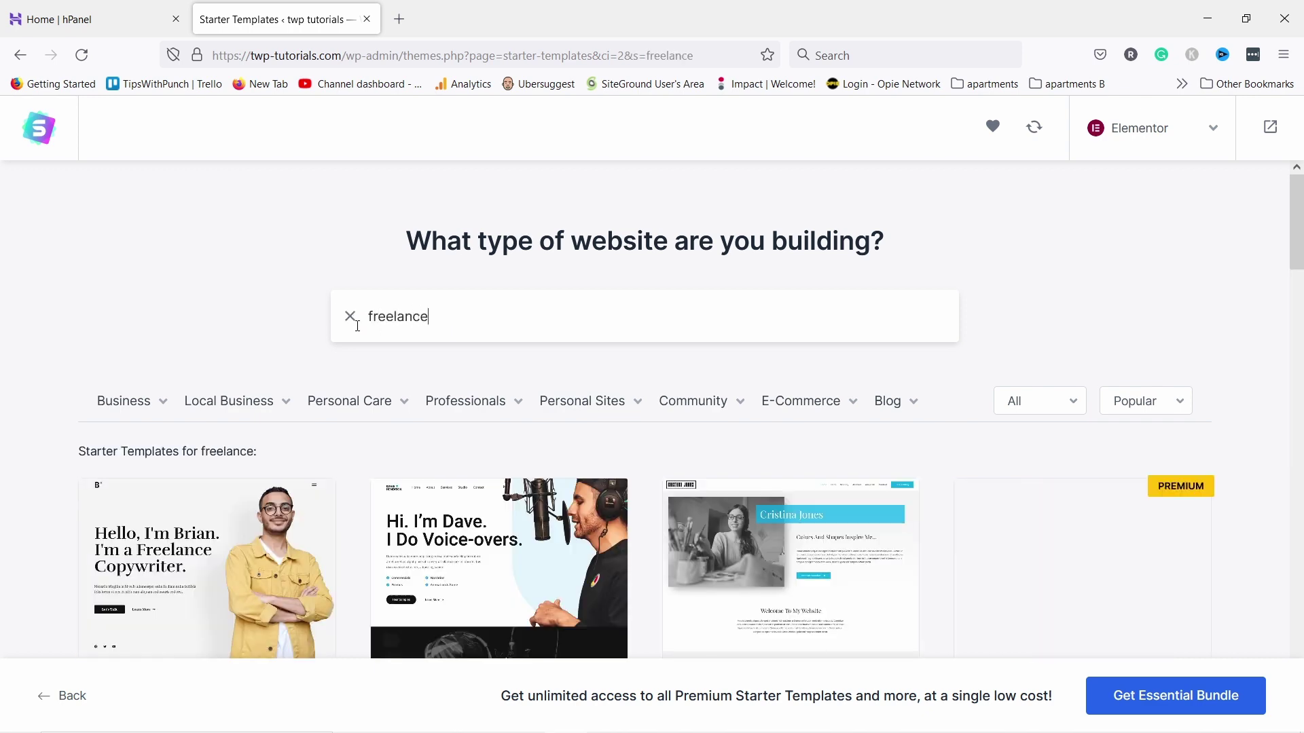
scroll(212, 449, "down", 3)
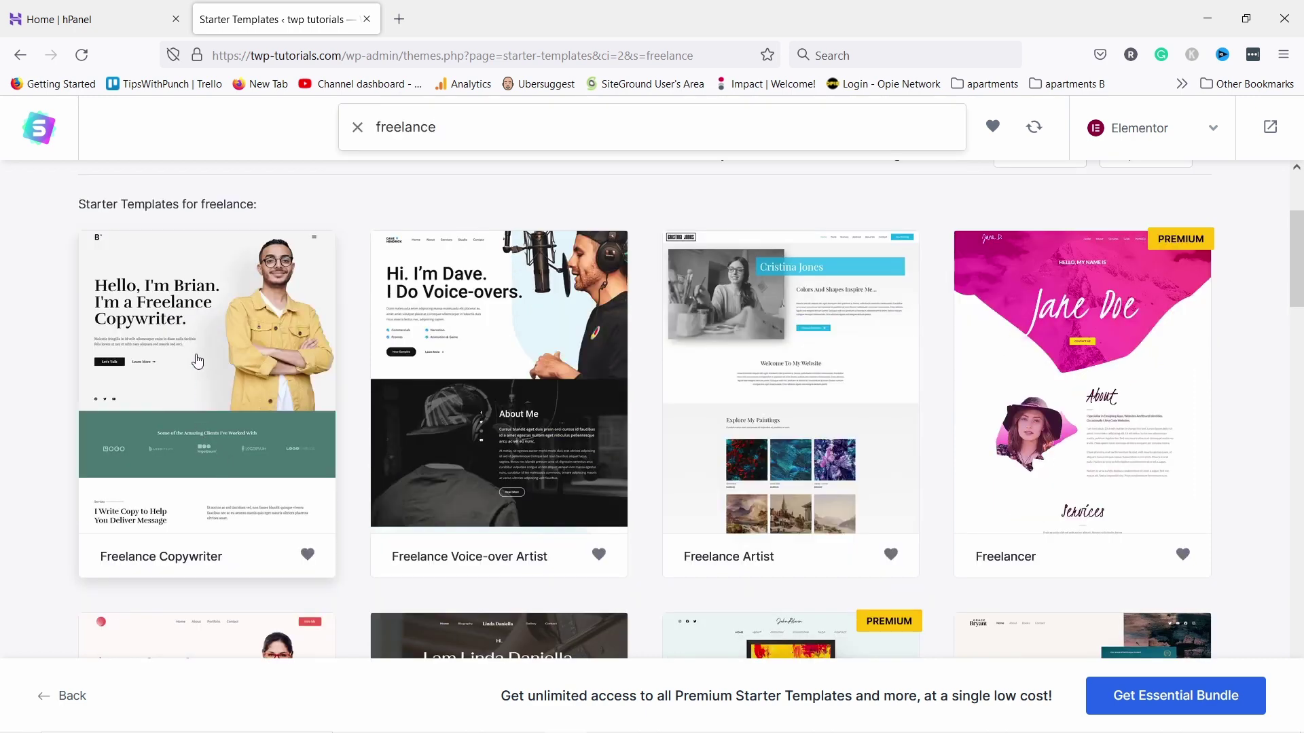
left_click(197, 360)
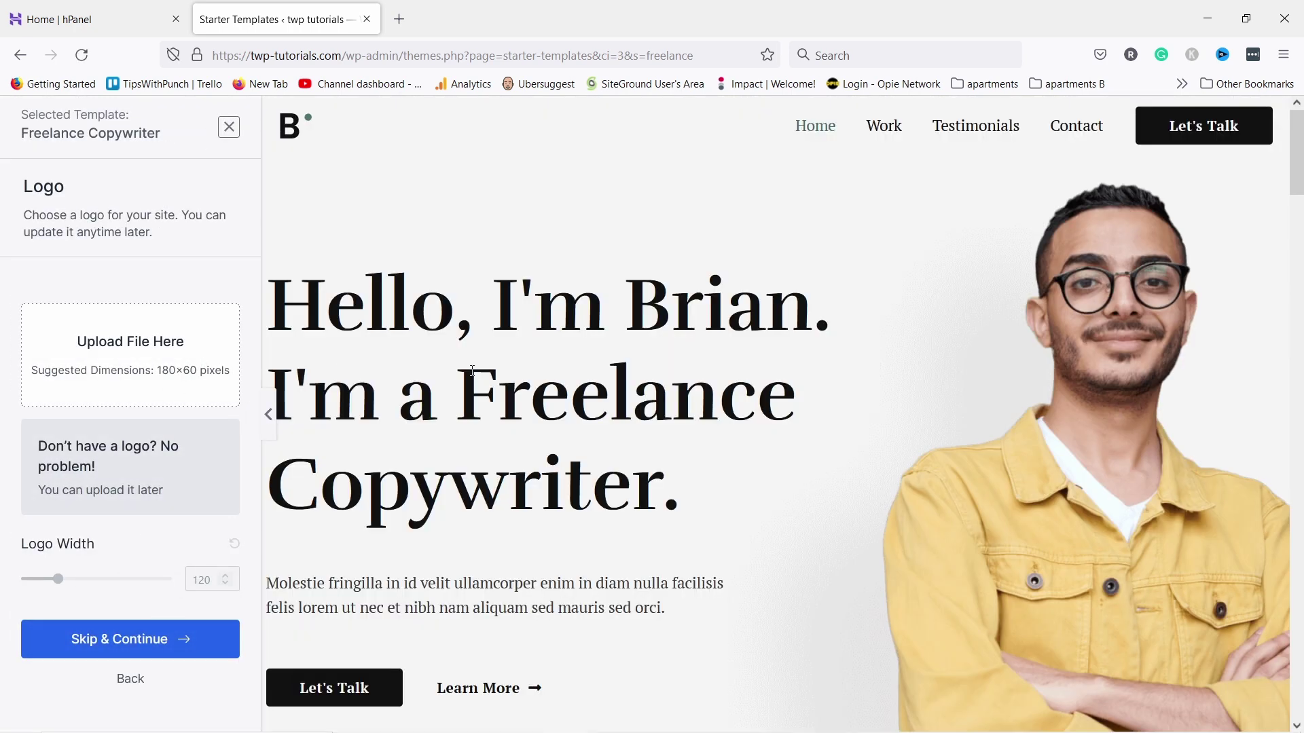
Skip the logo upload, reset colours after trying purple, and apply the Poppins / Lato font pair
left_click(129, 646)
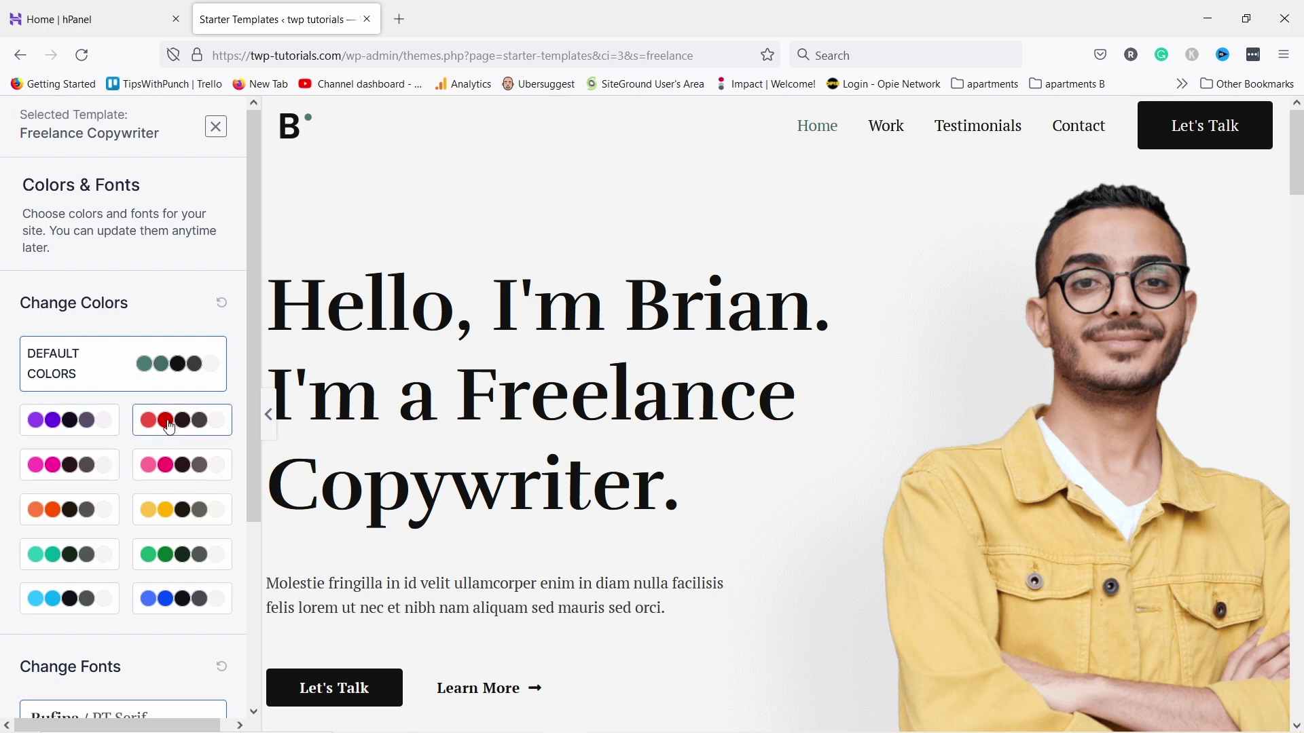
left_click(98, 428)
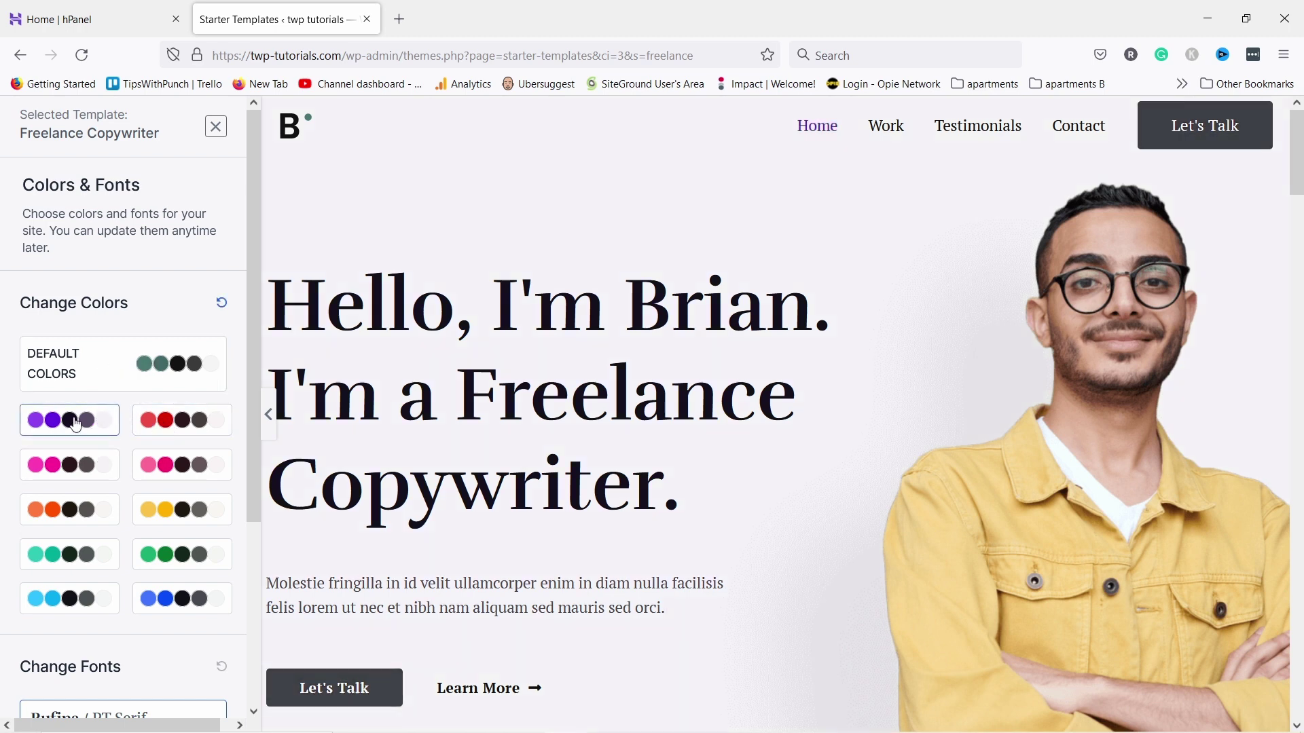
left_click(112, 375)
scroll(115, 286, "down", 4)
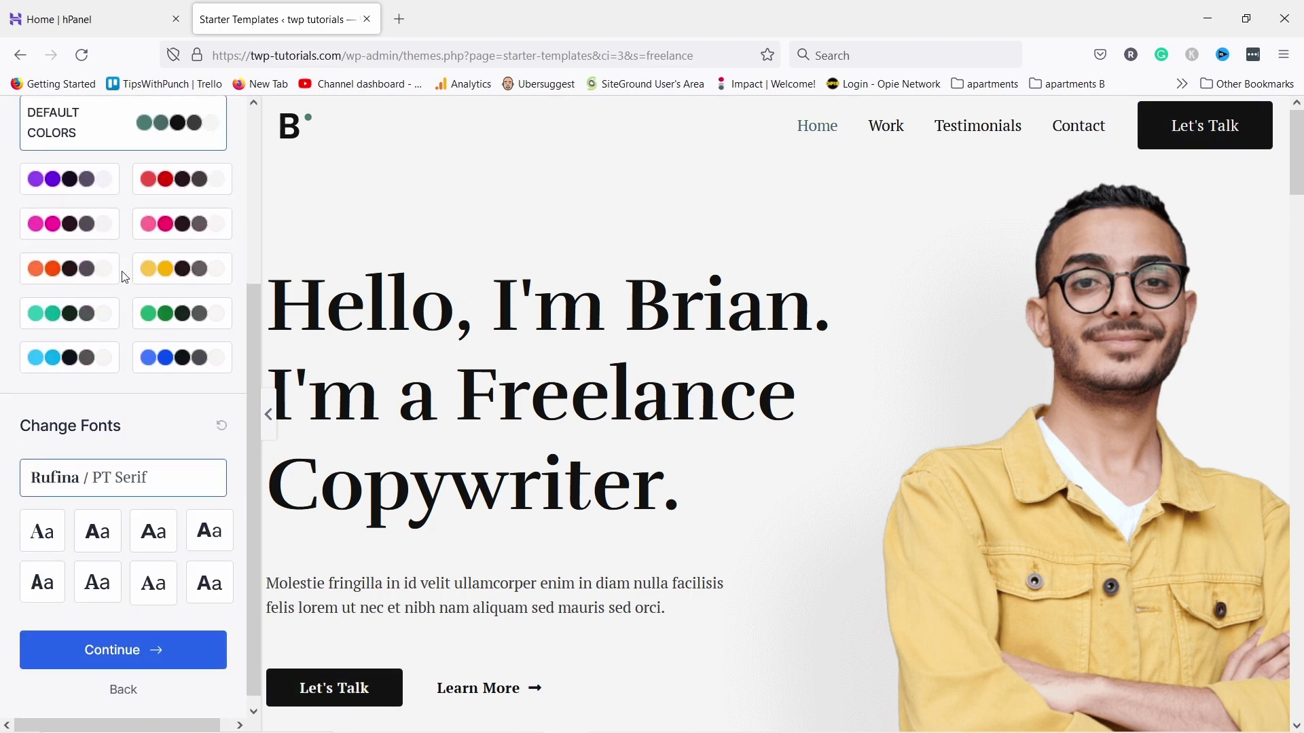
left_click(102, 528)
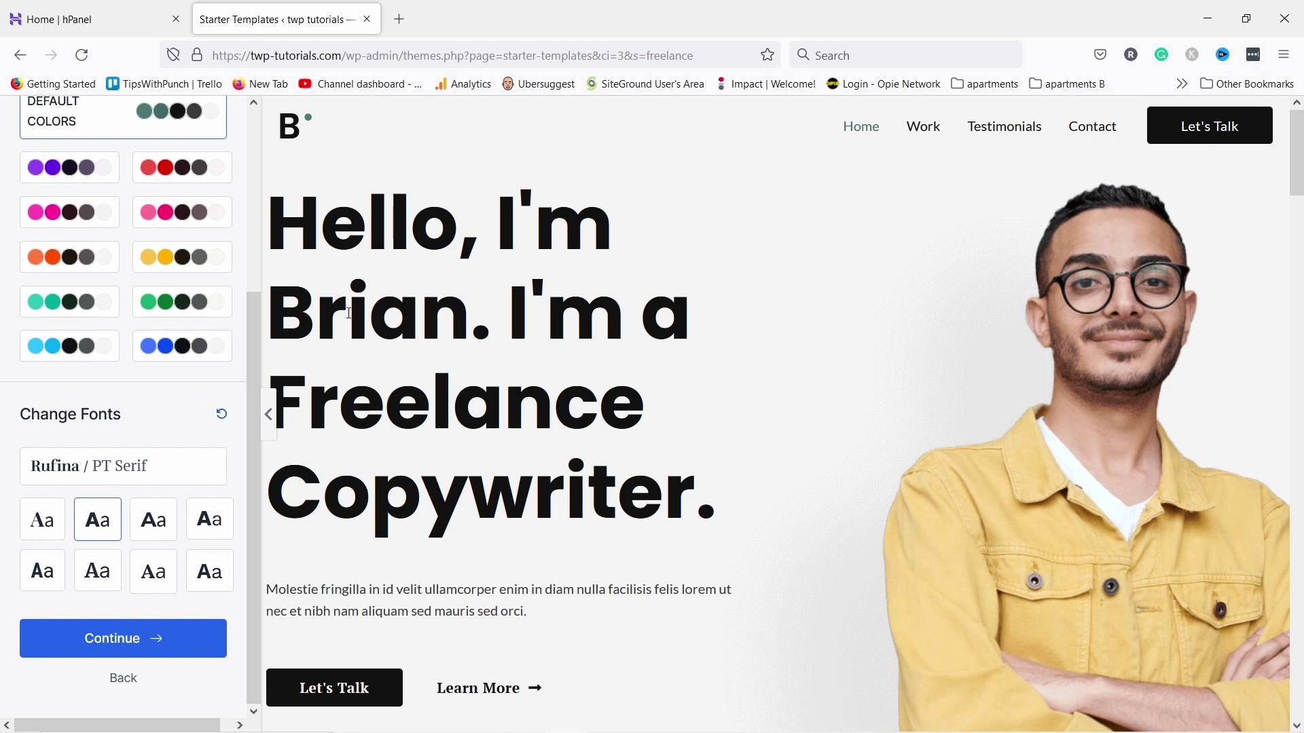
Enter your first name and details as an Expert for Myself/My Company, and submit to build the site
left_click(113, 650)
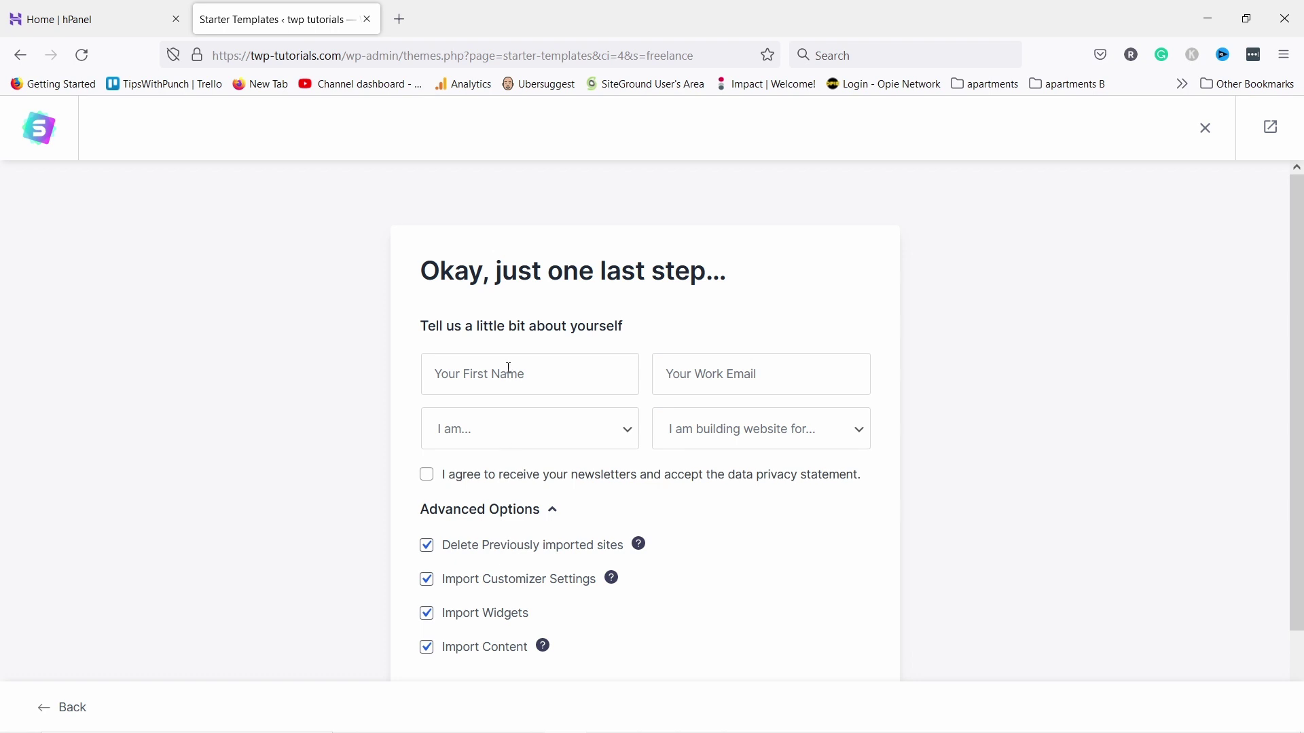
left_click(502, 372)
type("Rob")
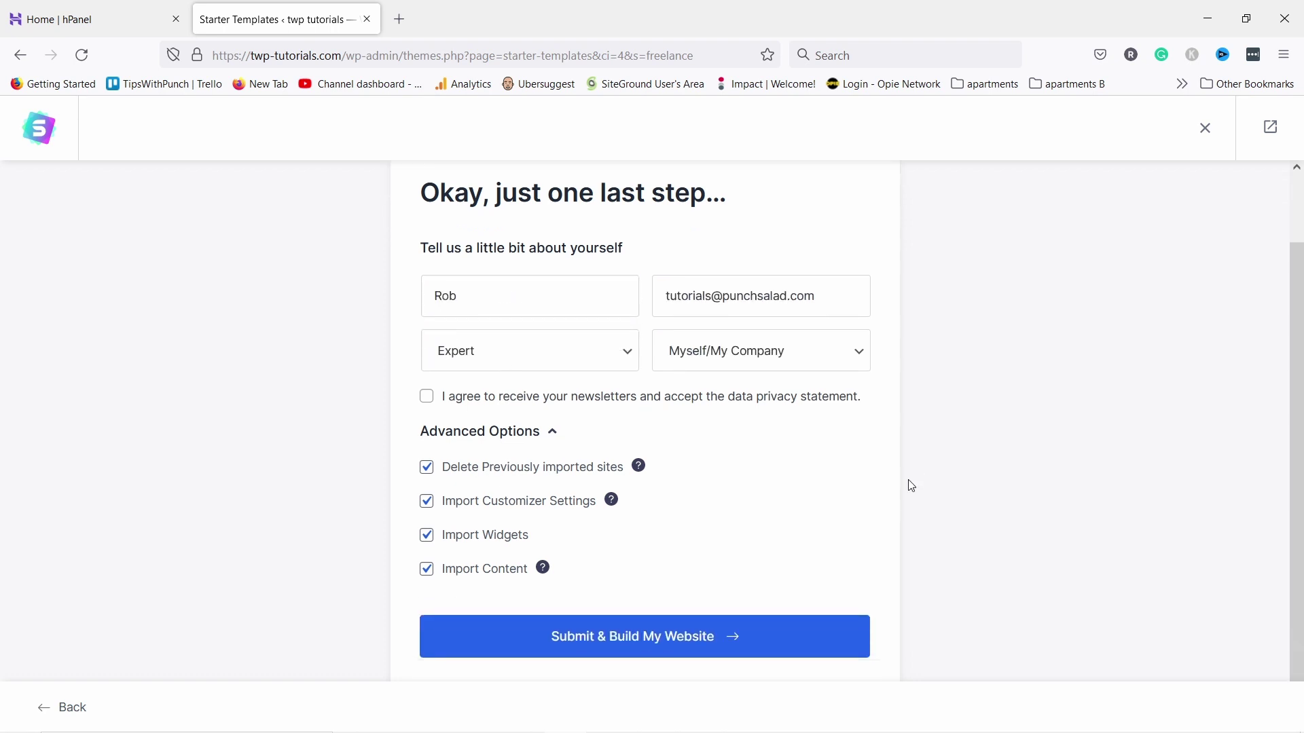
scroll(907, 484, "down", 1)
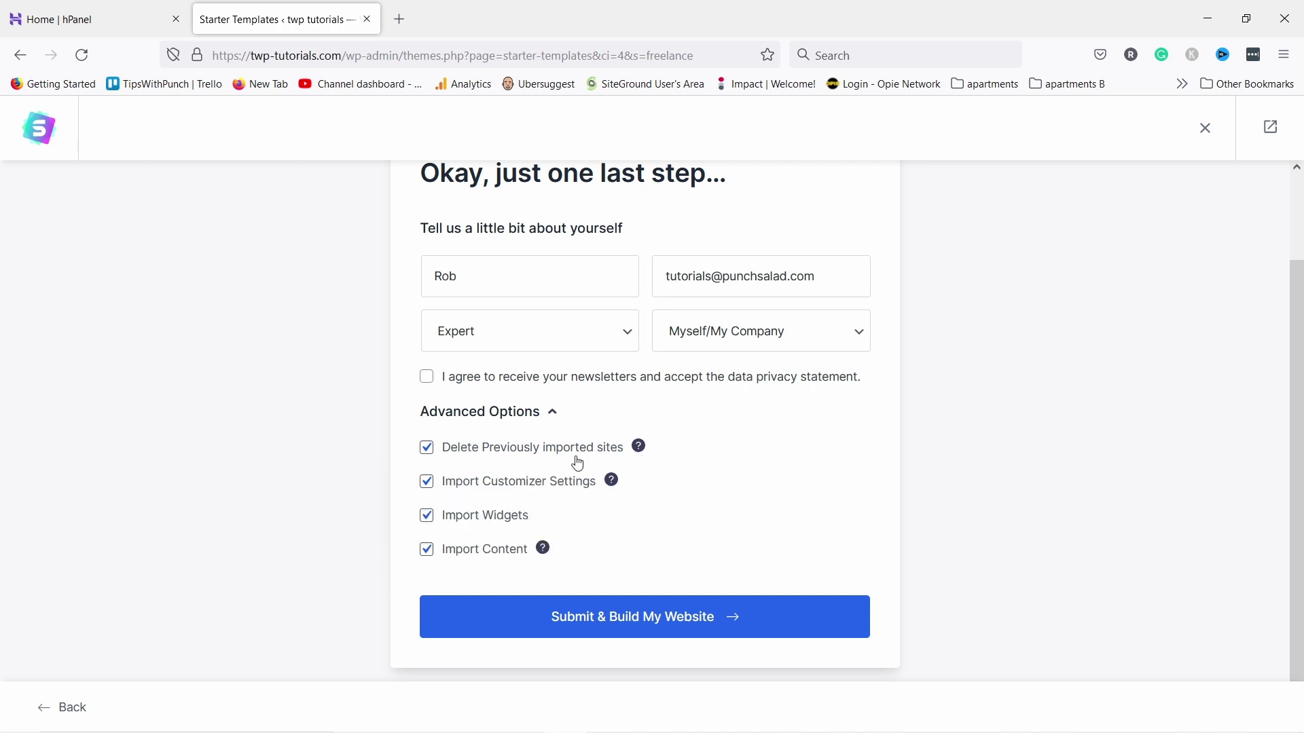
left_click(639, 624)
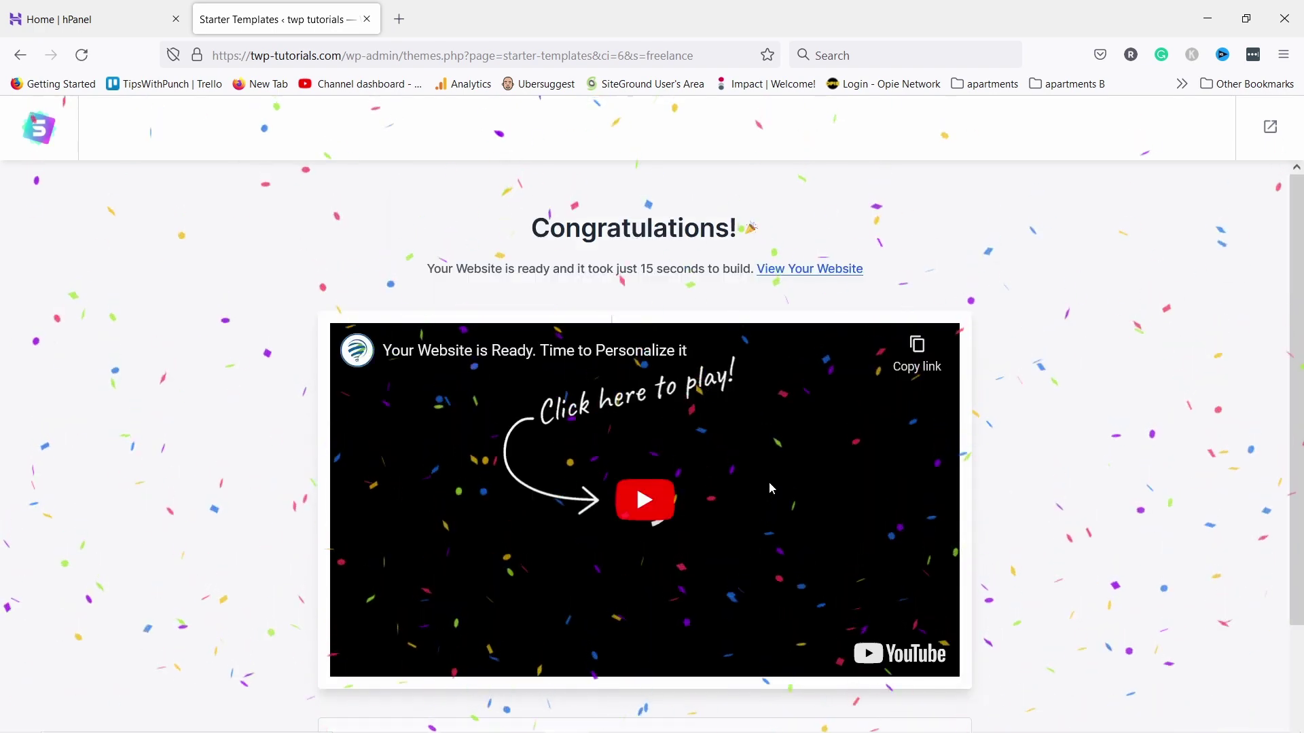
left_click(813, 270)
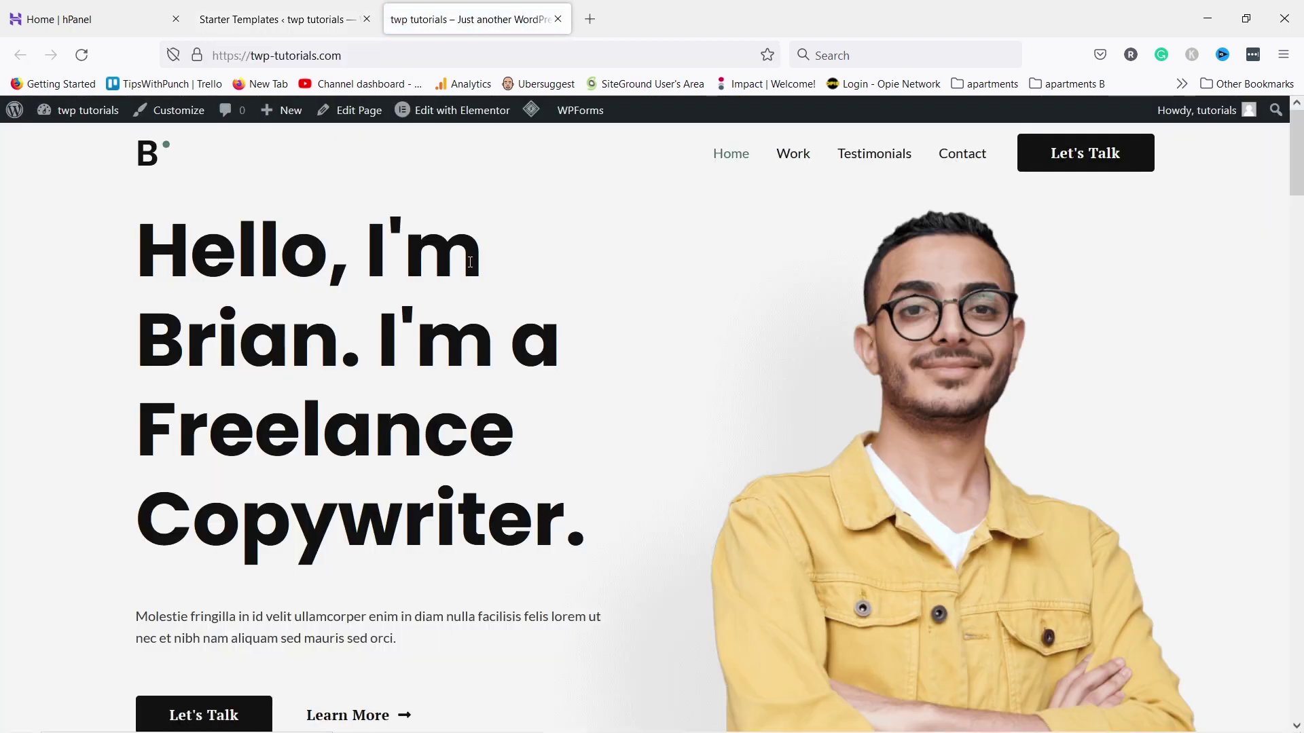
scroll(489, 262, "down", 20)
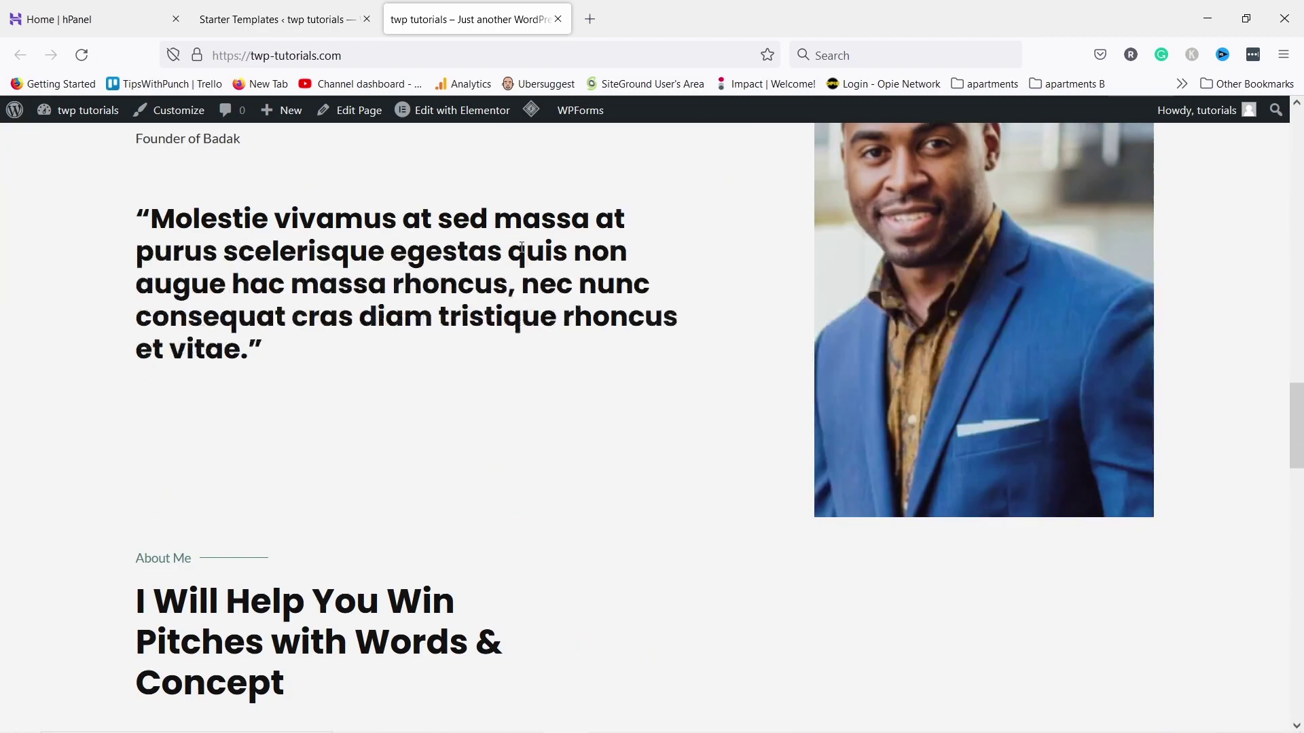
scroll(521, 248, "down", 20)
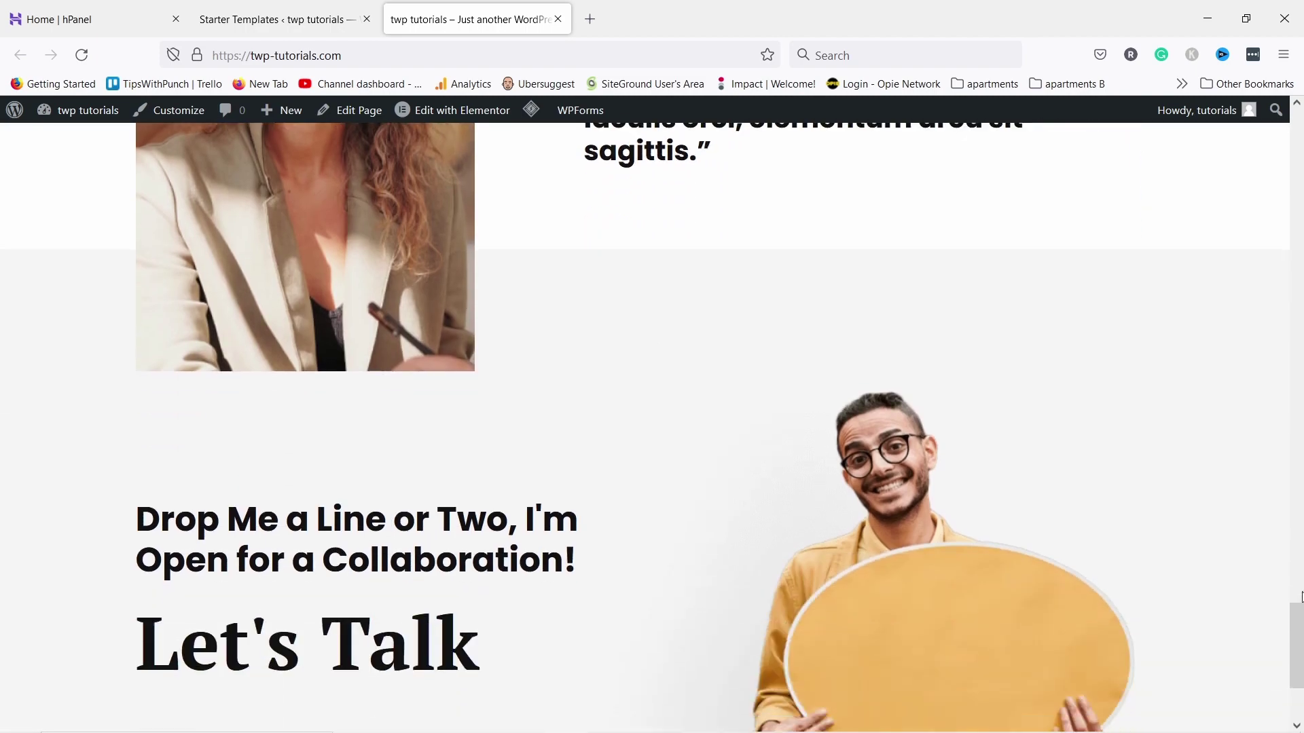
left_click_drag(1297, 628, 1186, 141)
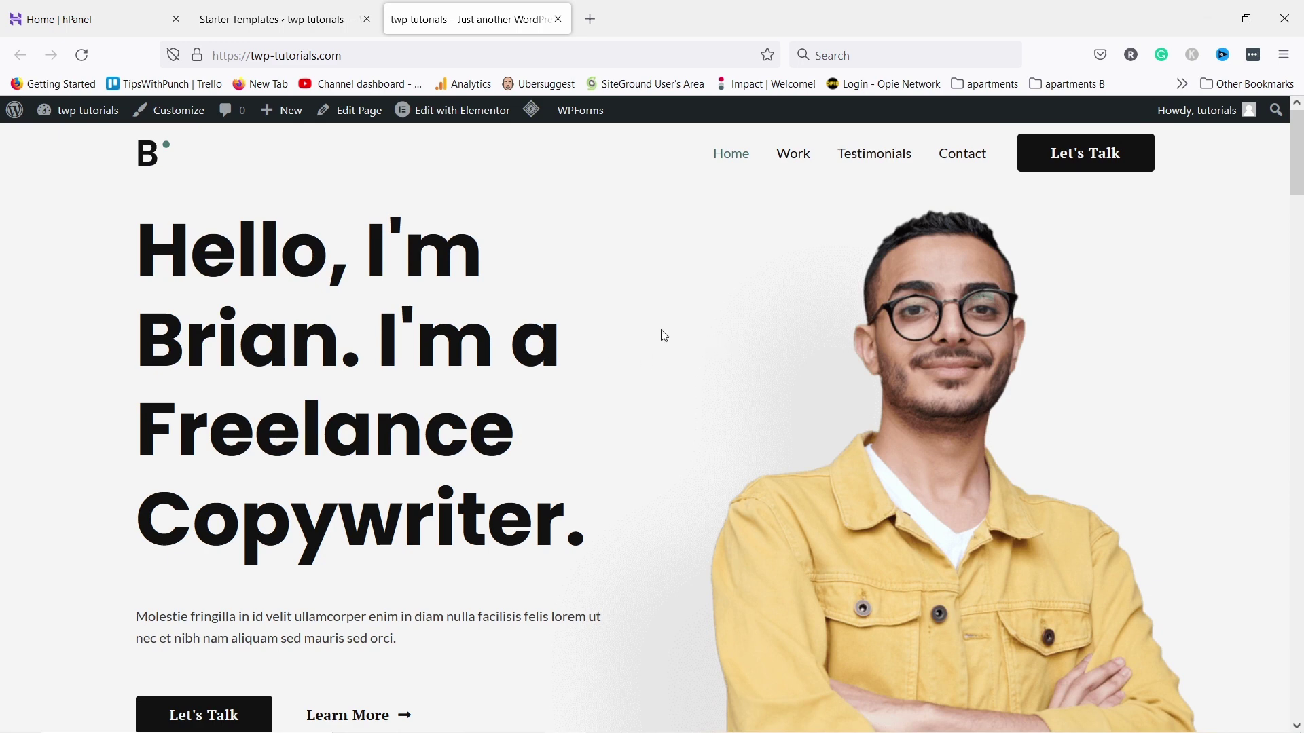
left_click(802, 158)
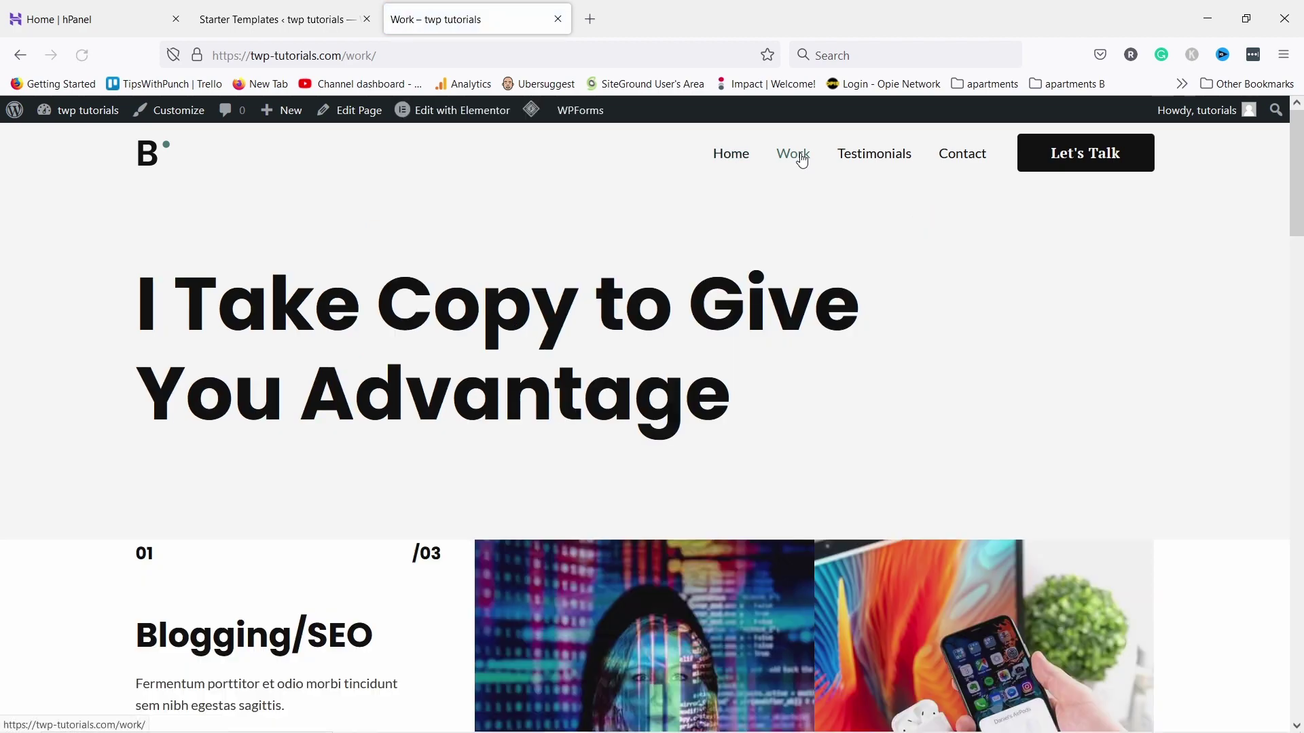
left_click(871, 158)
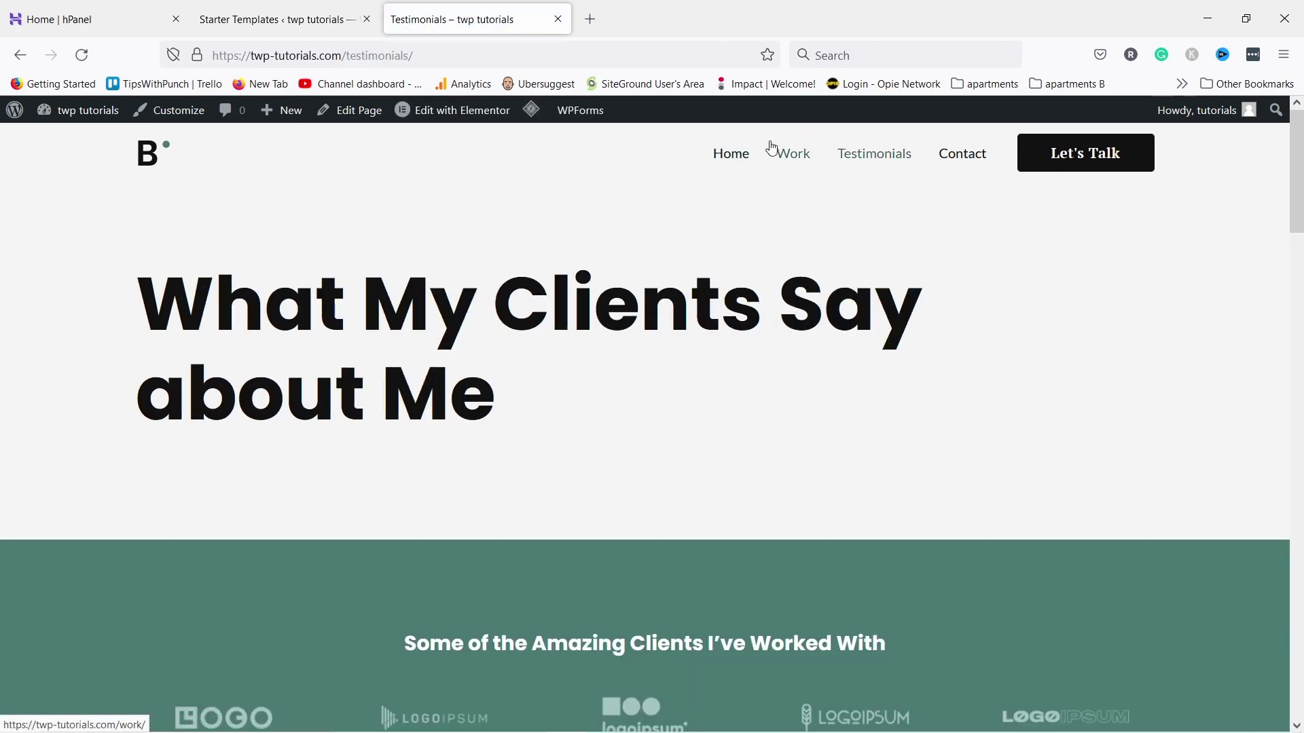
left_click(730, 159)
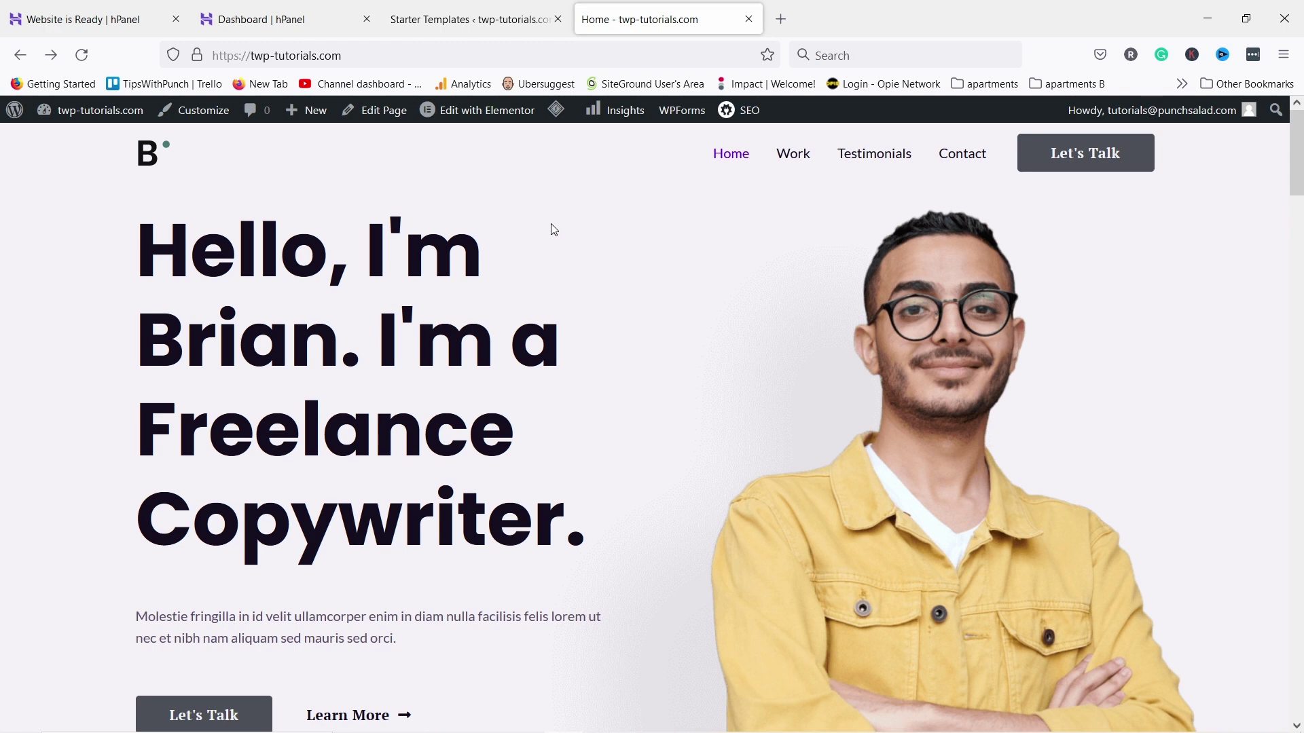
Open Home in Elementor and change the hero heading to the owner's 'Hello, I'm …!' greeting
left_click(487, 116)
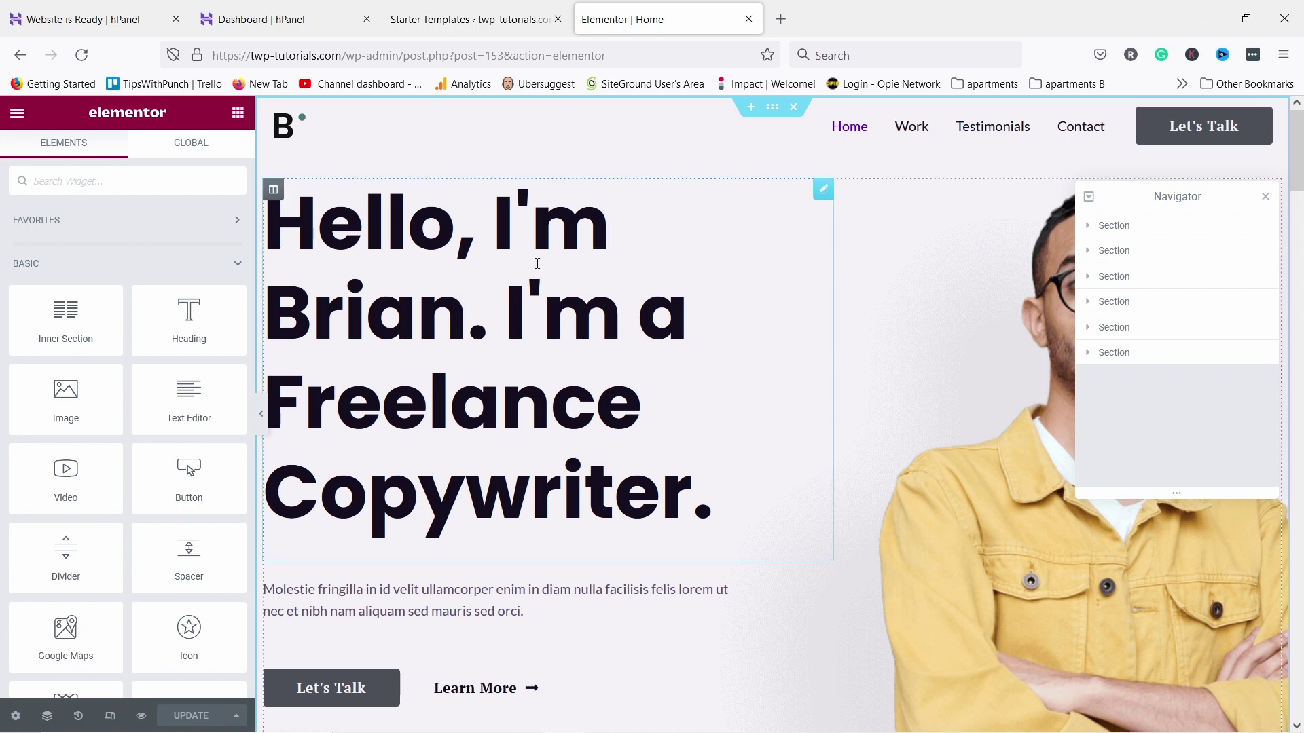
left_click(442, 303)
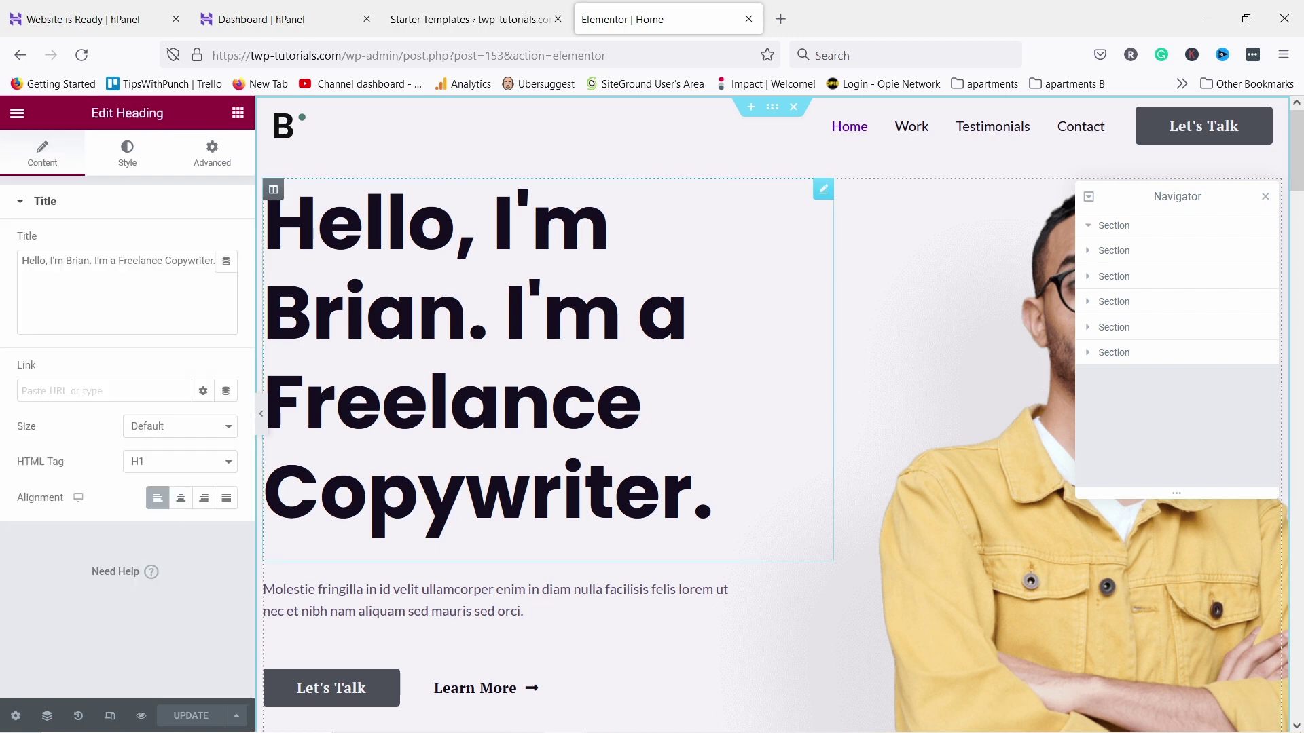
key("ctrl+a")
type("Hello, I'm Robert")
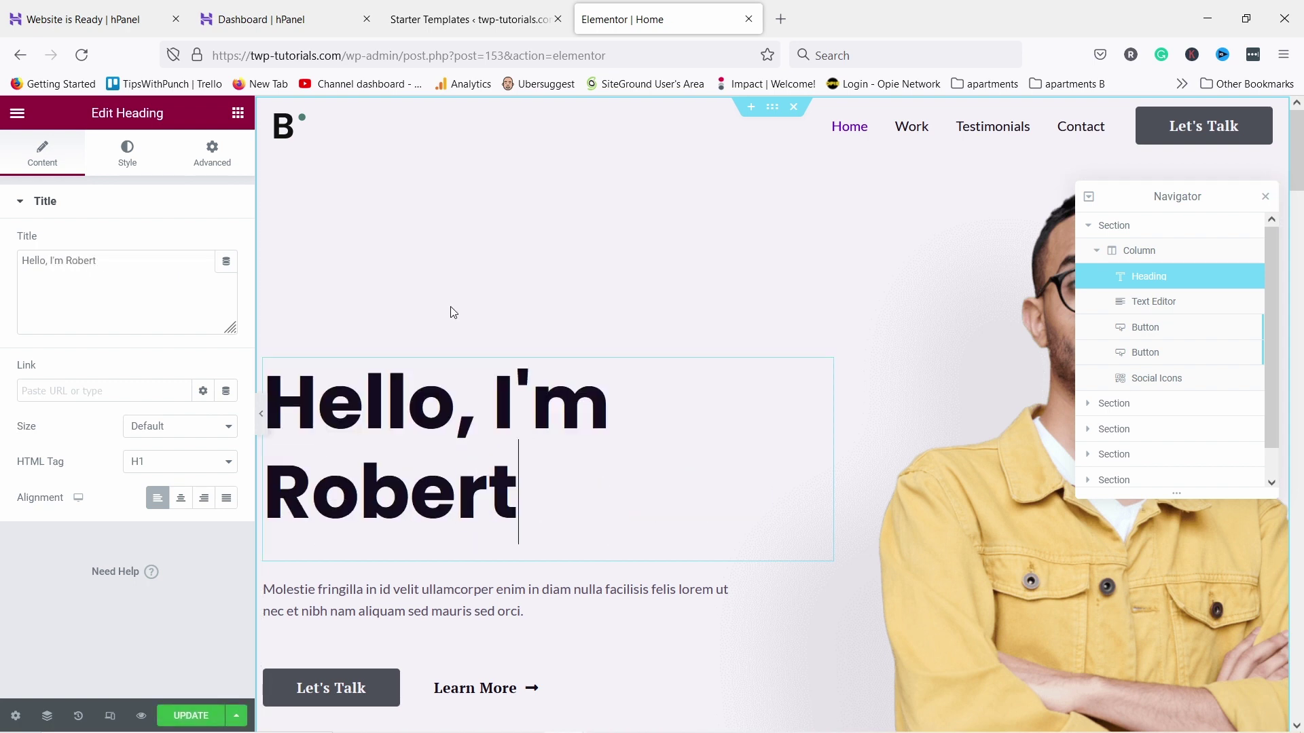
type("!")
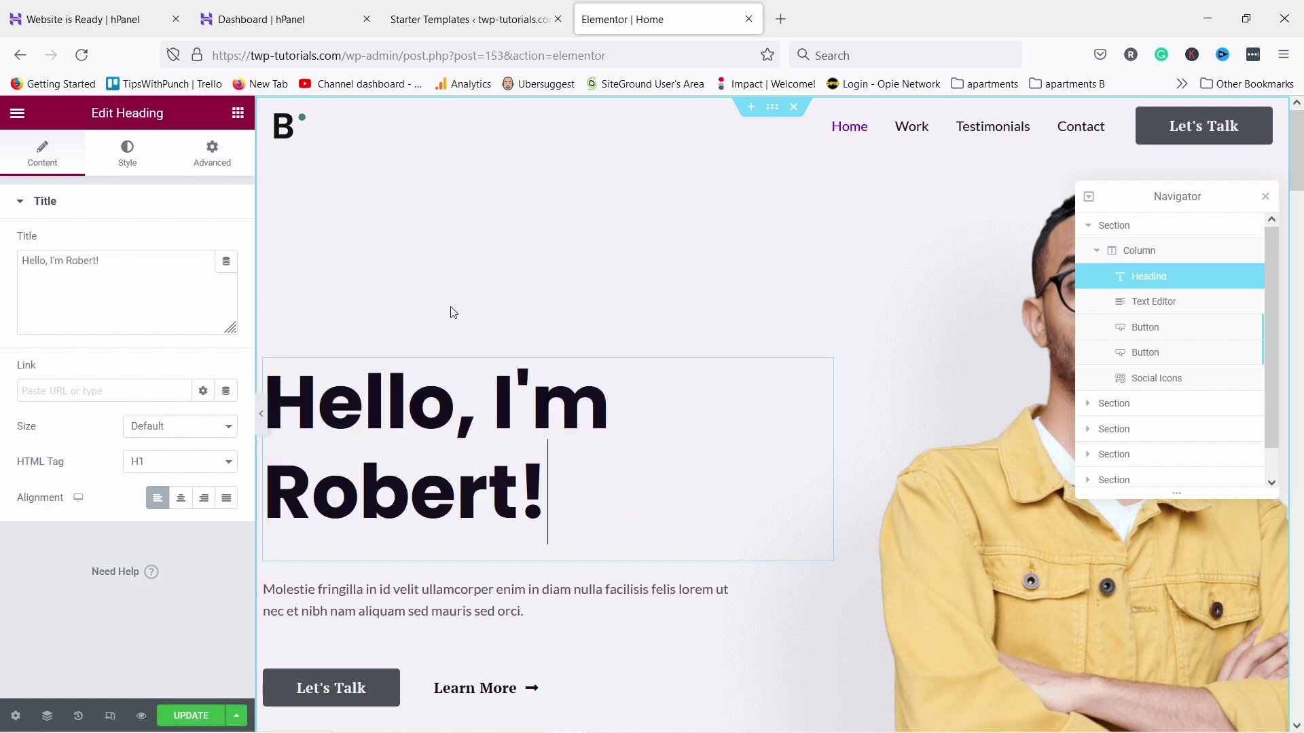
Replace the hero paragraph with 'I make tutorials about websites'
left_click(274, 588)
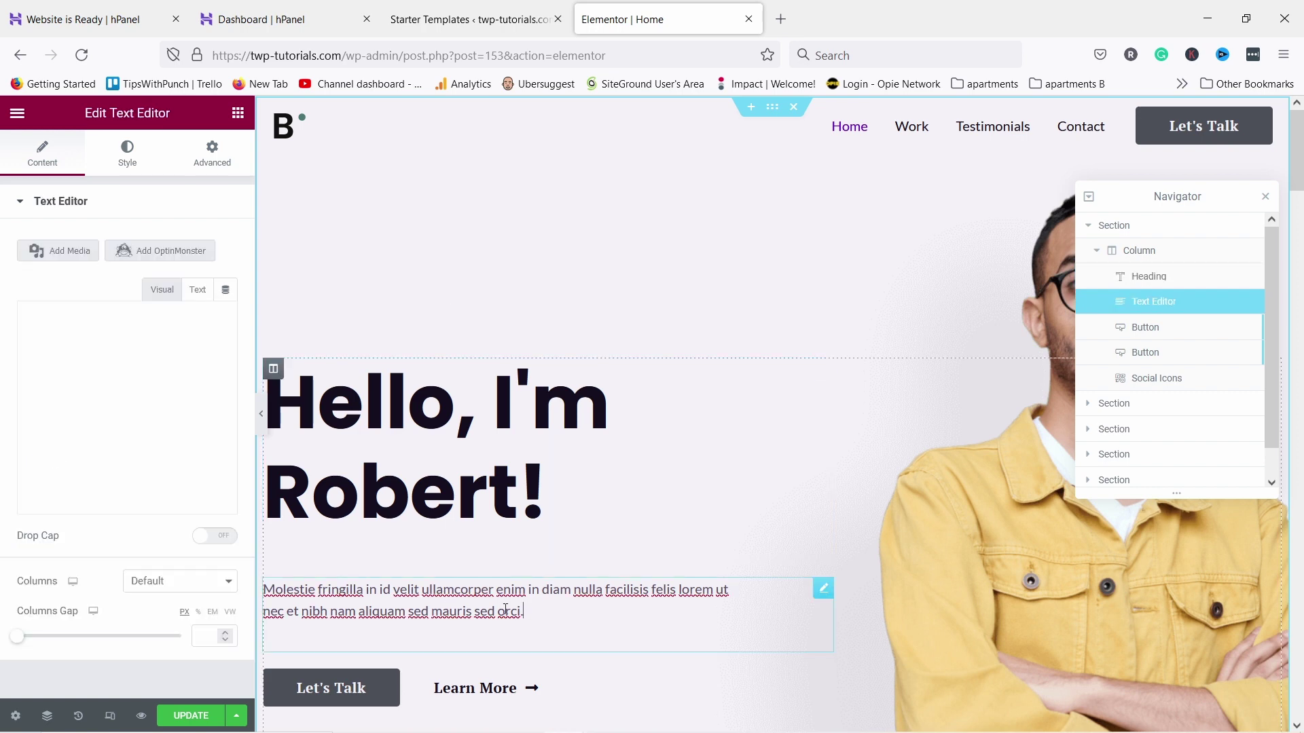
key("ctrl+a")
type("I make tutoria")
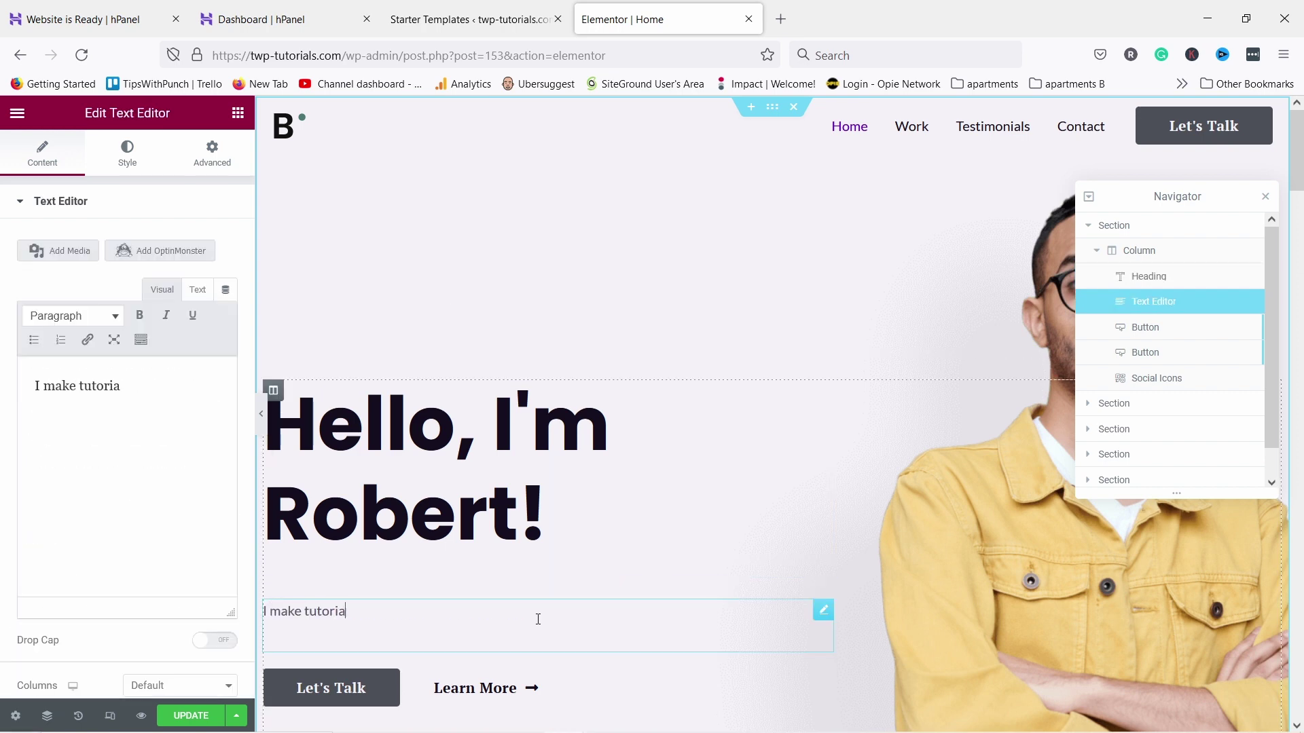
type("ls about websites")
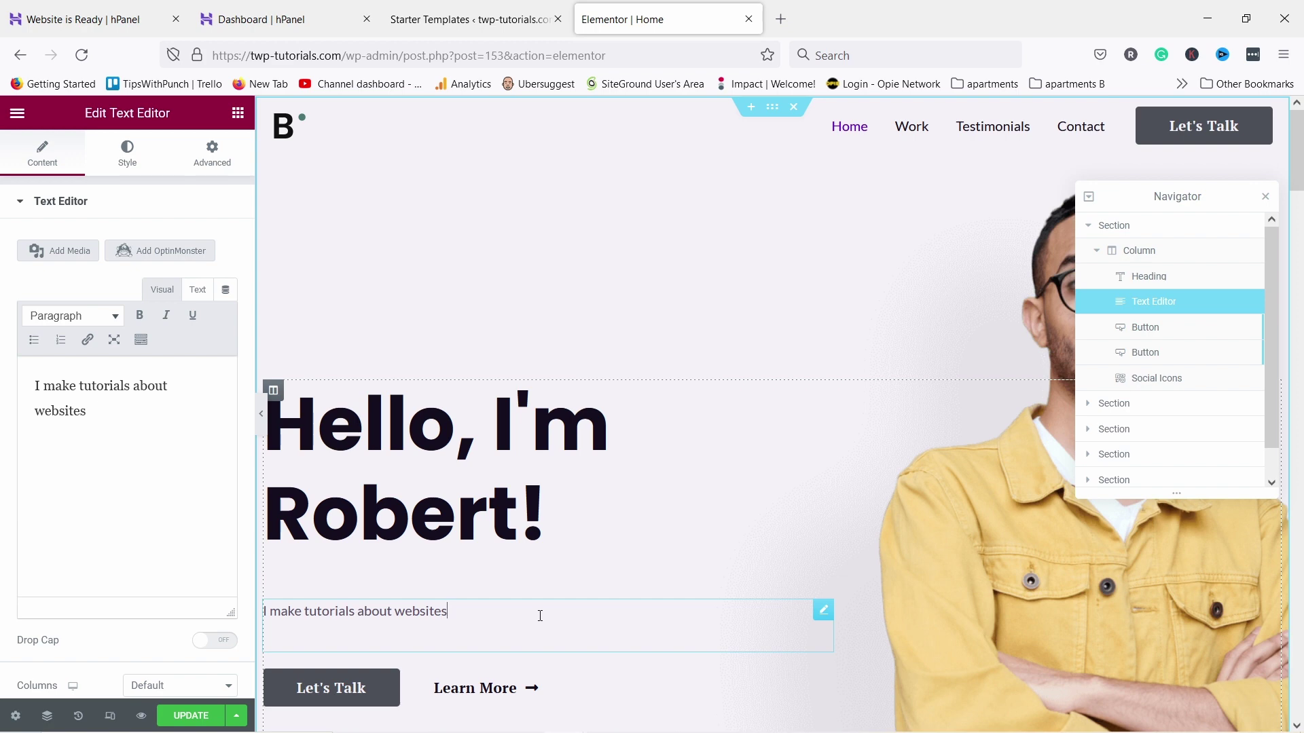
scroll(537, 615, "down", 1)
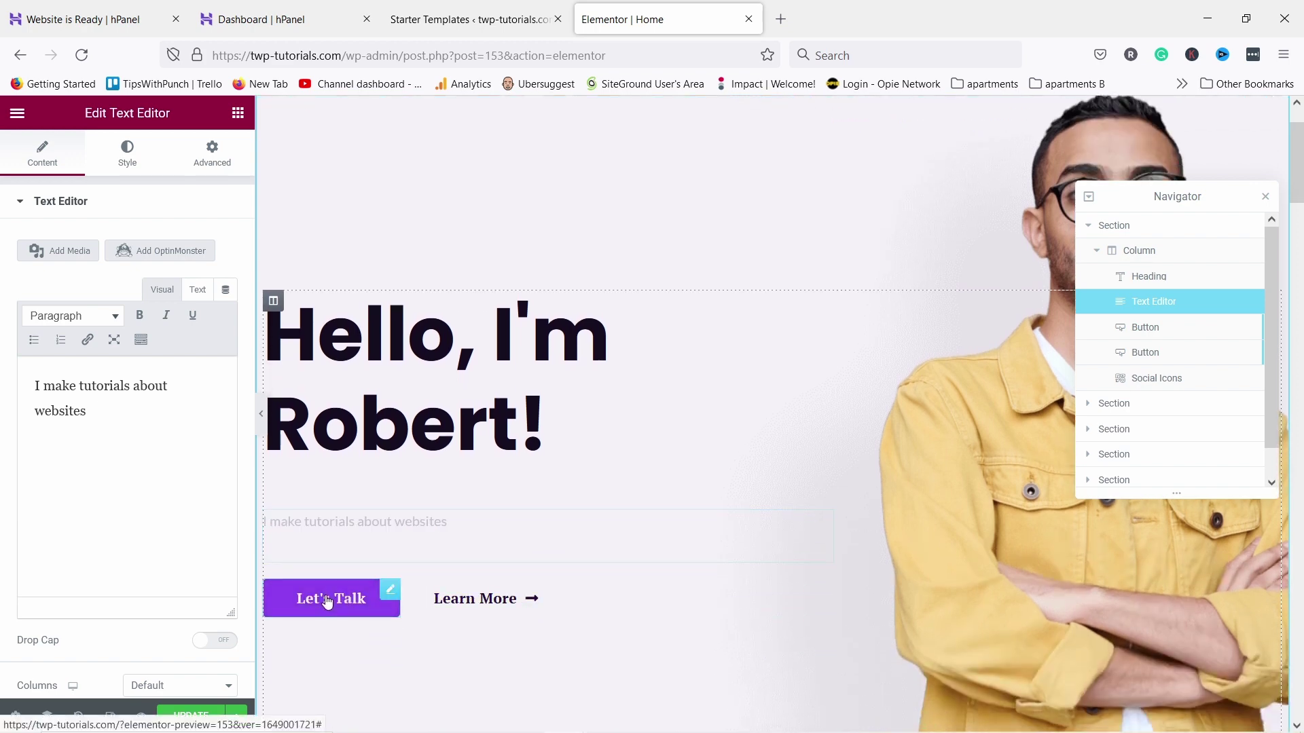
Change the Let's Talk button text to 'Watch video', clear its '#' link, and close the Navigator
left_click(327, 602)
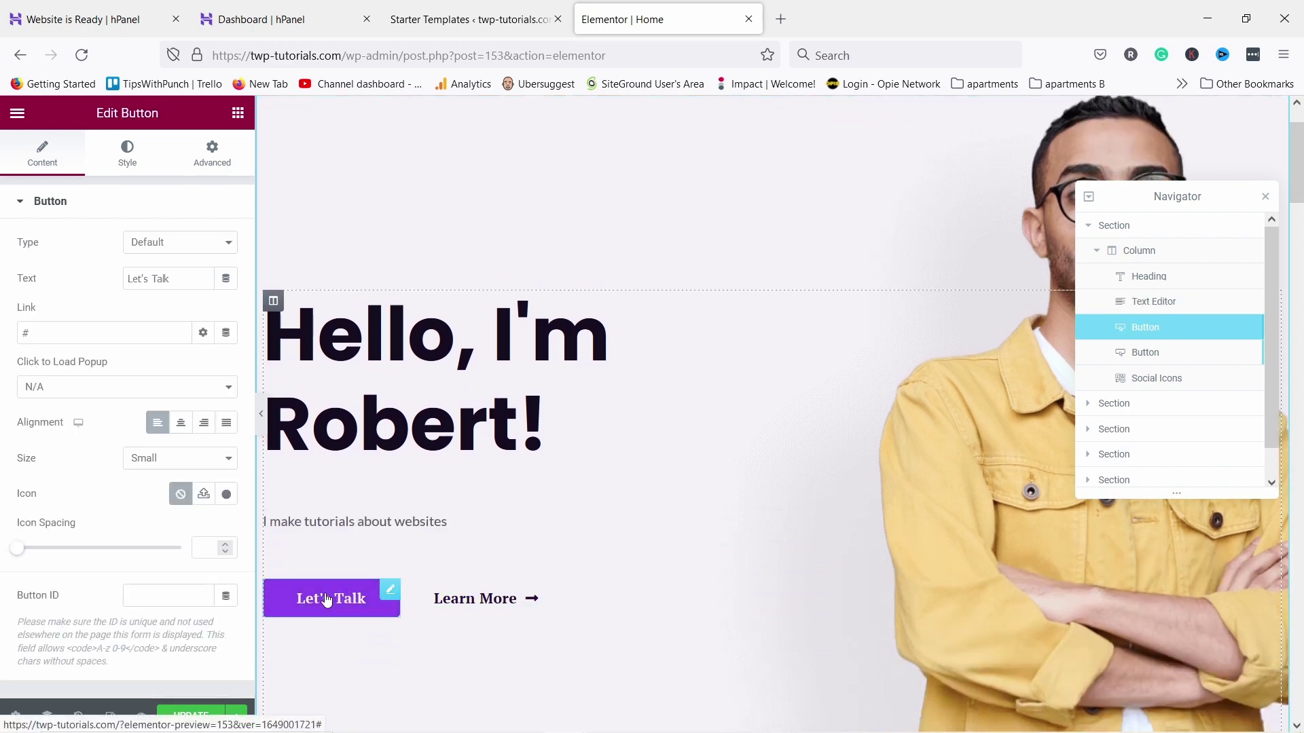
left_click_drag(181, 277, 111, 272)
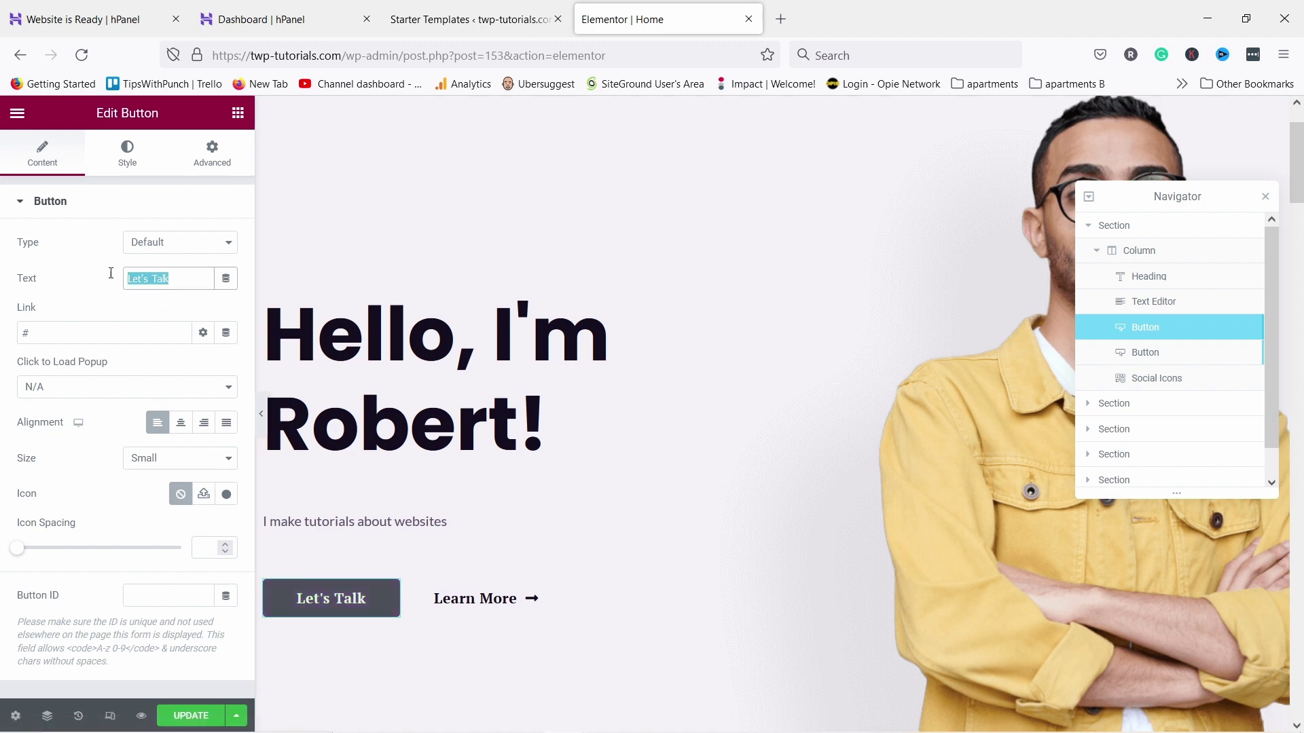
type("Watch video")
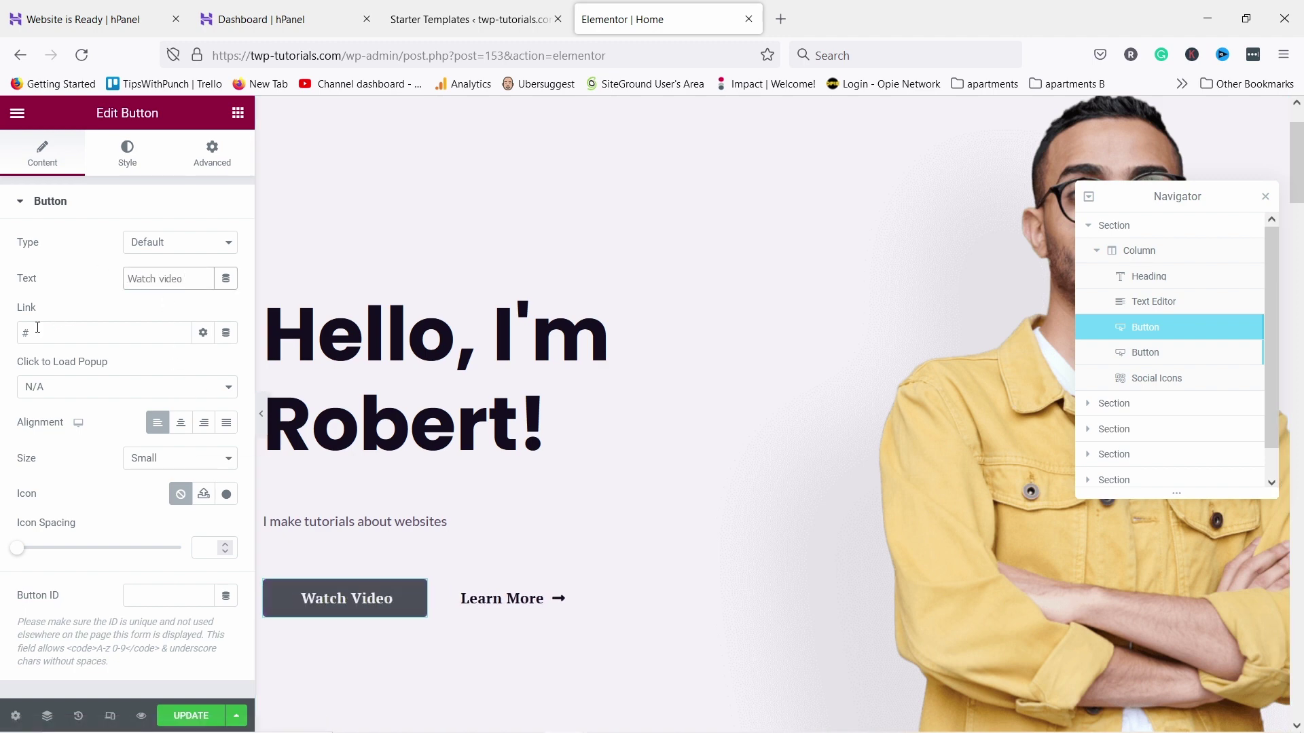
left_click_drag(38, 328, 16, 332)
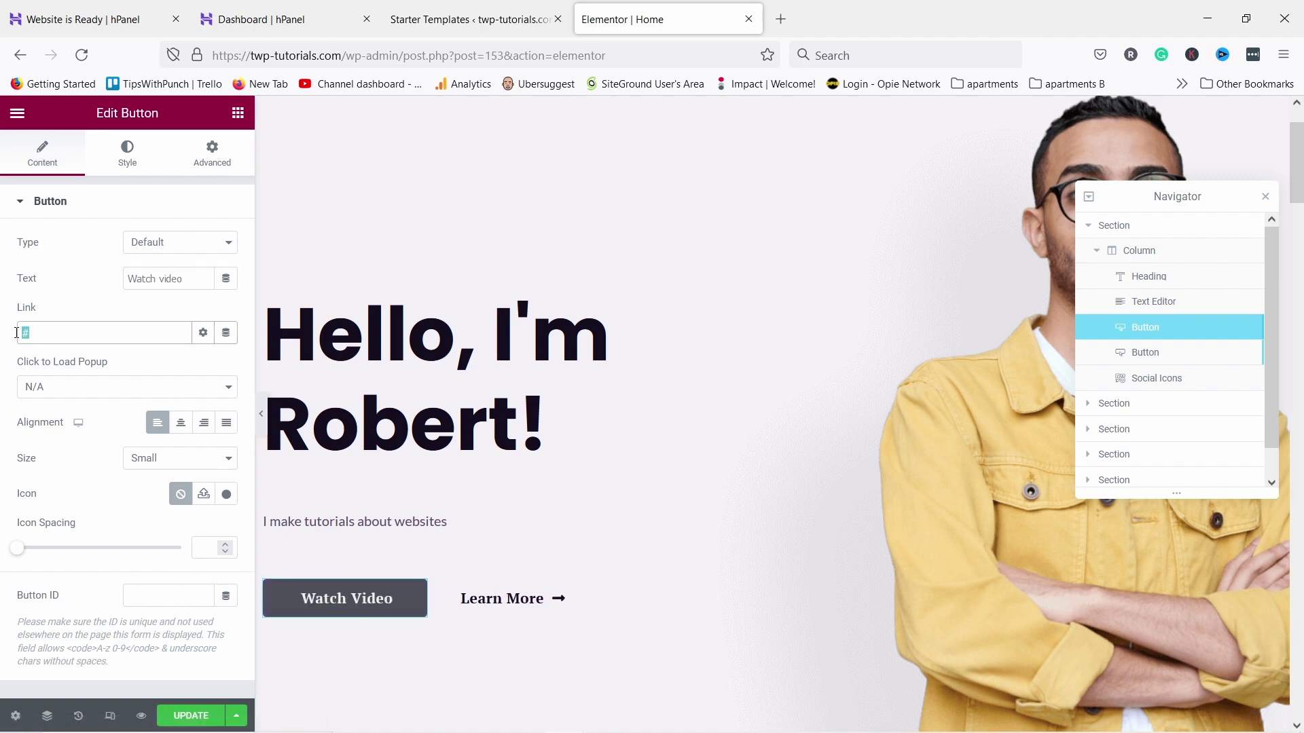
key("BackSpace")
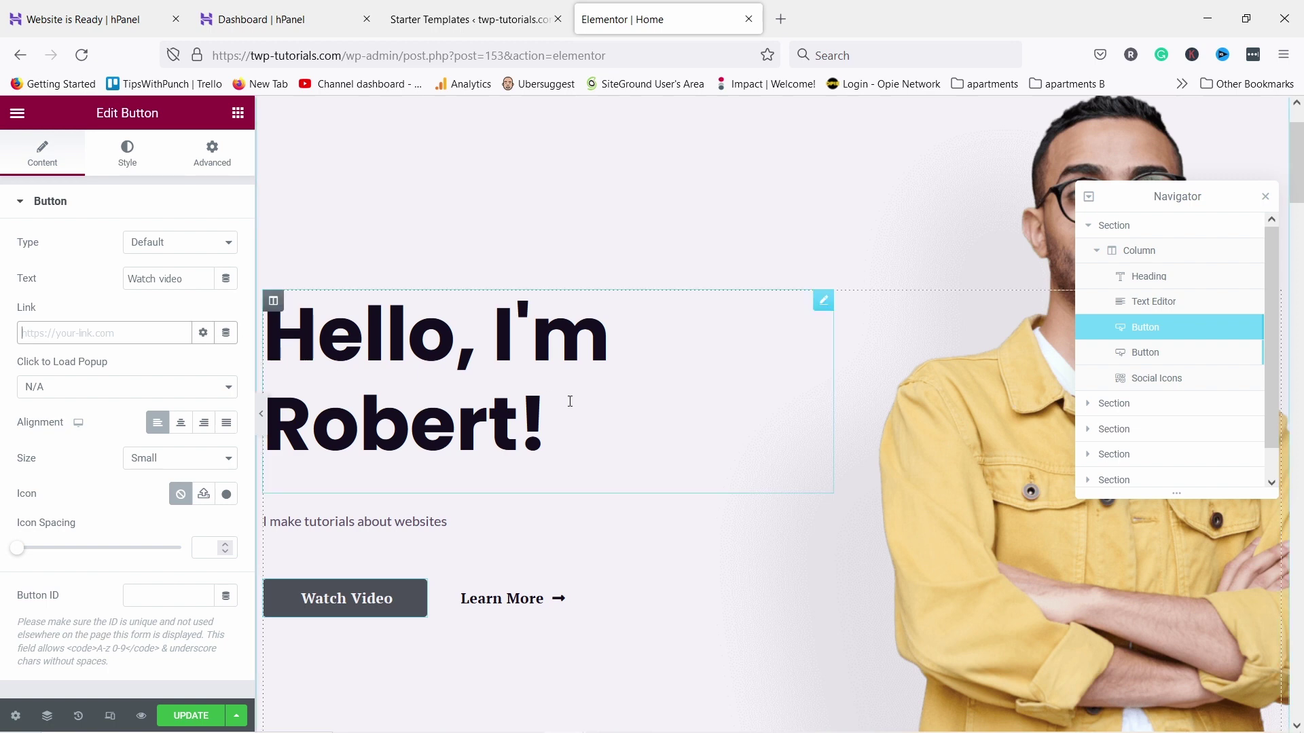
left_click(1265, 197)
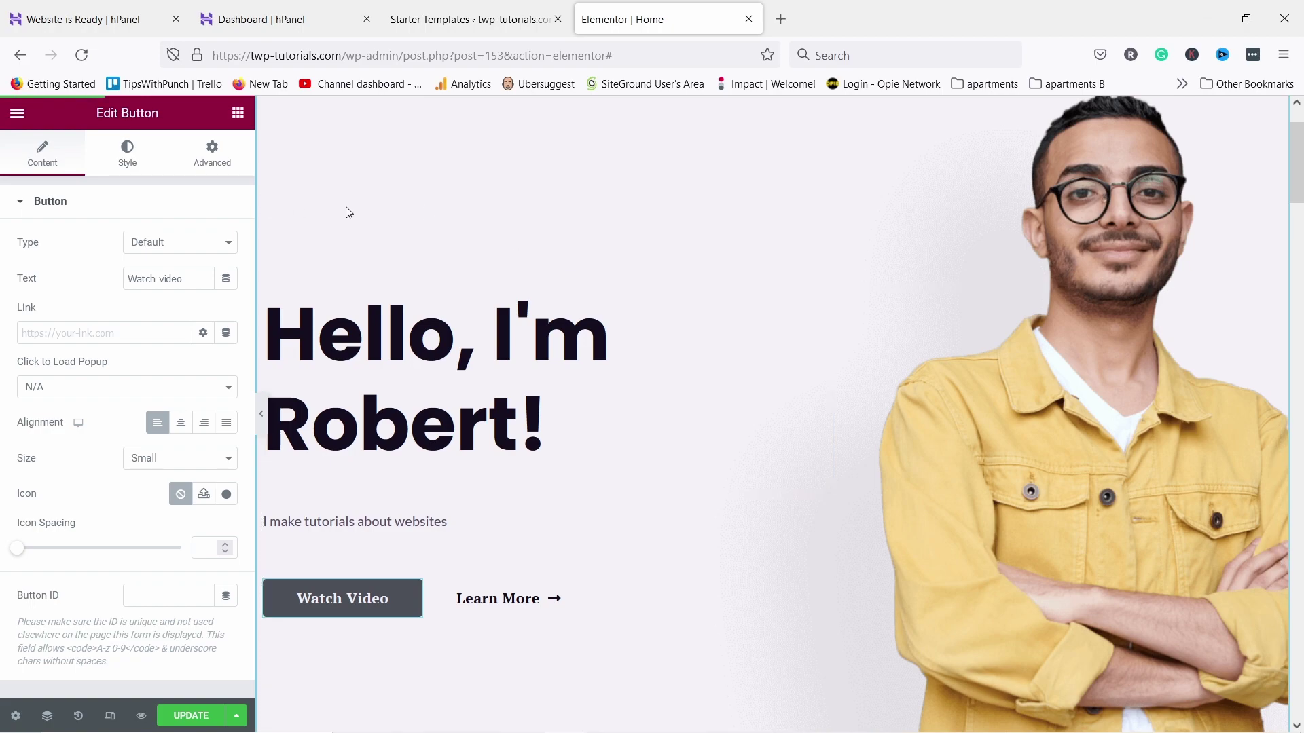
scroll(346, 213, "down", 15)
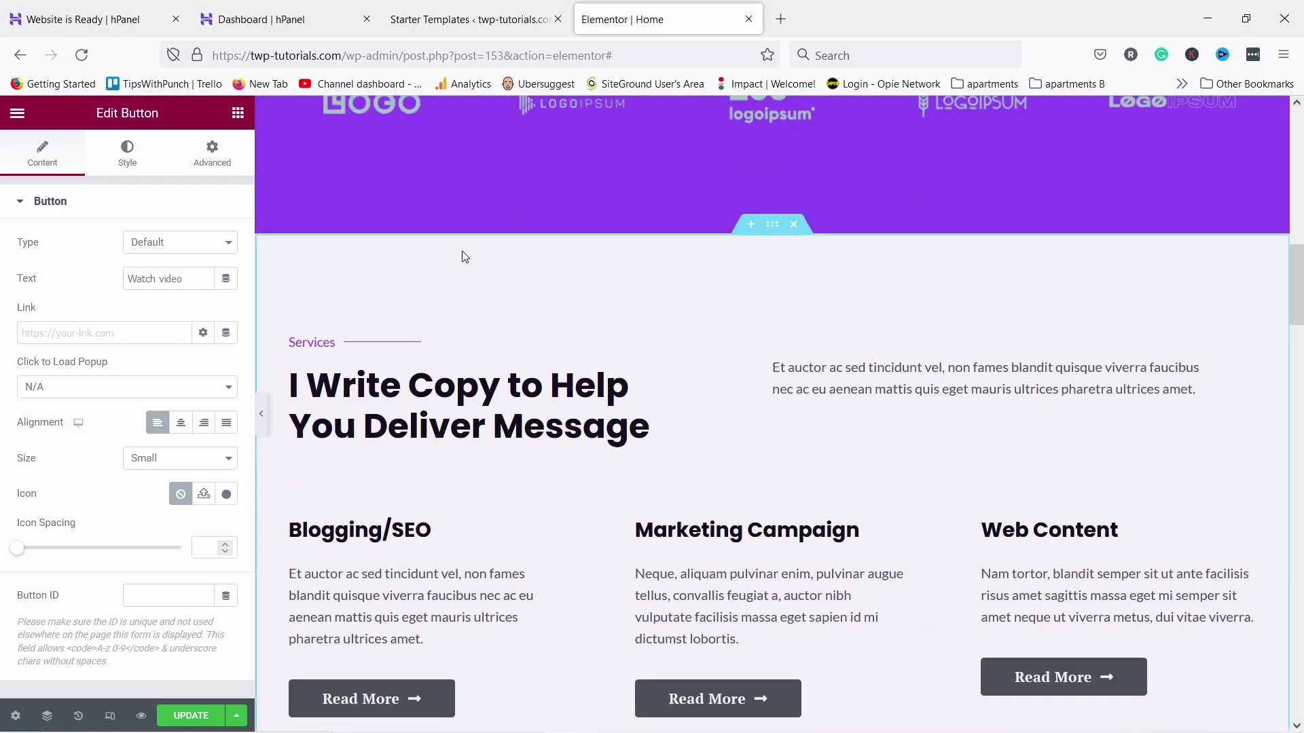
Swap the Anne Maria testimonial photo for copywriter-client-testimonial-man-4.jpg from the Media Library
scroll(464, 256, "down", 4)
left_click(656, 264)
scroll(612, 326, "down", 16)
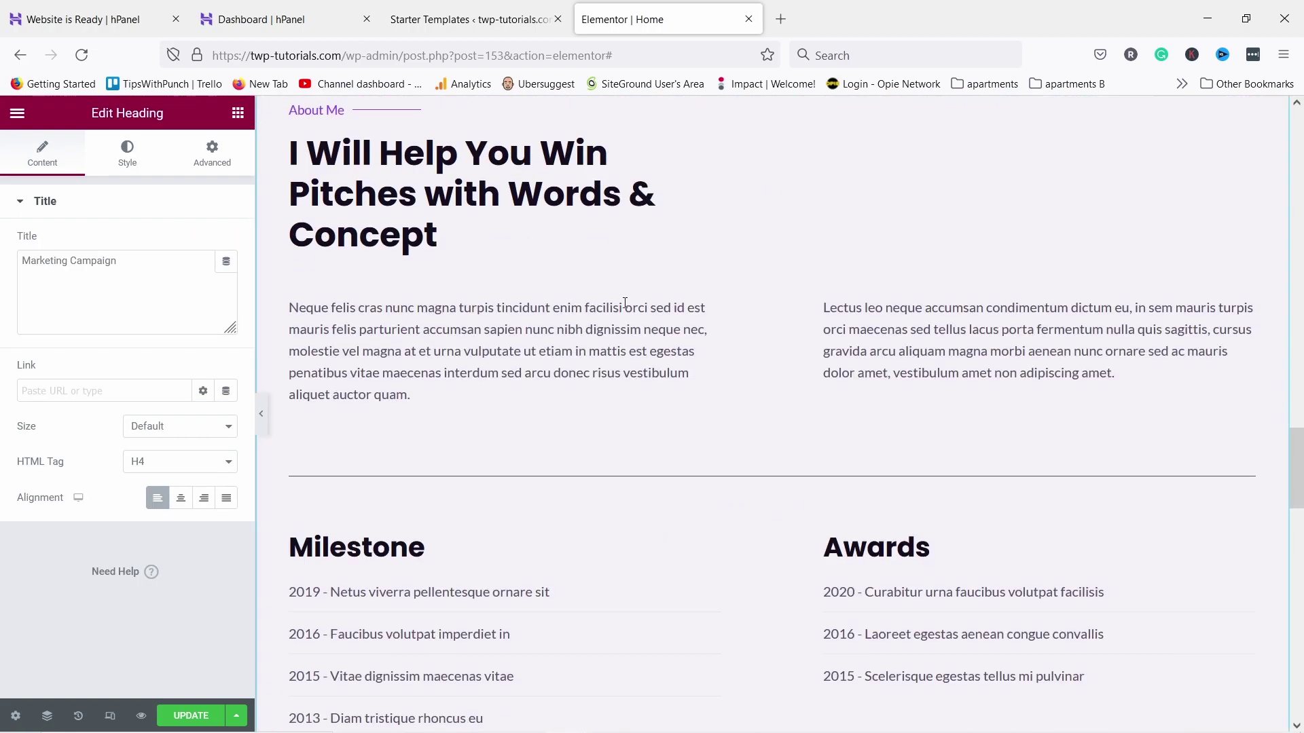
scroll(625, 303, "down", 9)
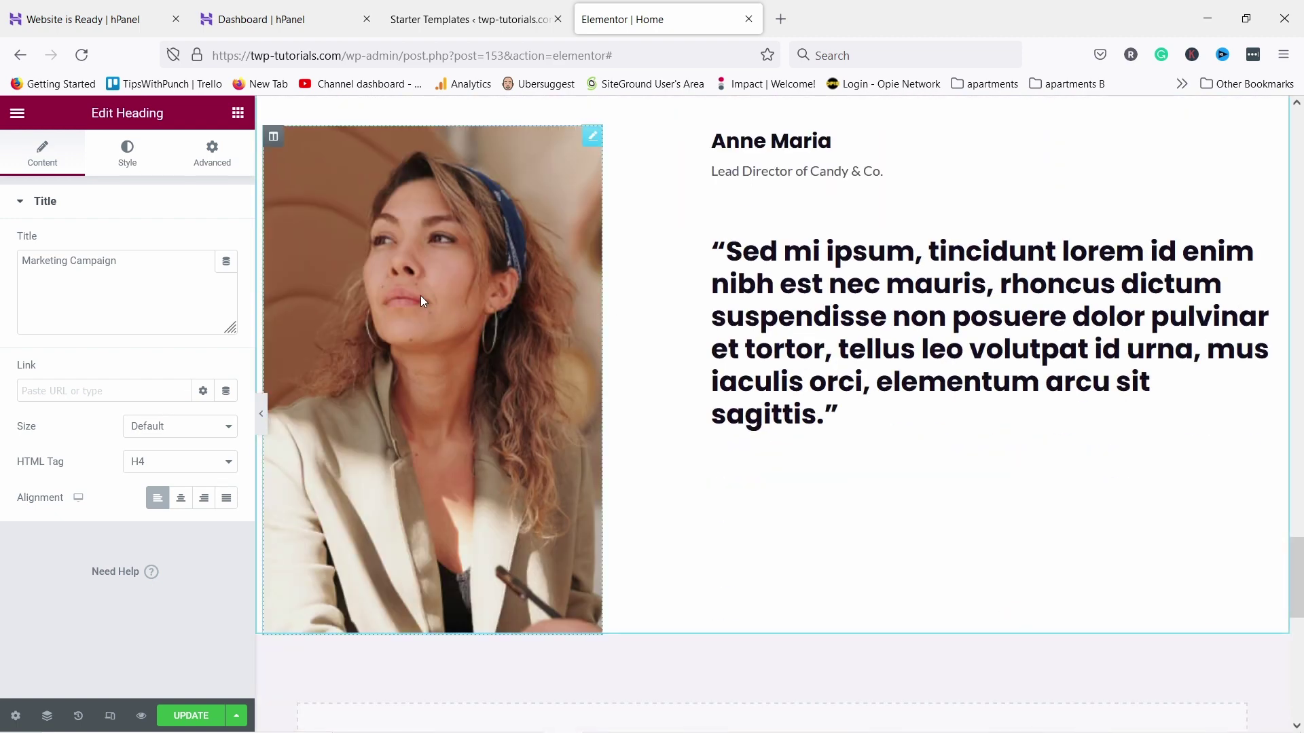
left_click(421, 299)
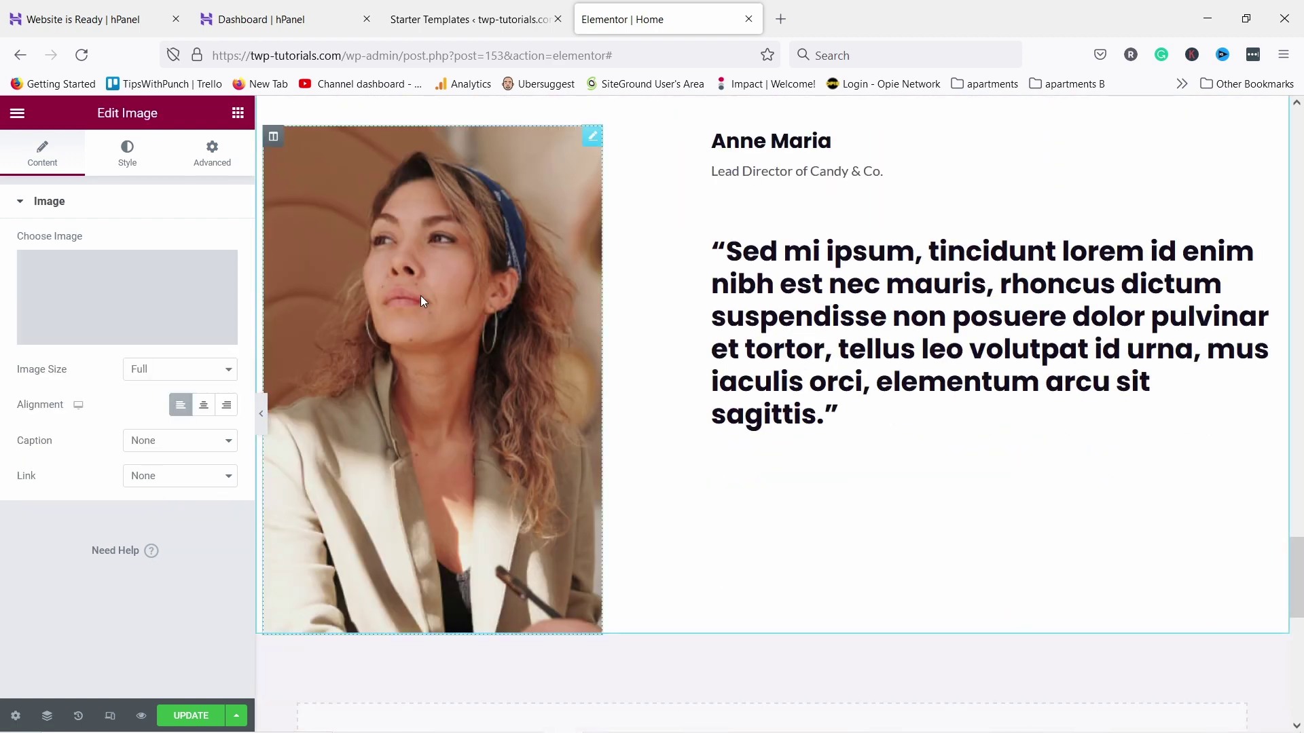
left_click(125, 288)
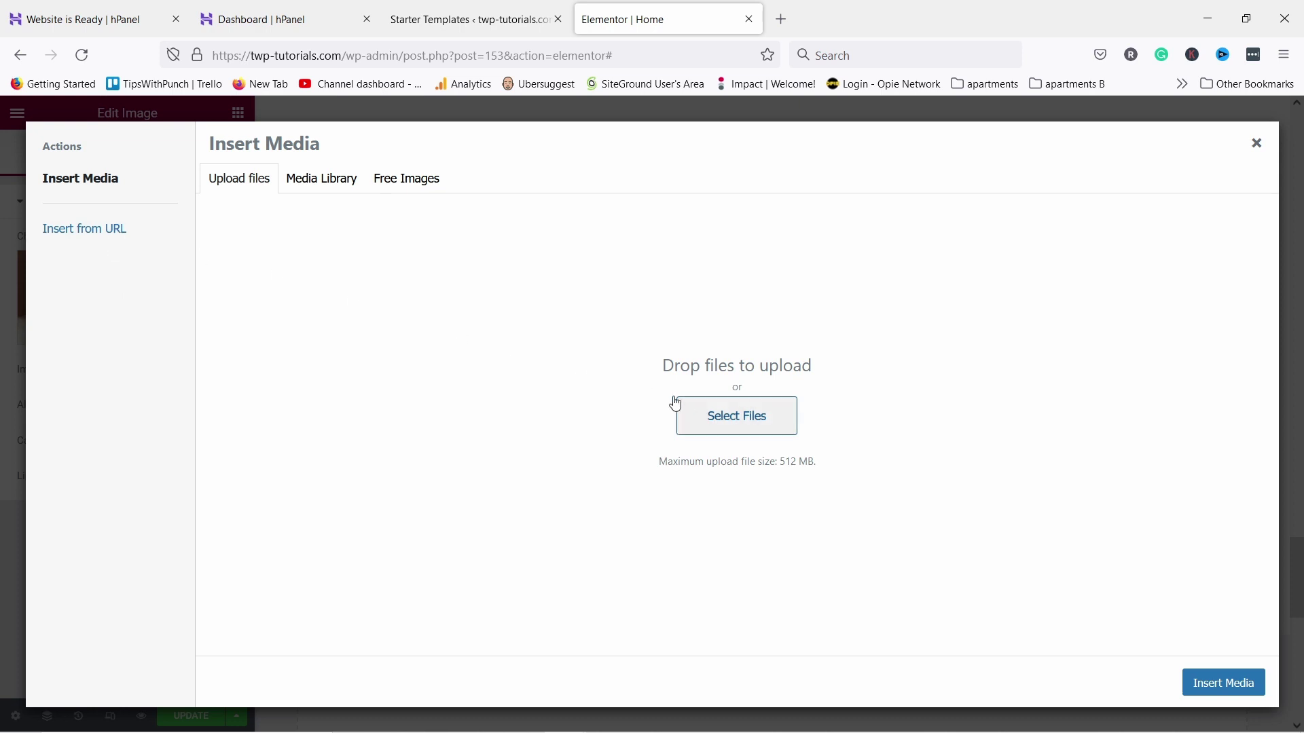
left_click(335, 192)
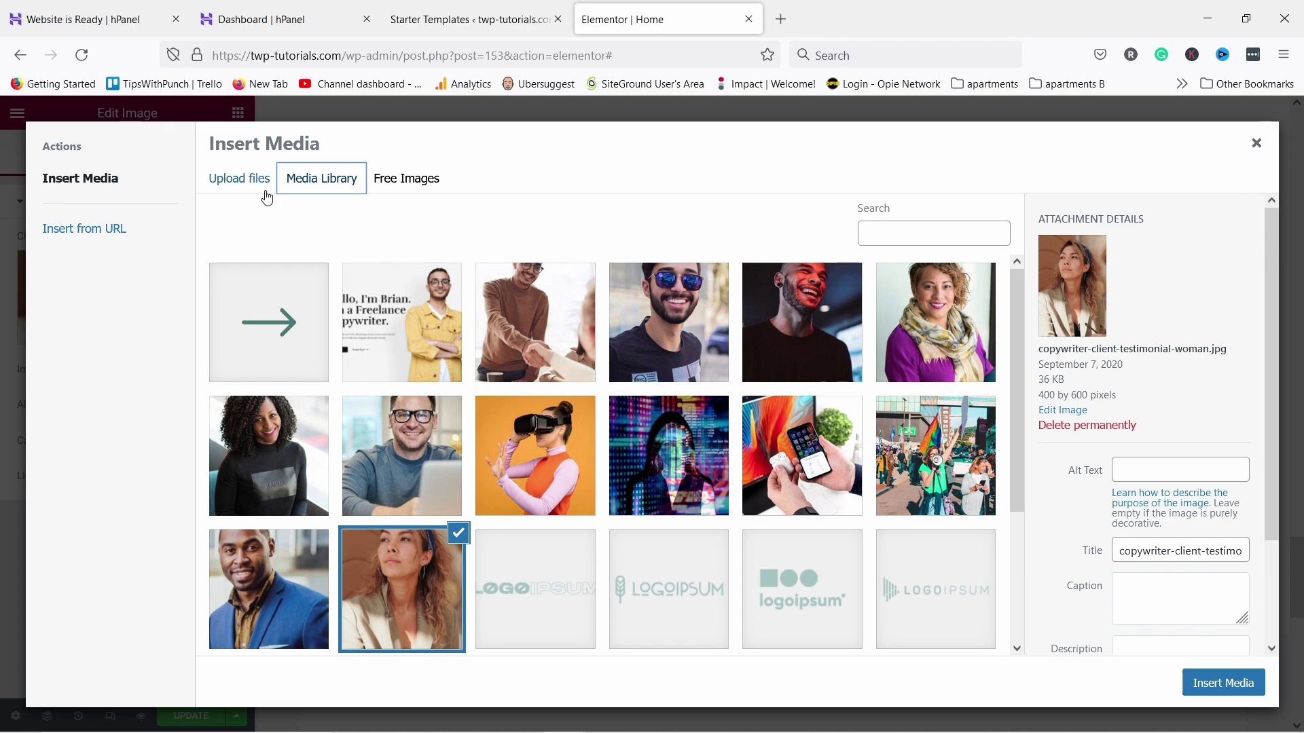
left_click(416, 426)
left_click(1217, 685)
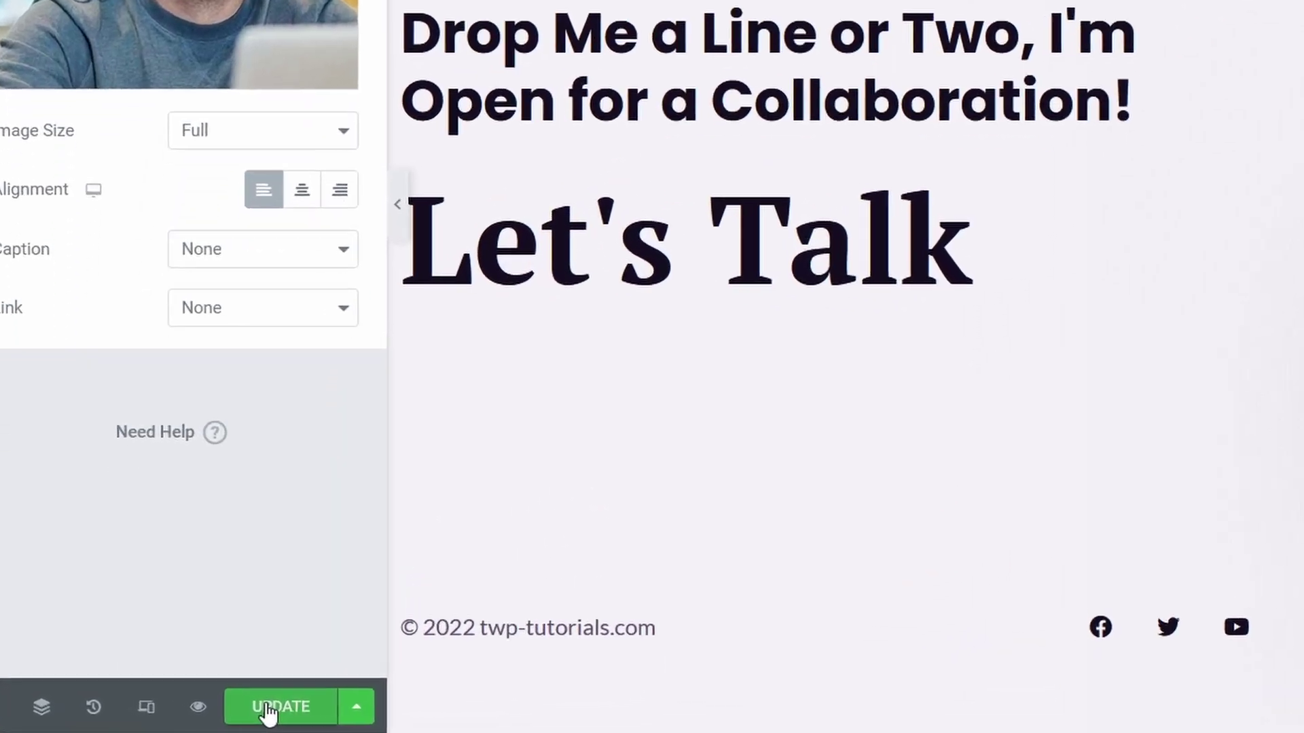
Save the page with UPDATE and preview the updated home page in a new tab
left_click(190, 715)
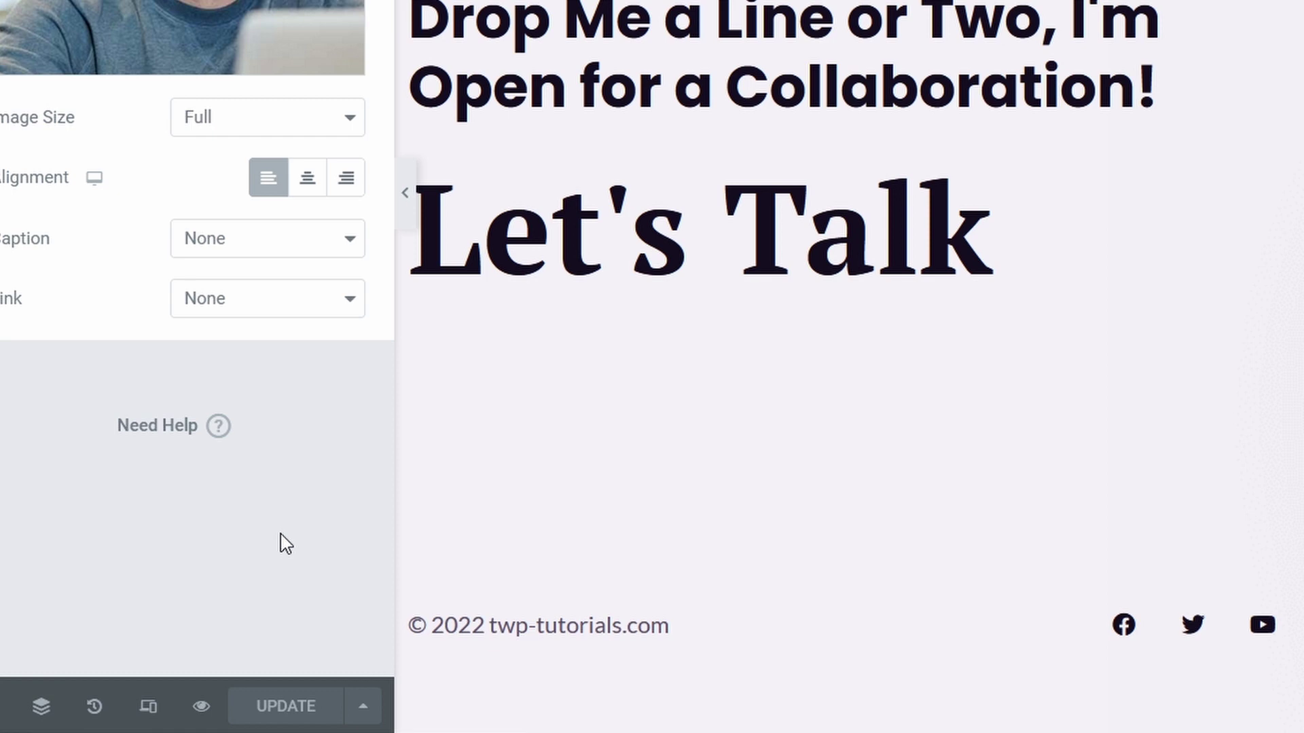
left_click(364, 707)
left_click(366, 706)
left_click(203, 706)
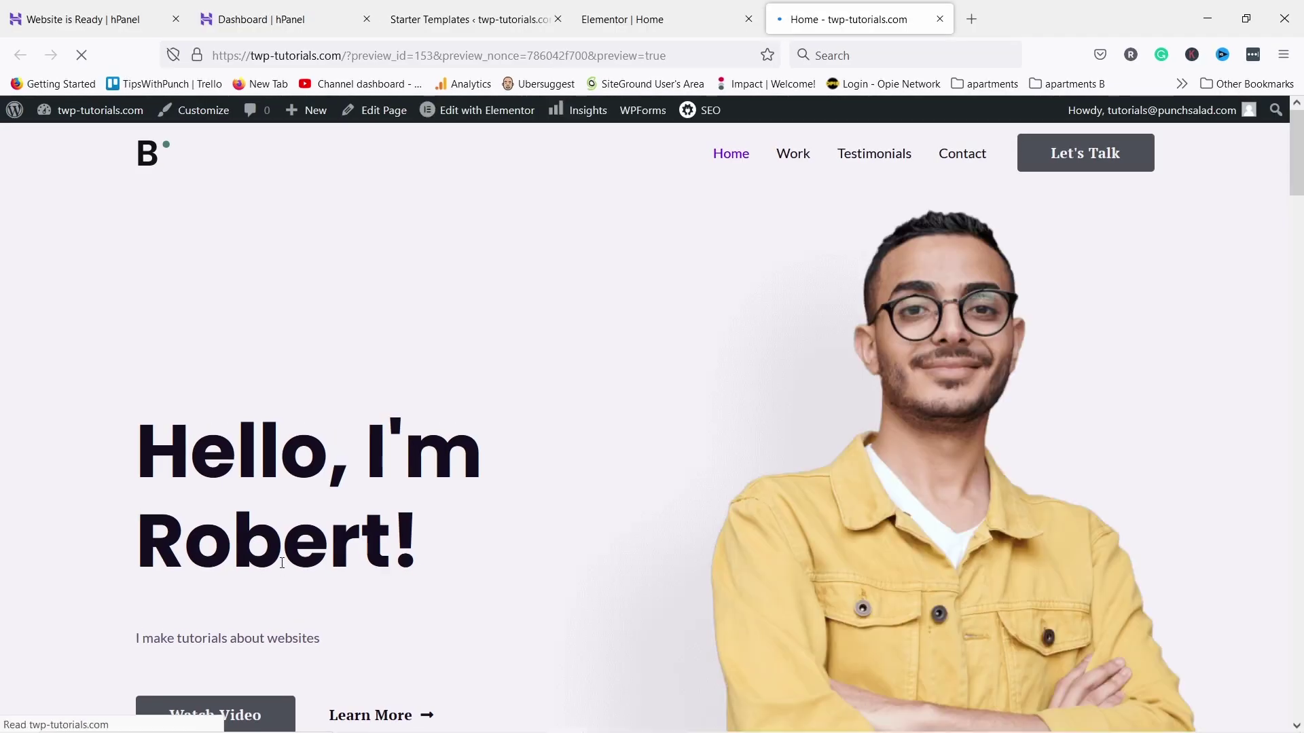
scroll(334, 520, "down", 8)
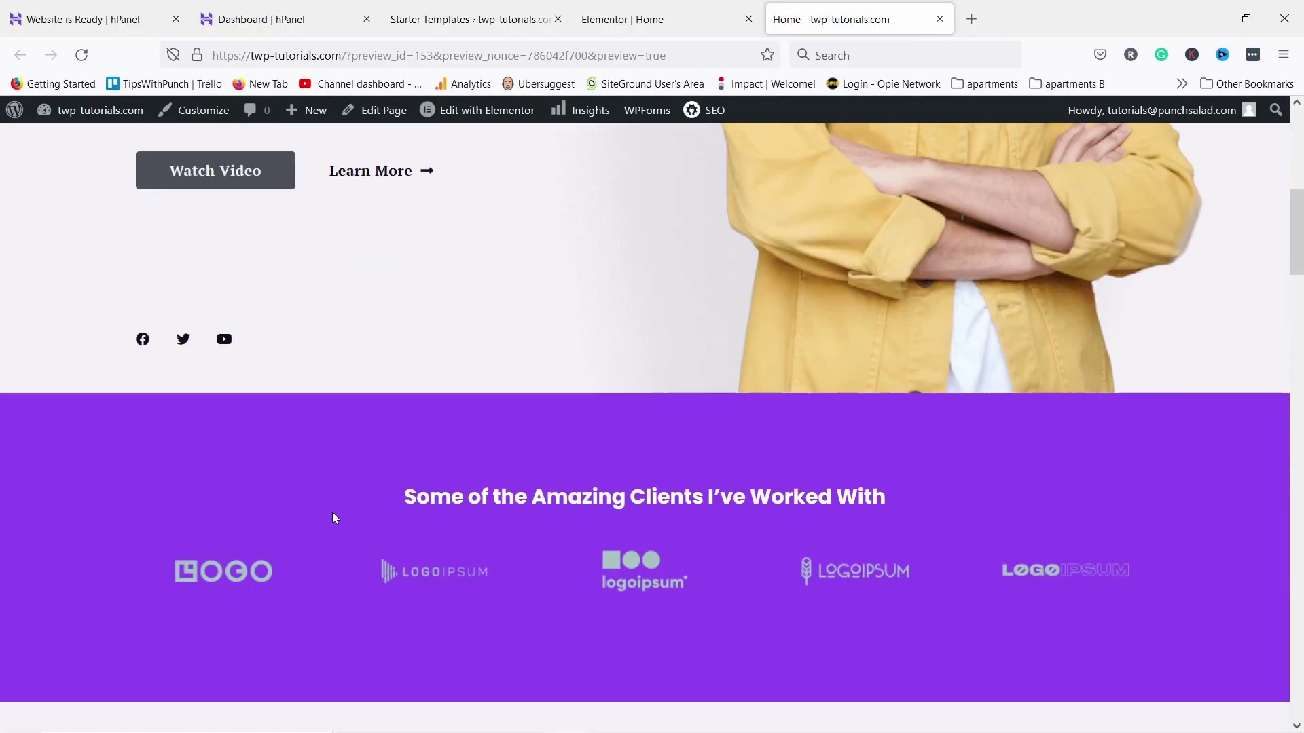